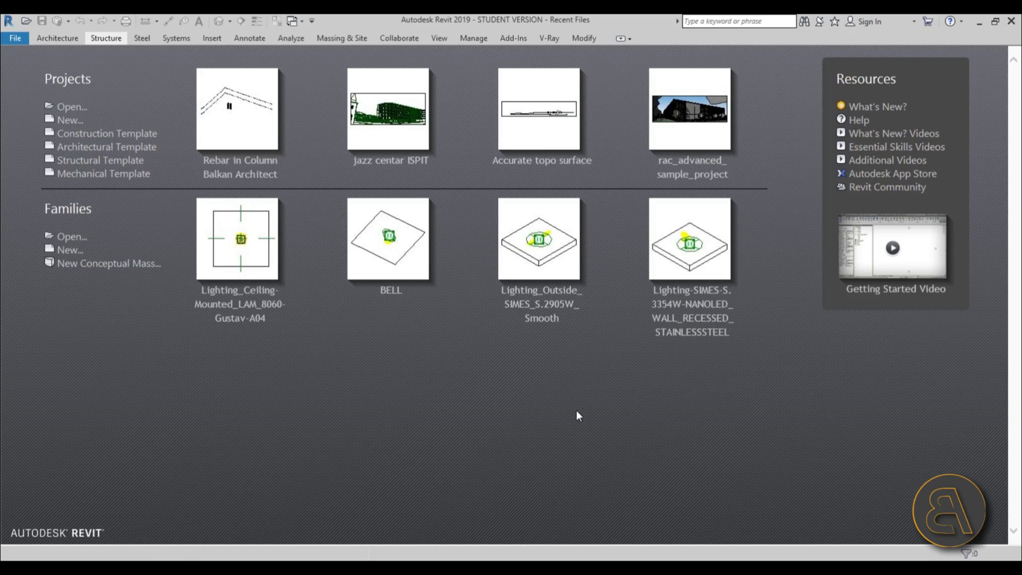
Create a new project from the Structural Template and open the Level 1 structural plan
left_click(124, 160)
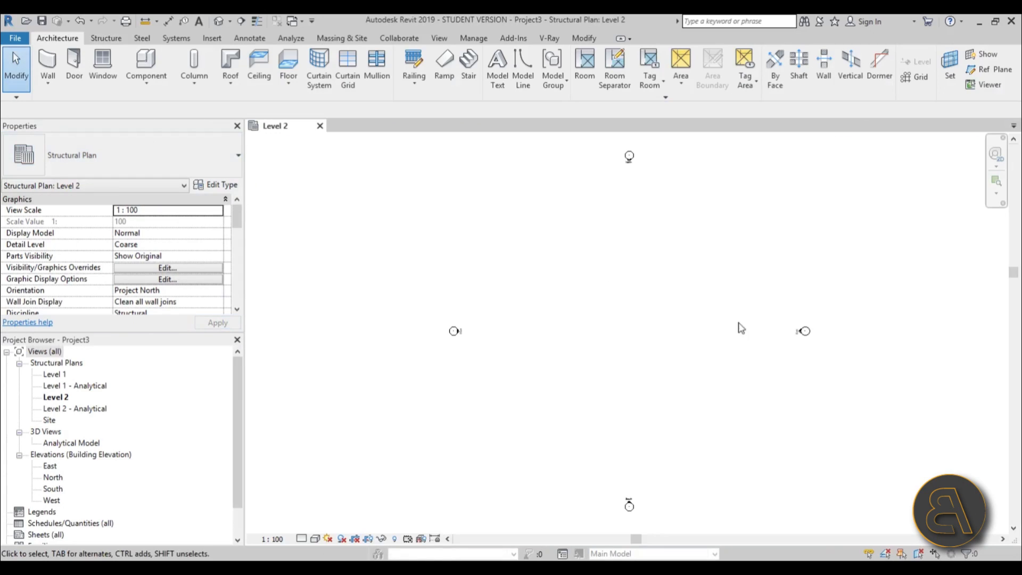
middle_click_drag(597, 333, 546, 315)
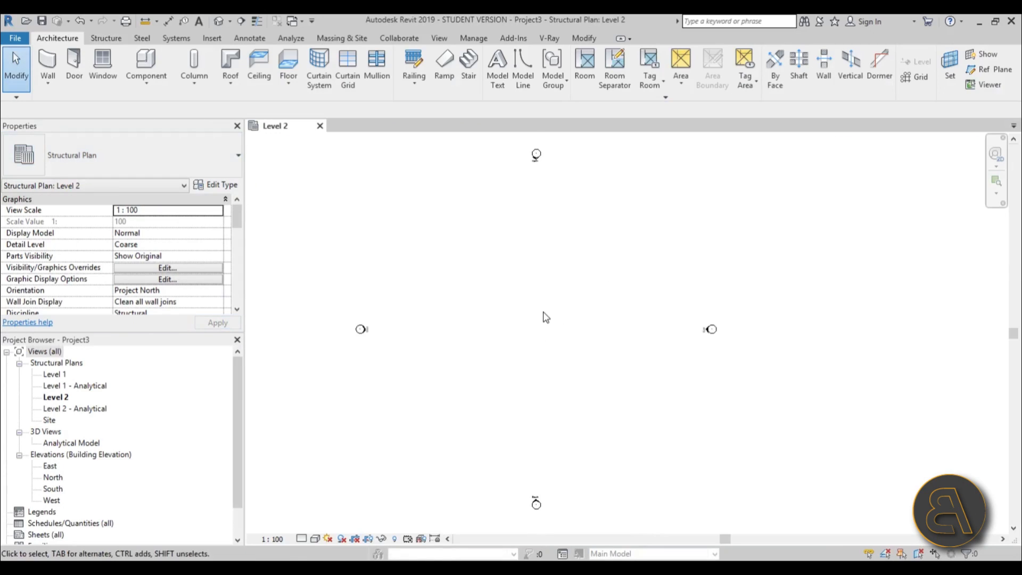
double_click(55, 375)
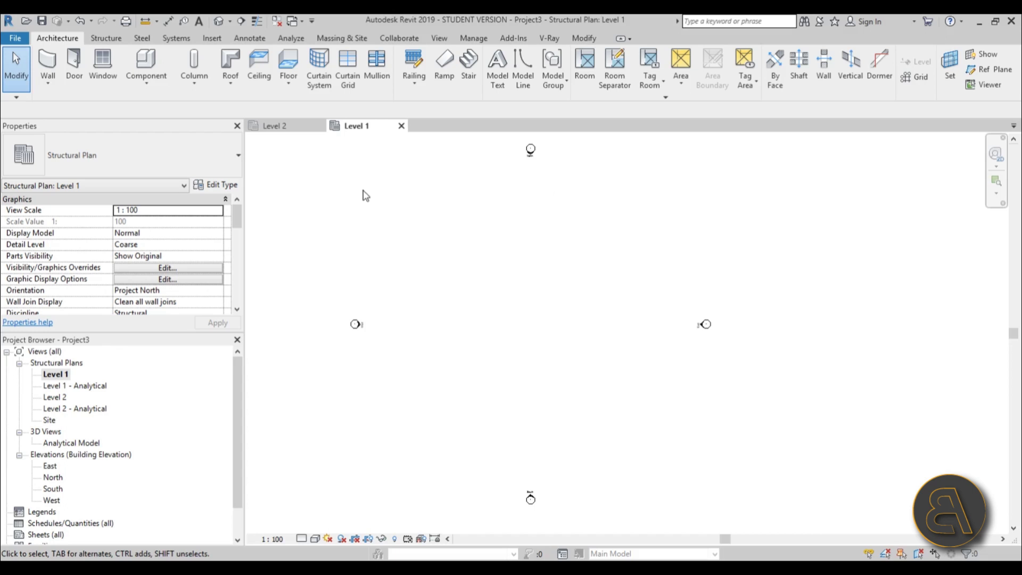
Start a Generic 300mm structural floor and sketch a rectangular boundary about 18000 by 16000 mm between the elevation markers
left_click(122, 40)
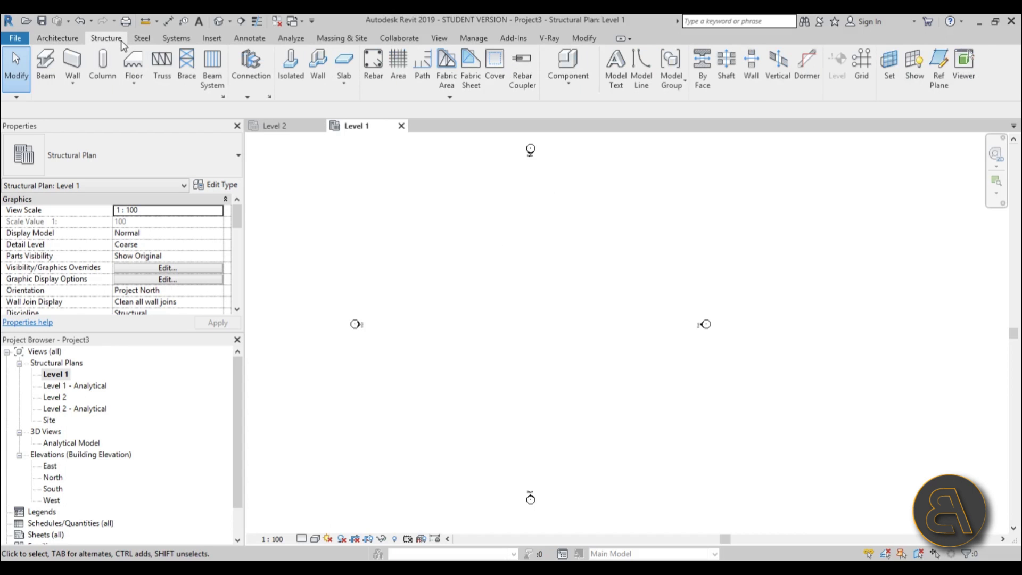
left_click(134, 59)
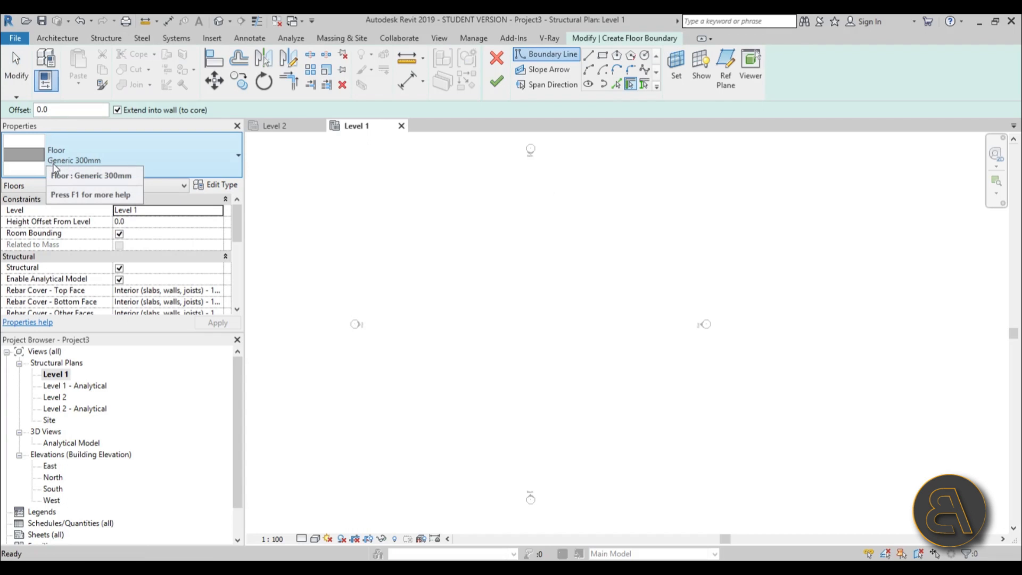
left_click(603, 55)
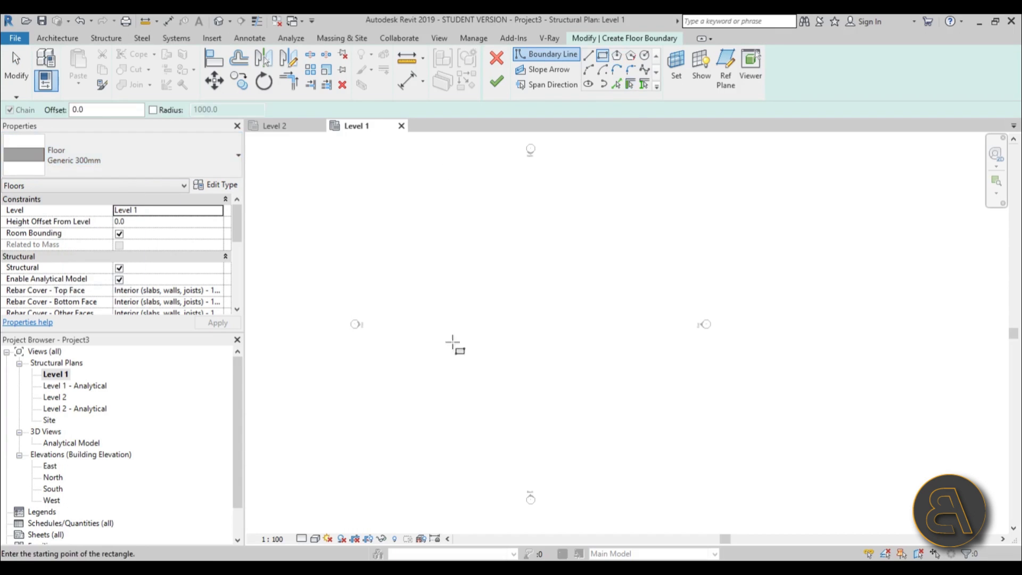
left_click(468, 264)
left_click(592, 376)
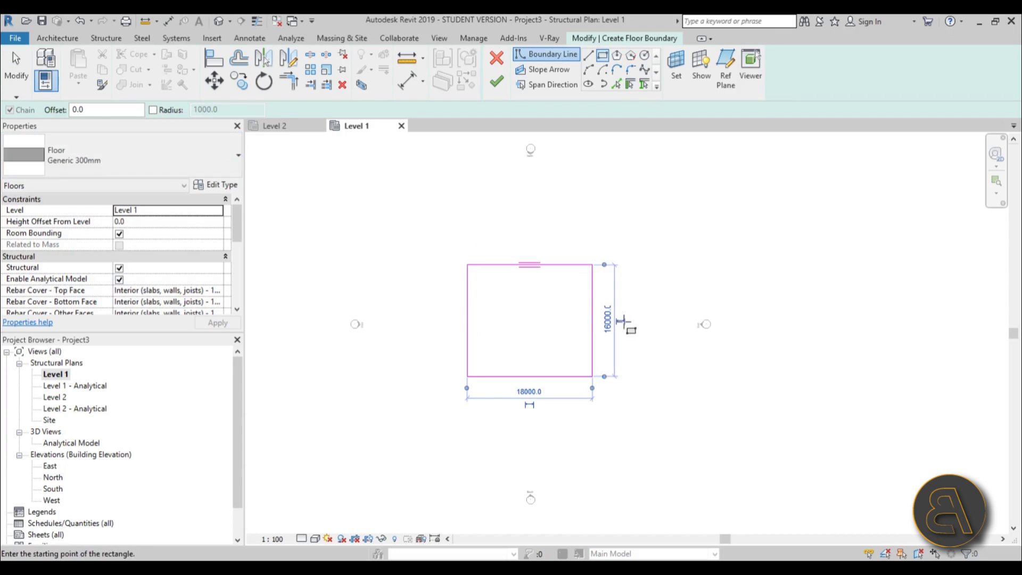
scroll(580, 324, "up", 2)
key("Escape")
scroll(581, 324, "up", 1)
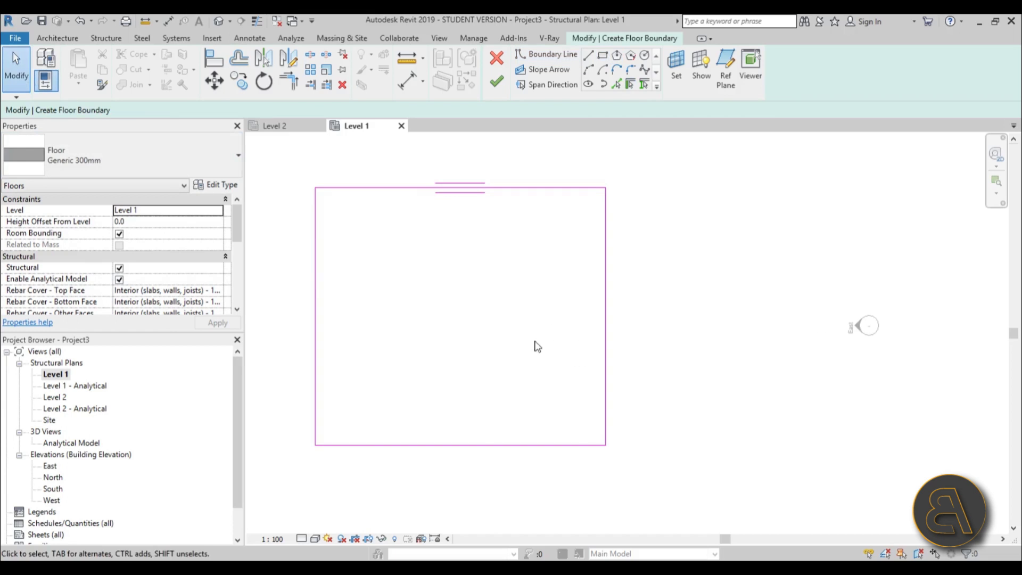
middle_click_drag(537, 346, 561, 354)
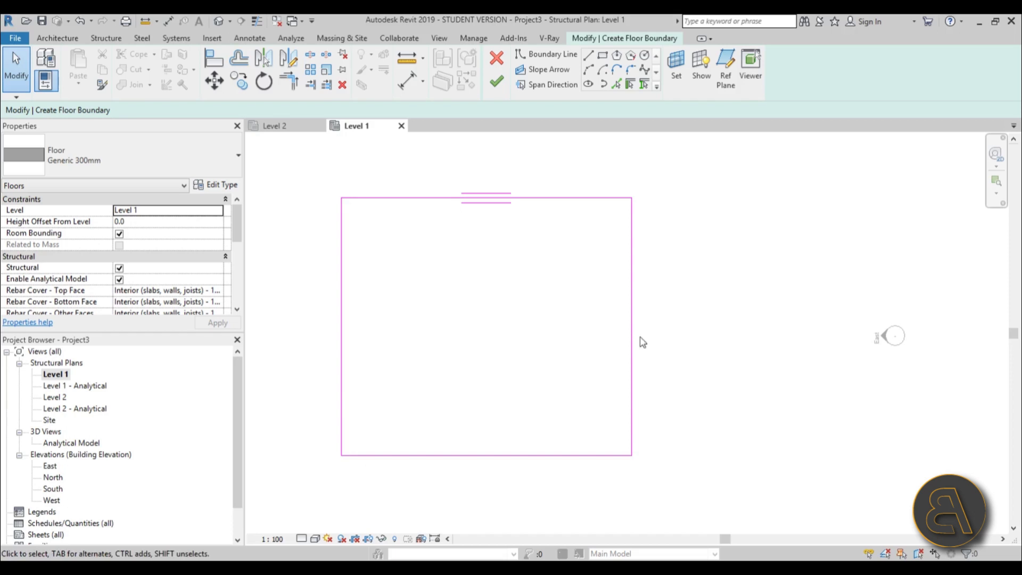
Change the floor's span direction from the upper boundary edge to the left boundary edge
scroll(500, 205, "up", 2)
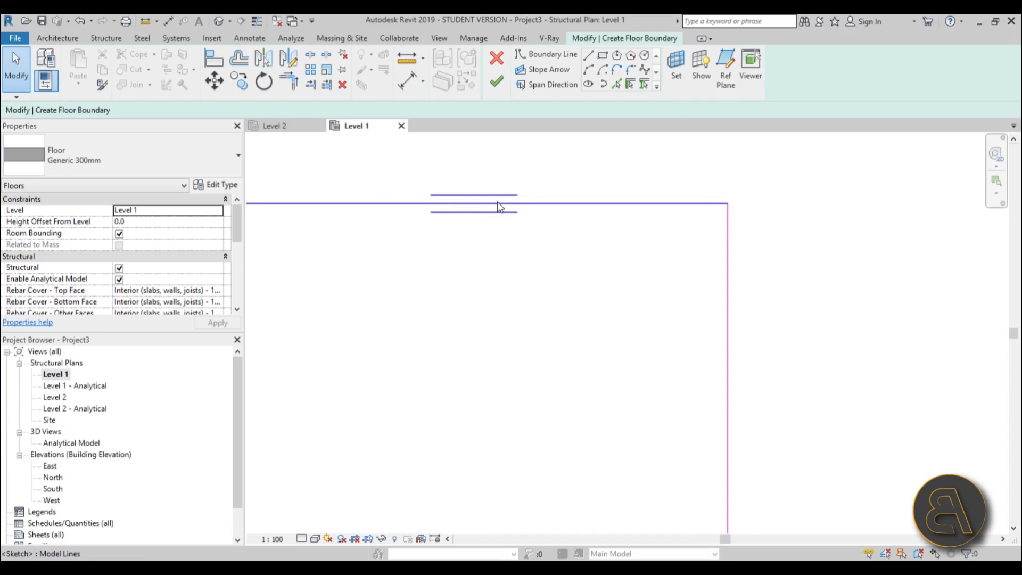
left_click(501, 205)
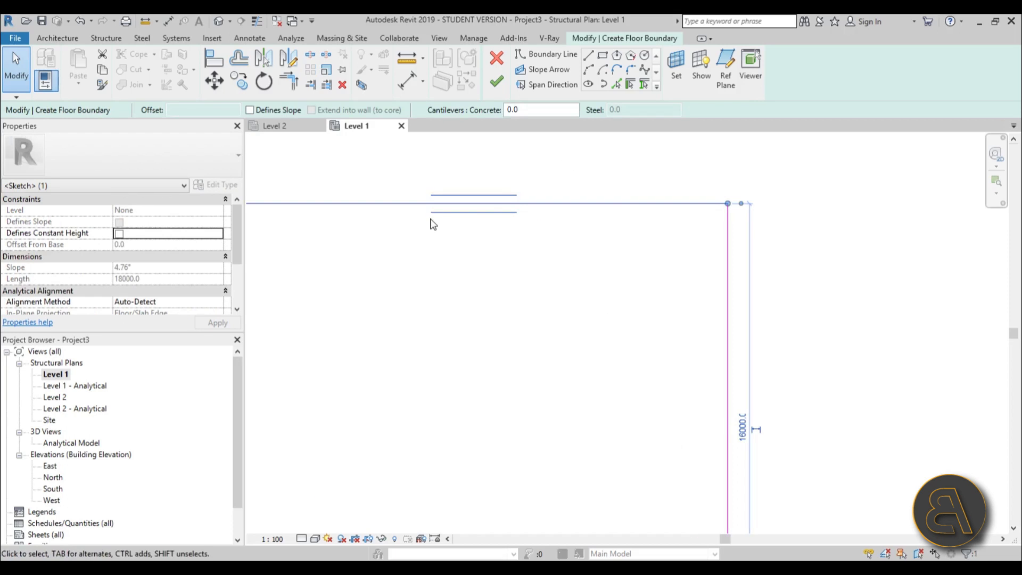
scroll(528, 221, "down", 2)
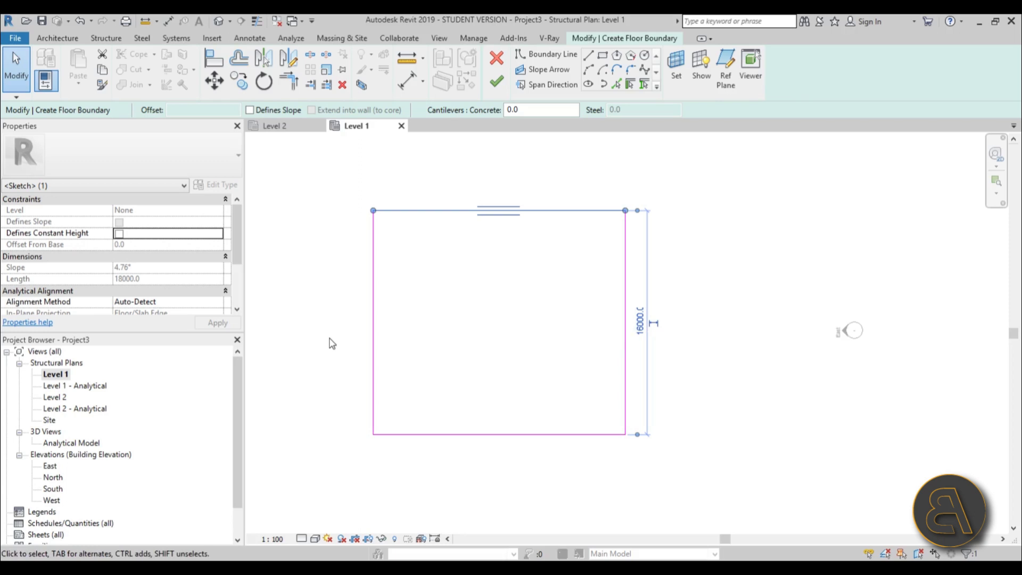
left_click(552, 85)
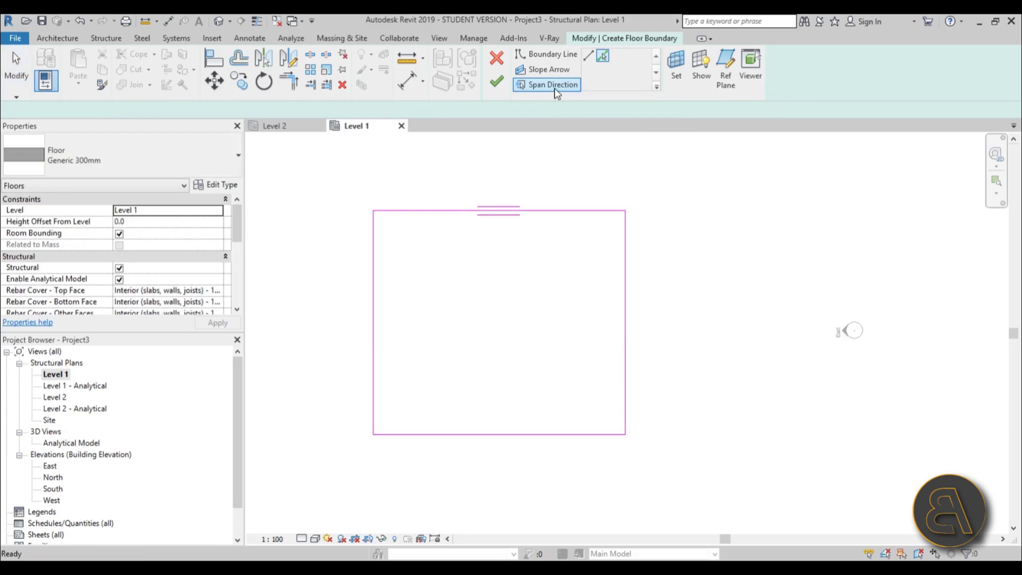
left_click(374, 304)
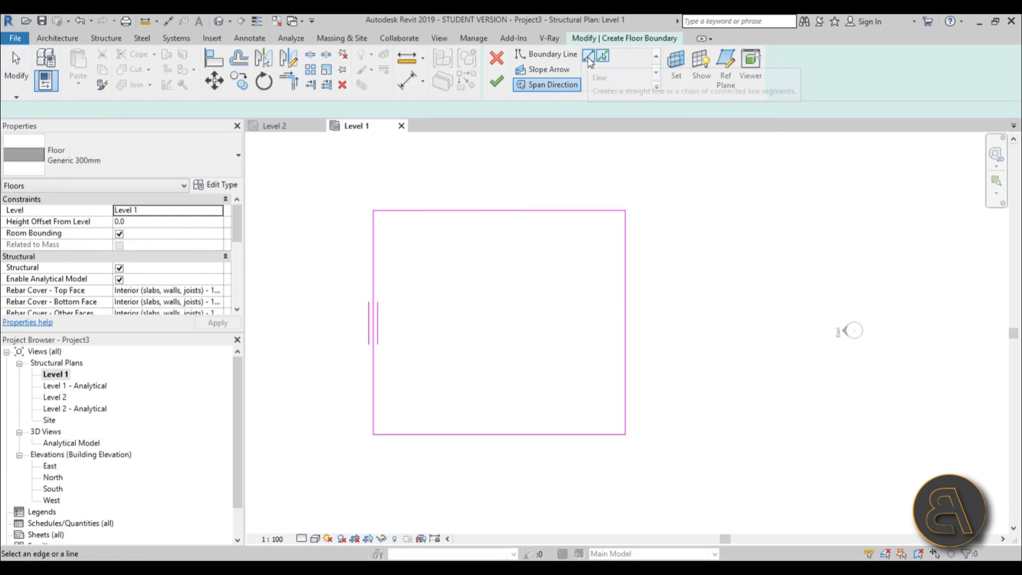
Draw a slanted span direction line about 17138 mm long at about 69° from the floor's lower edge to its upper edge
left_click(589, 57)
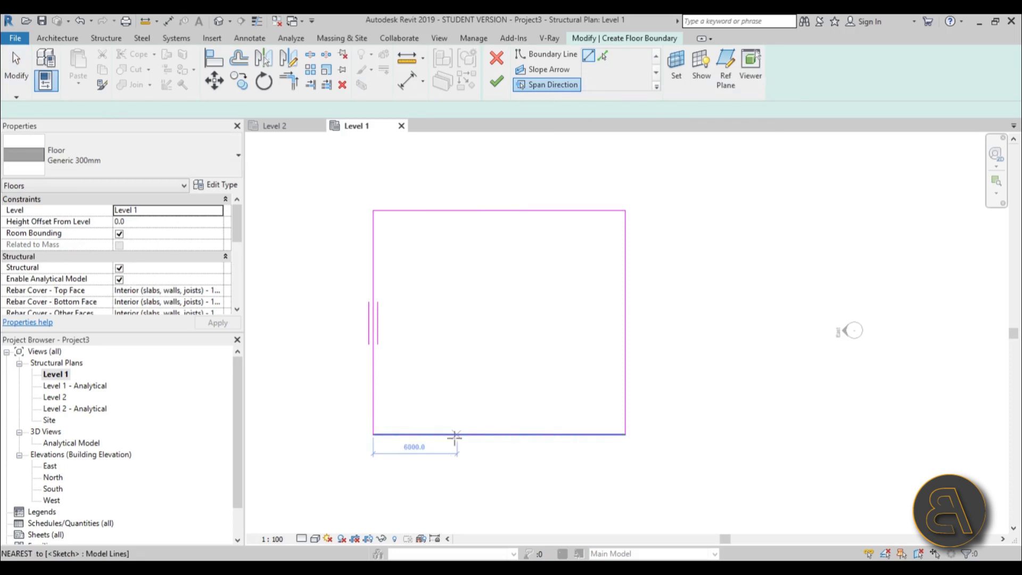
left_click(449, 434)
left_click(534, 211)
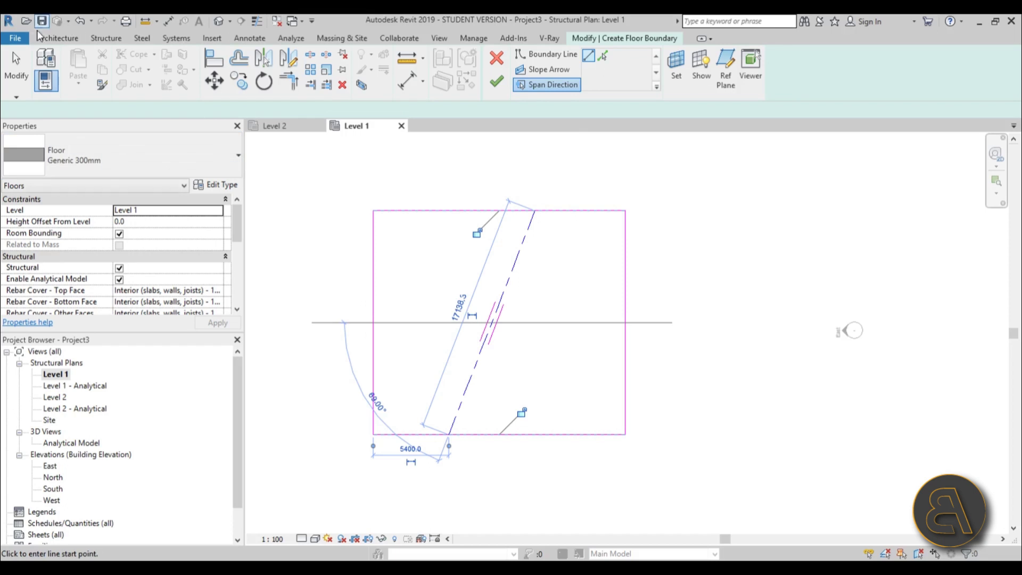
key("Escape")
key("Escape")
Delete the slanted span direction line from the floor sketch
left_click(487, 324)
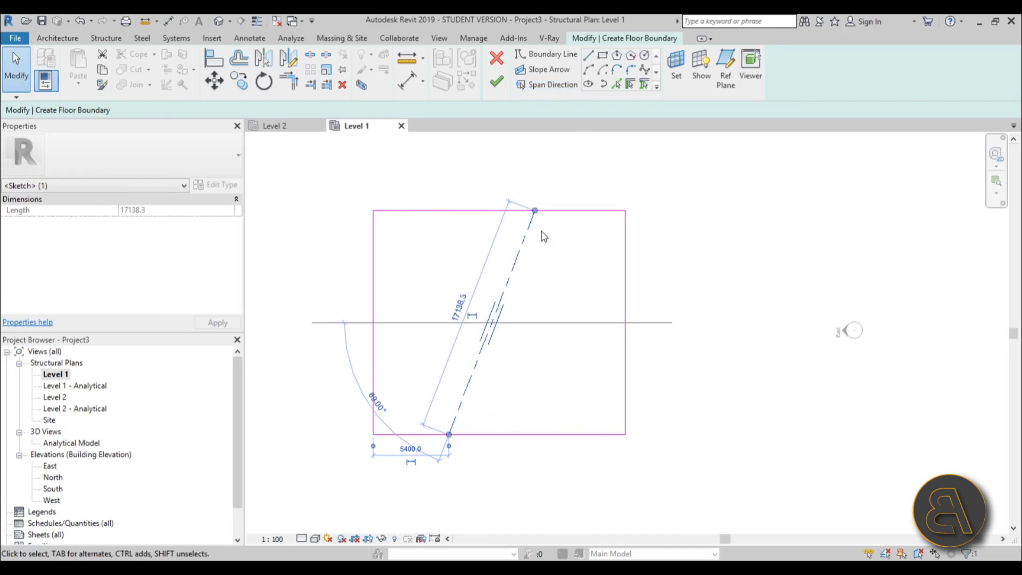
left_click(571, 211)
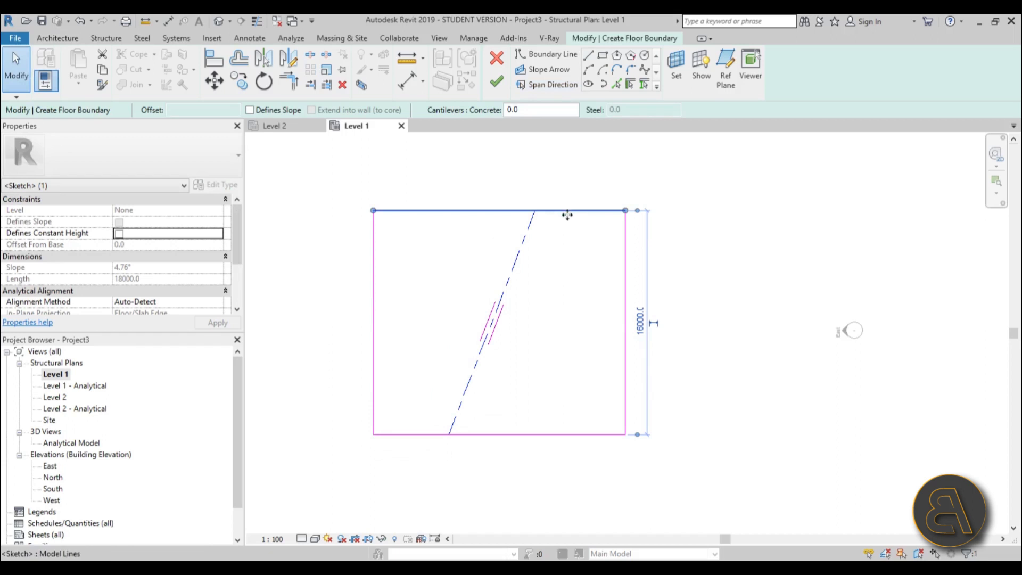
left_click(516, 253)
key("Delete")
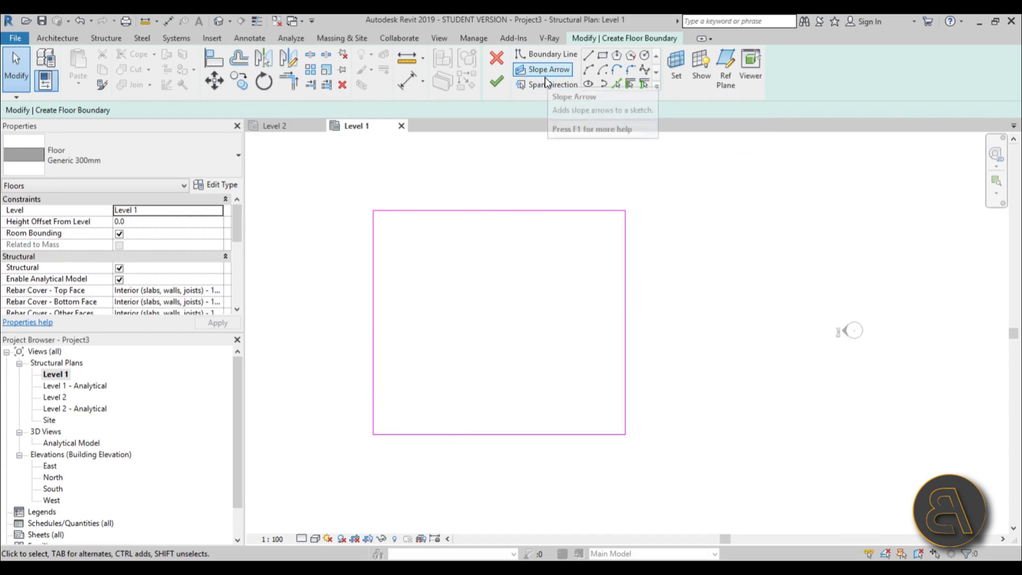
Set the floor's span direction along the upper boundary edge and finish the floor sketch
left_click(549, 84)
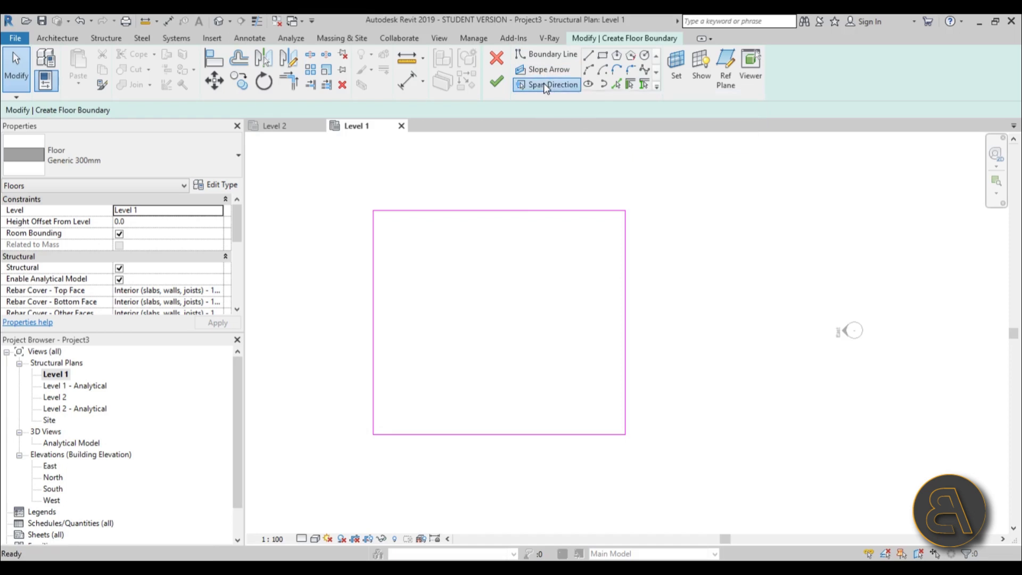
left_click(517, 211)
left_click(28, 79)
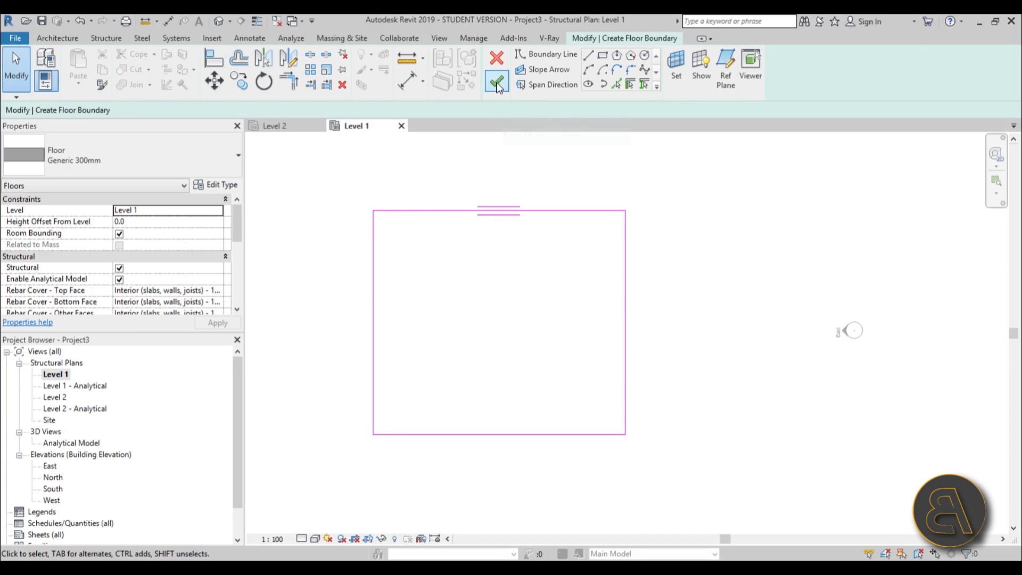
left_click(496, 81)
left_click(720, 355)
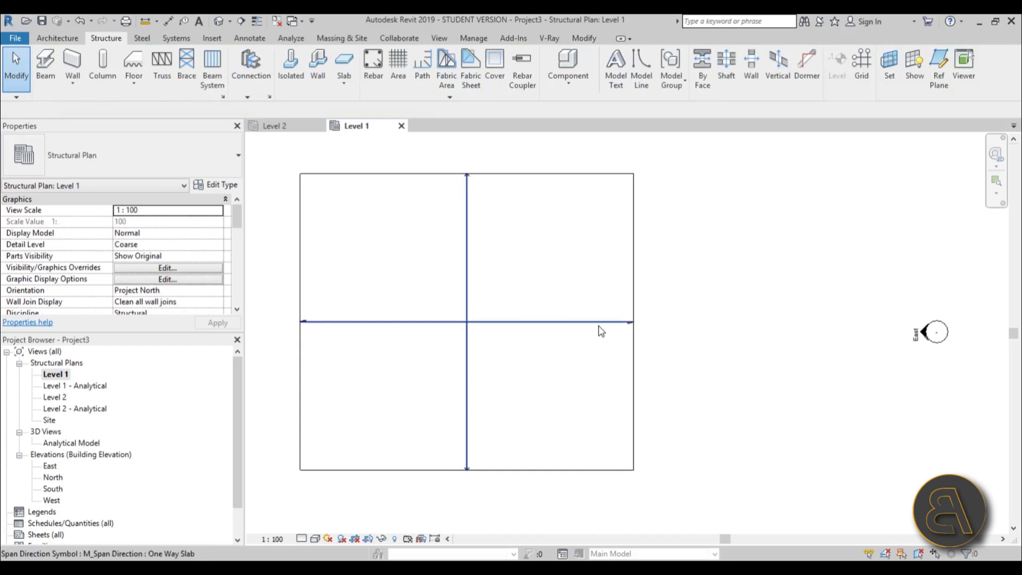
Examine the span direction symbol and compare its arrowheads at the side edges and the upper edge of the slab
scroll(389, 320, "up", 3)
left_click(388, 315)
scroll(418, 354, "down", 2)
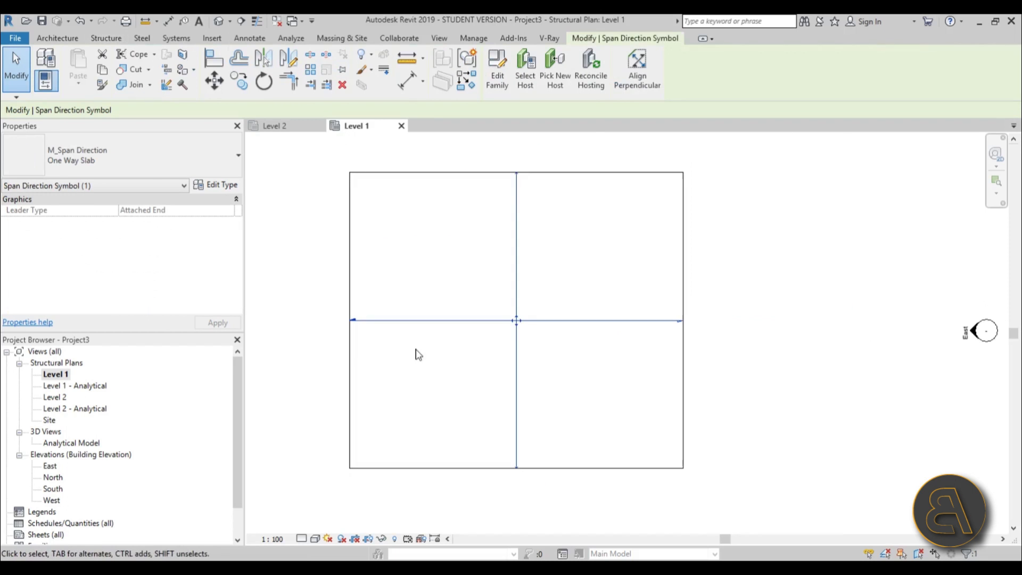
left_click(439, 291)
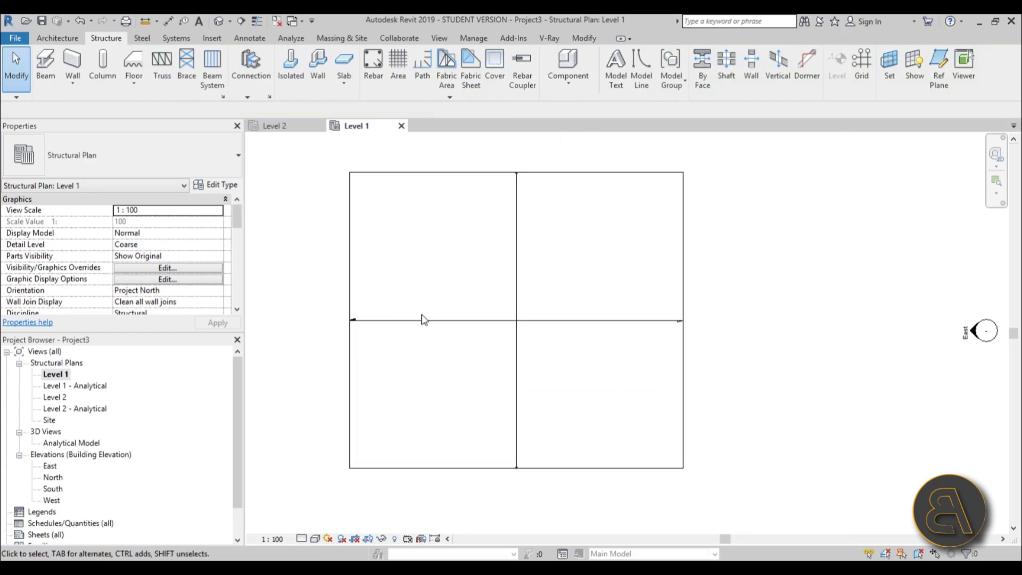
scroll(348, 333, "up", 4)
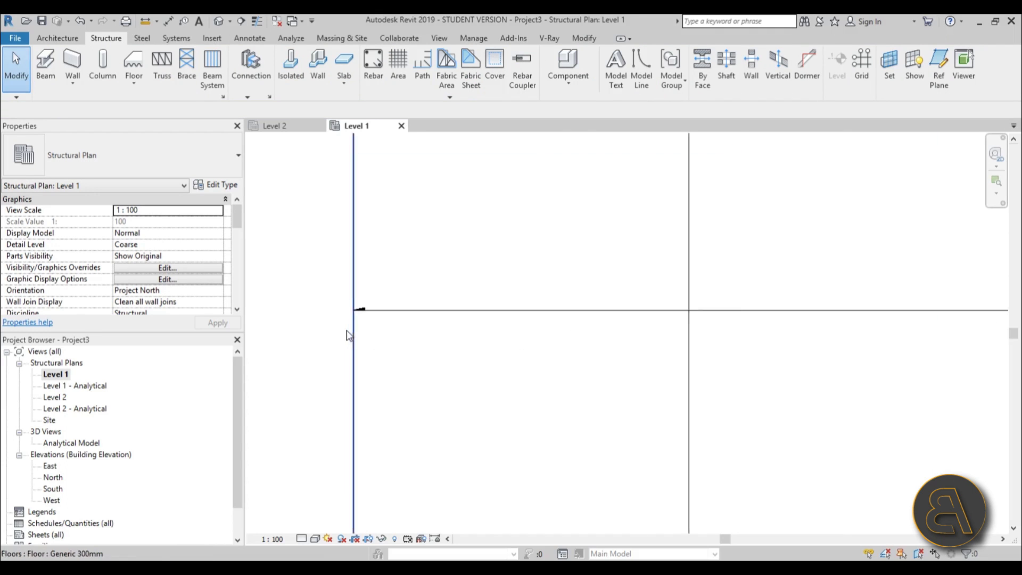
scroll(466, 349, "down", 3)
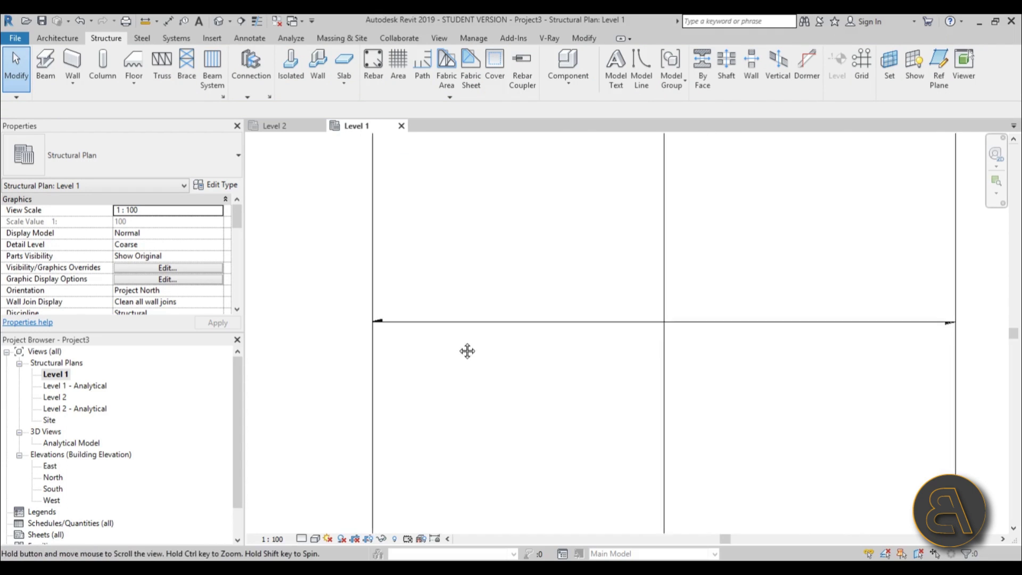
scroll(352, 301, "up", 3)
scroll(351, 301, "up", 3)
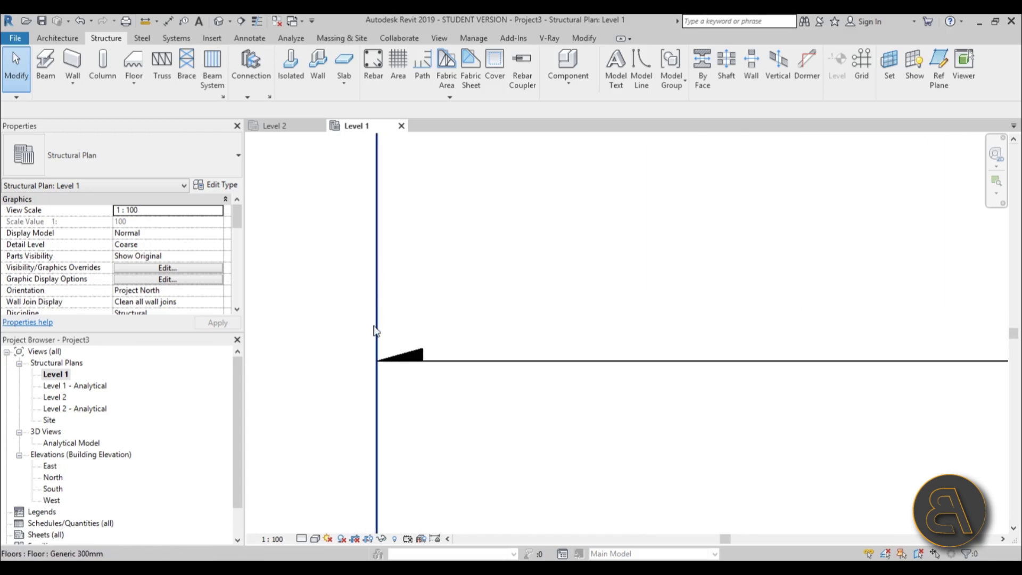
scroll(343, 338, "down", 5)
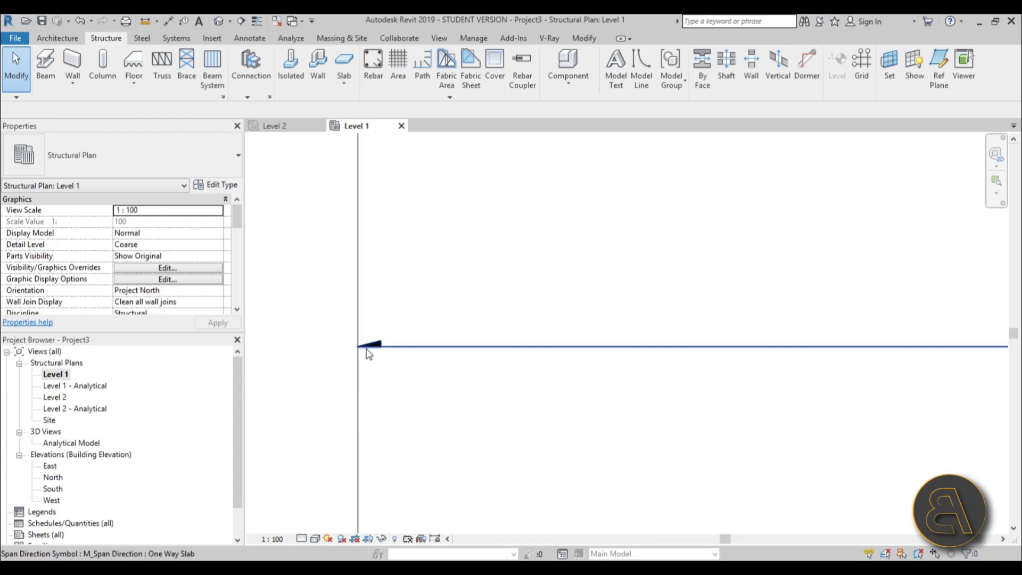
scroll(761, 342, "up", 4)
scroll(810, 347, "down", 4)
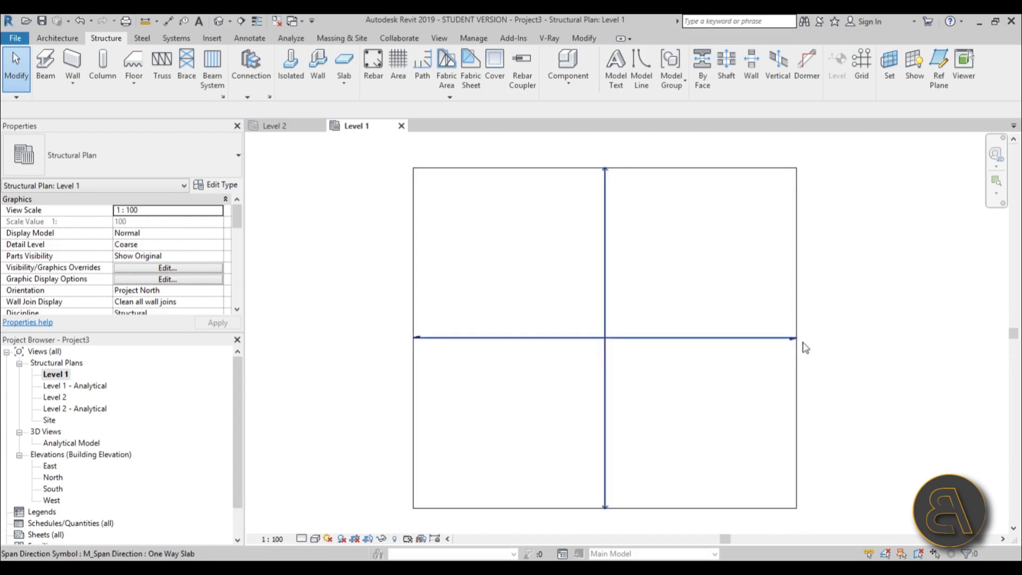
scroll(605, 197, "up", 5)
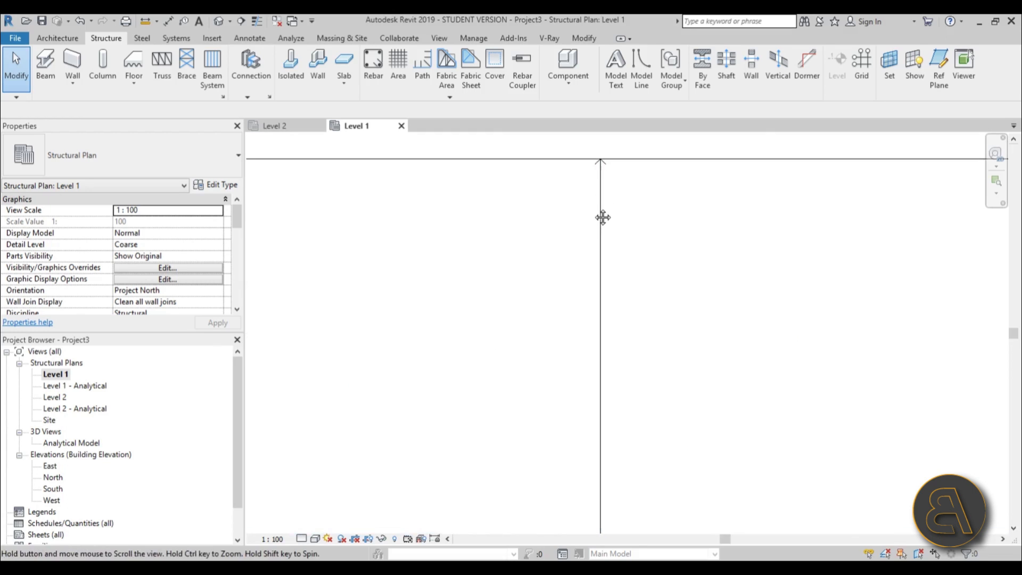
scroll(591, 181, "down", 5)
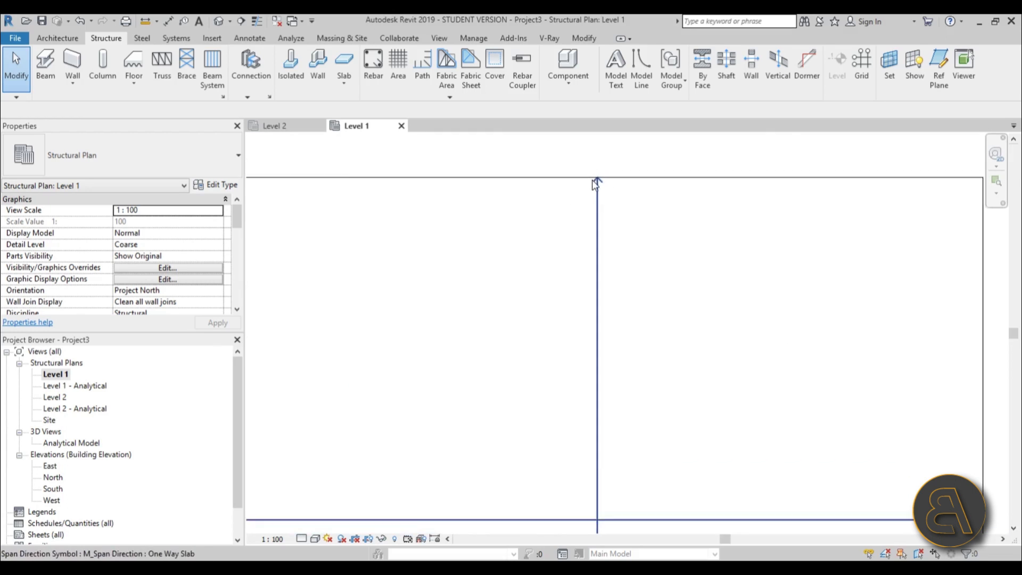
middle_click_drag(510, 284, 501, 290)
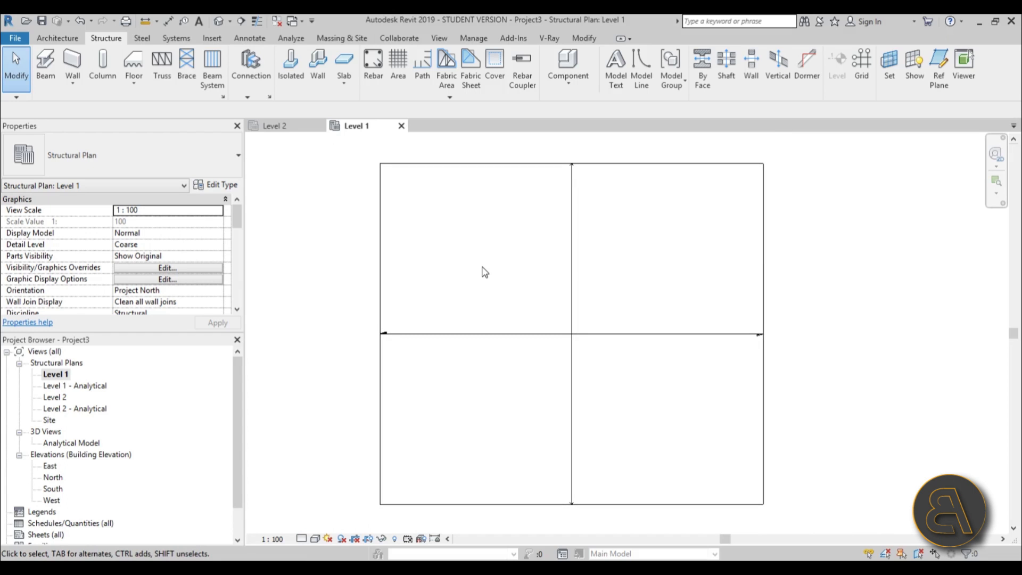
Start an area reinforcement sketch hosted on the floor slab, accepting the default rebar shape settings
left_click(467, 163)
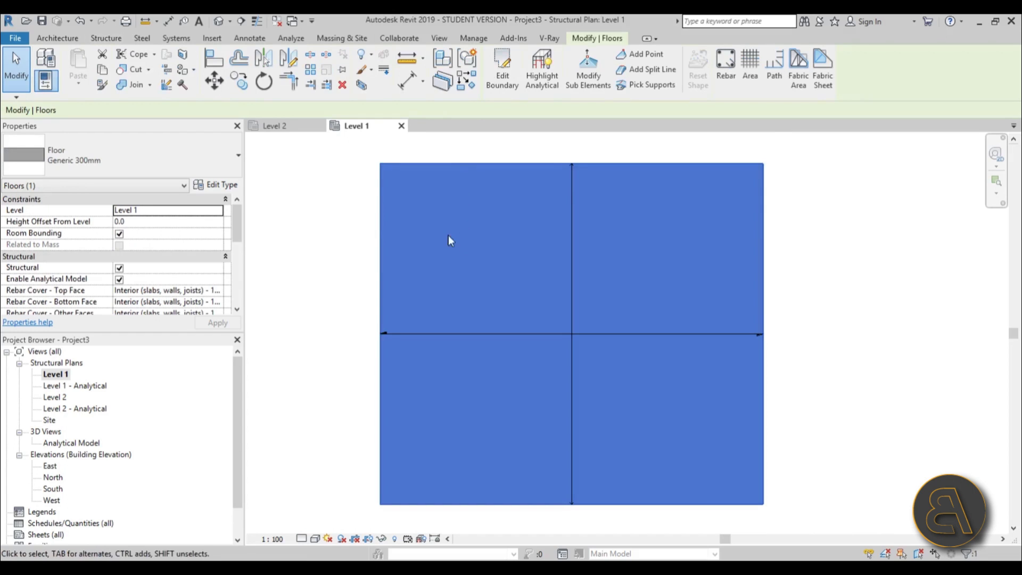
left_click(341, 297)
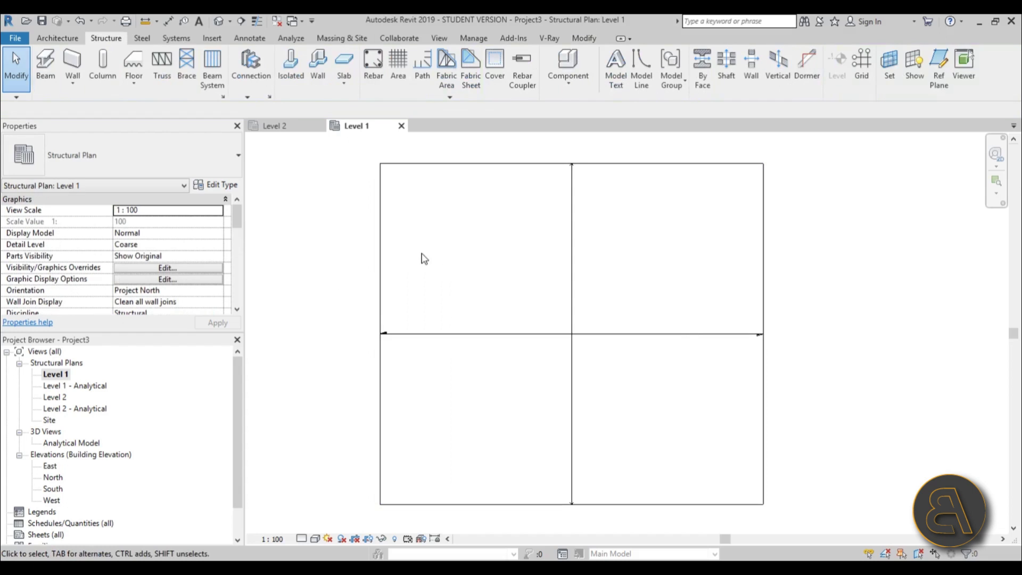
left_click(396, 74)
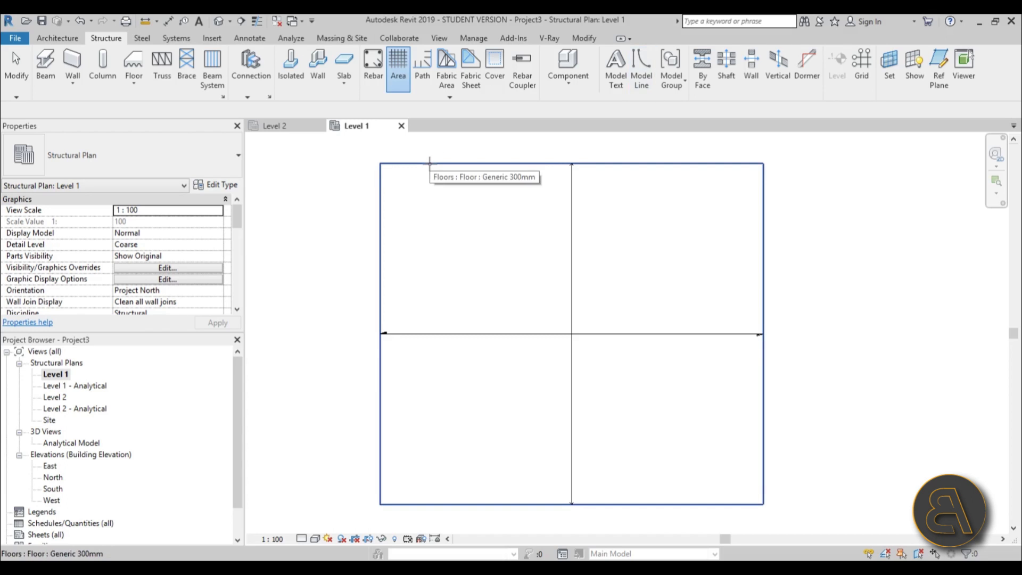
left_click(430, 164)
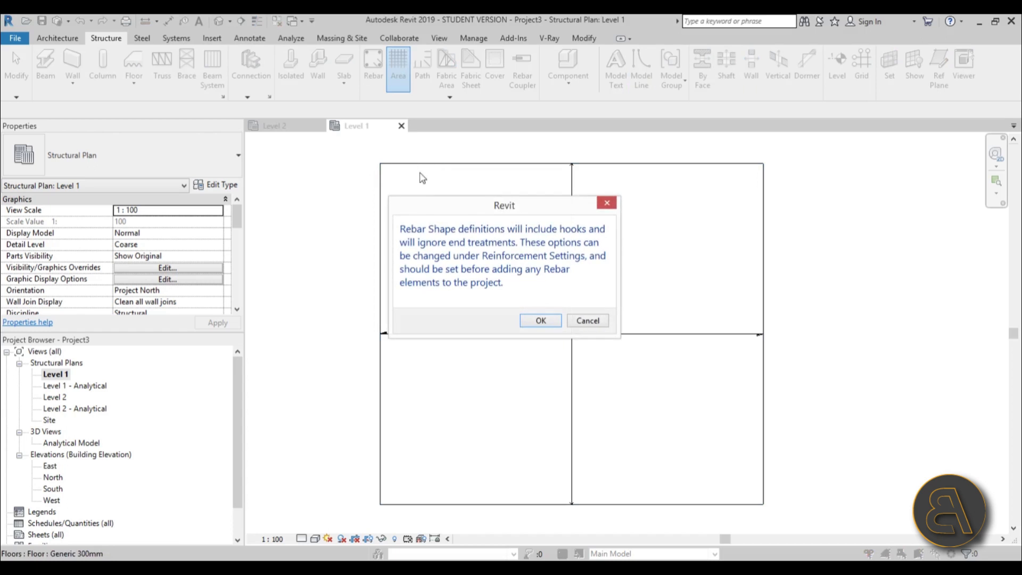
left_click(540, 320)
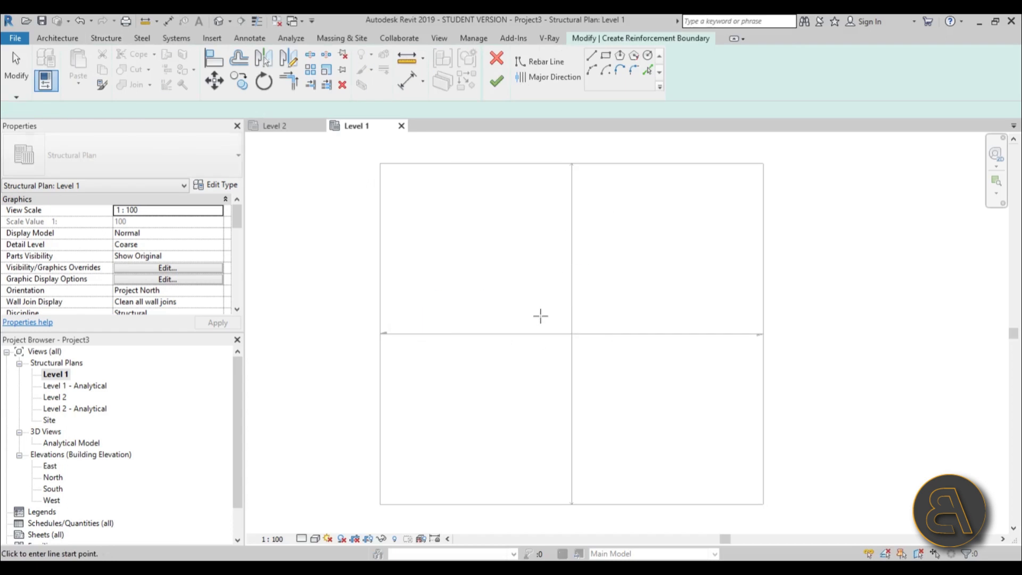
Sketch a rectangular reinforcement boundary about 13600 by 12500 mm freehand inside the slab
left_click(606, 56)
left_click(417, 194)
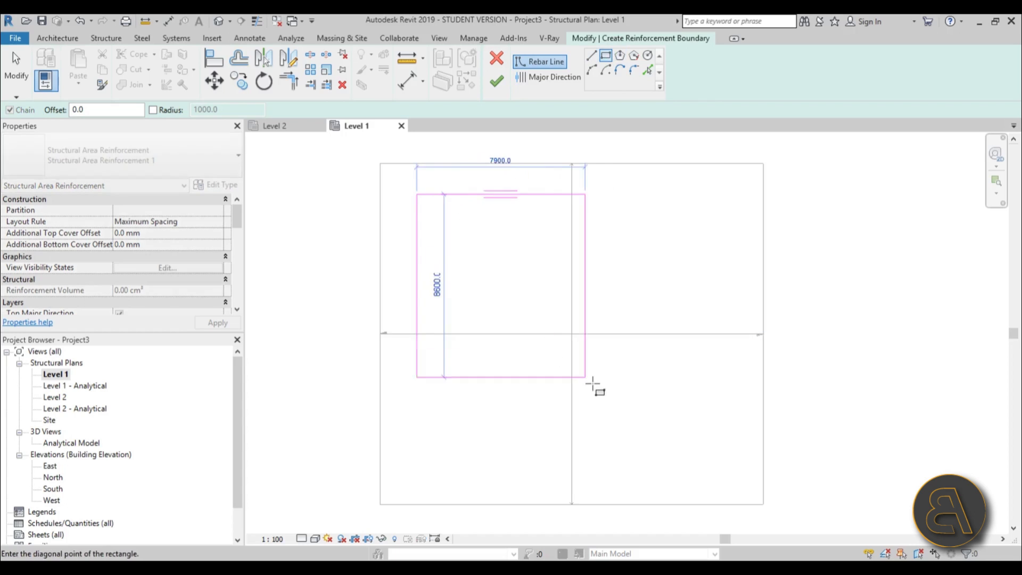
left_click(707, 461)
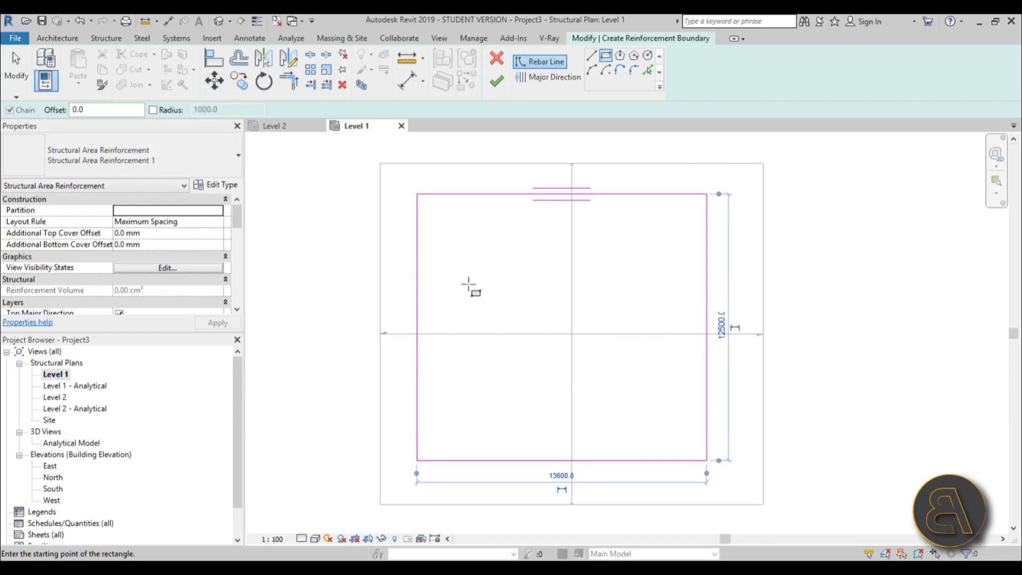
key("Escape")
key("Escape")
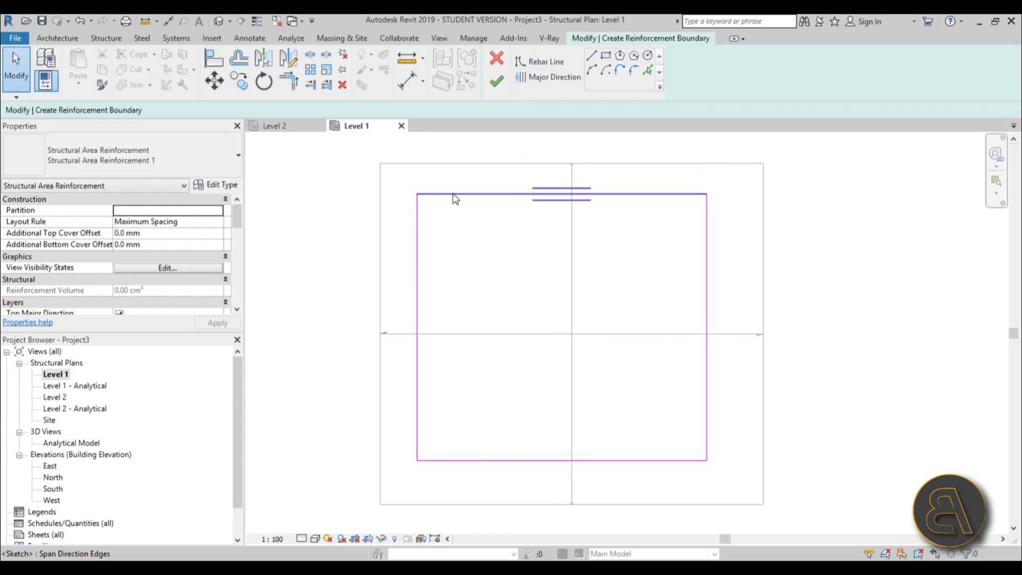
Delete all lines of the freehand rectangular reinforcement boundary
key("Tab")
left_click(453, 194)
key("Delete")
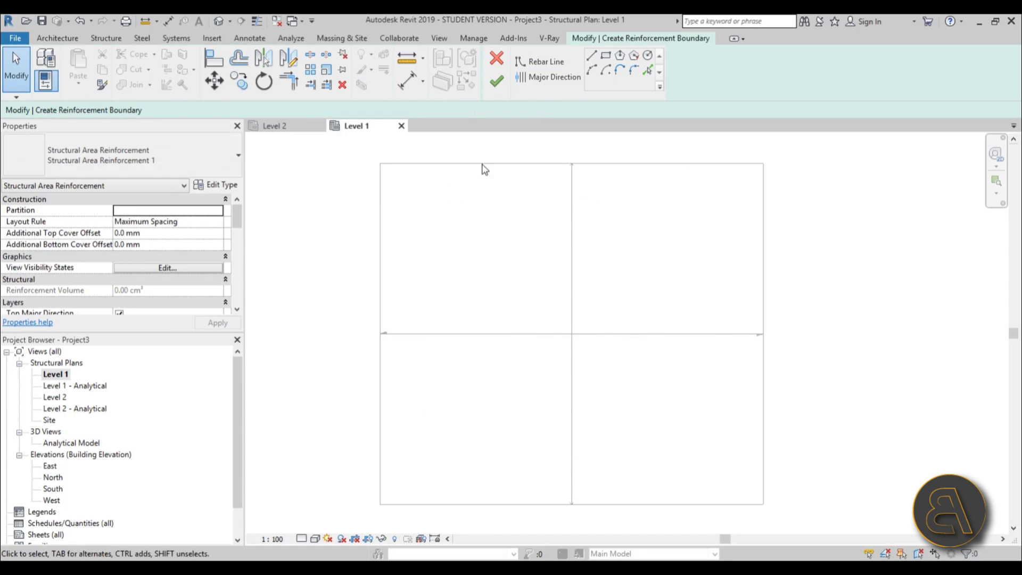
Draw a rectangular reinforcement boundary between opposite slab corners, offset 300 mm inside the slab edges, and finish the sketch
left_click(606, 55)
left_click_drag(98, 110, 15, 113)
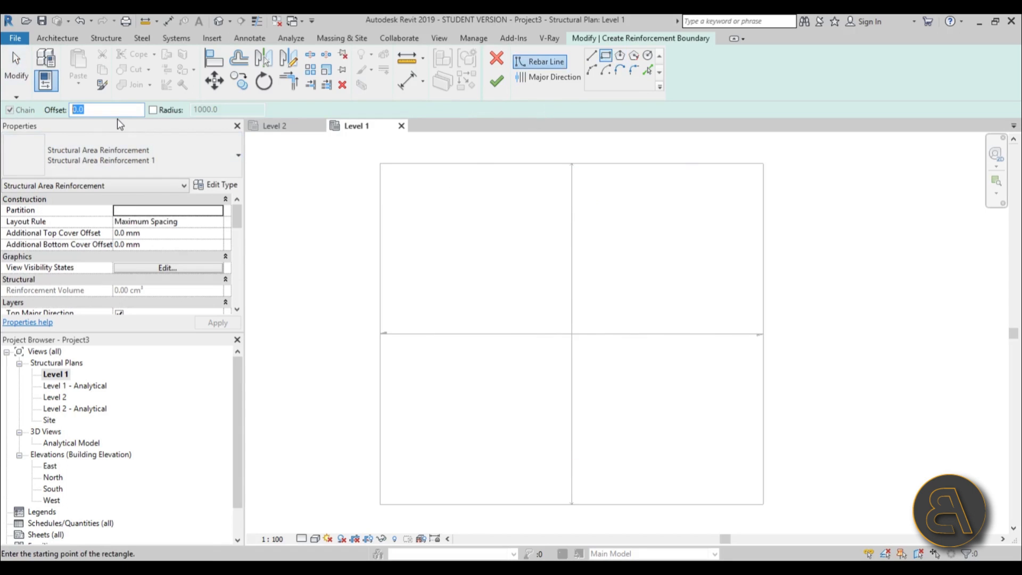
key("BackSpace")
type("300.0")
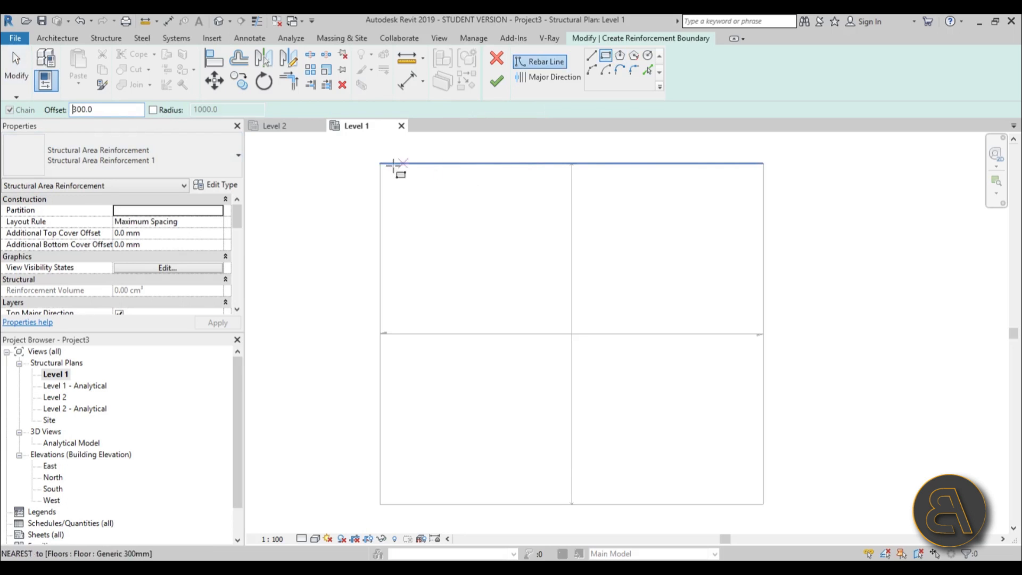
left_click(380, 164)
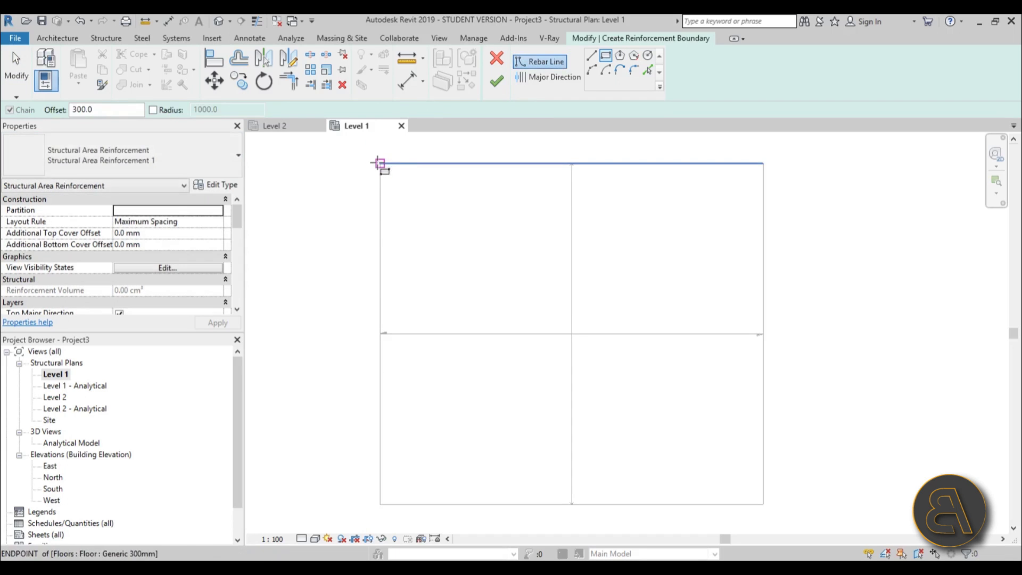
scroll(597, 341, "down", 2)
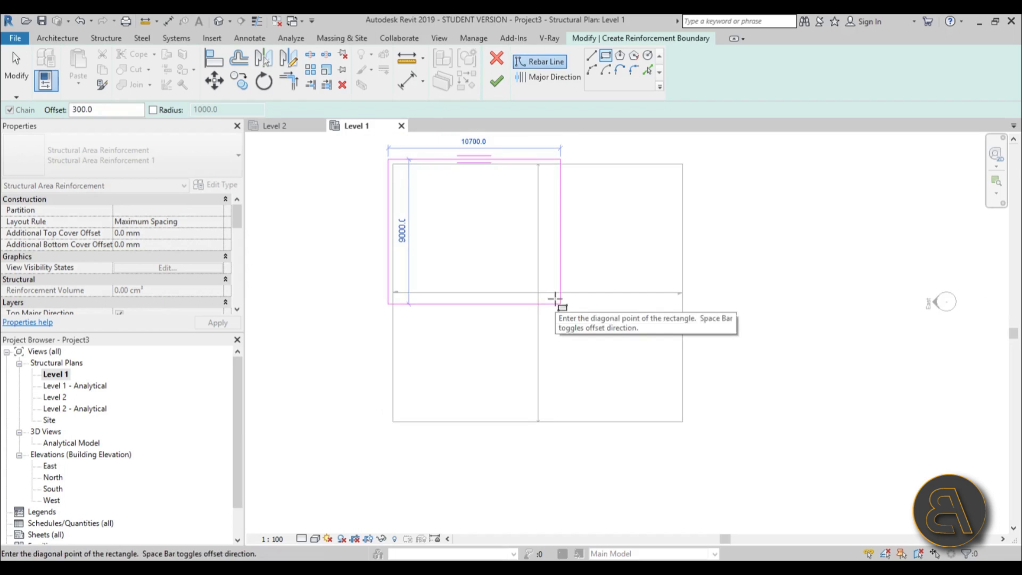
scroll(692, 432, "up", 2)
left_click(690, 429)
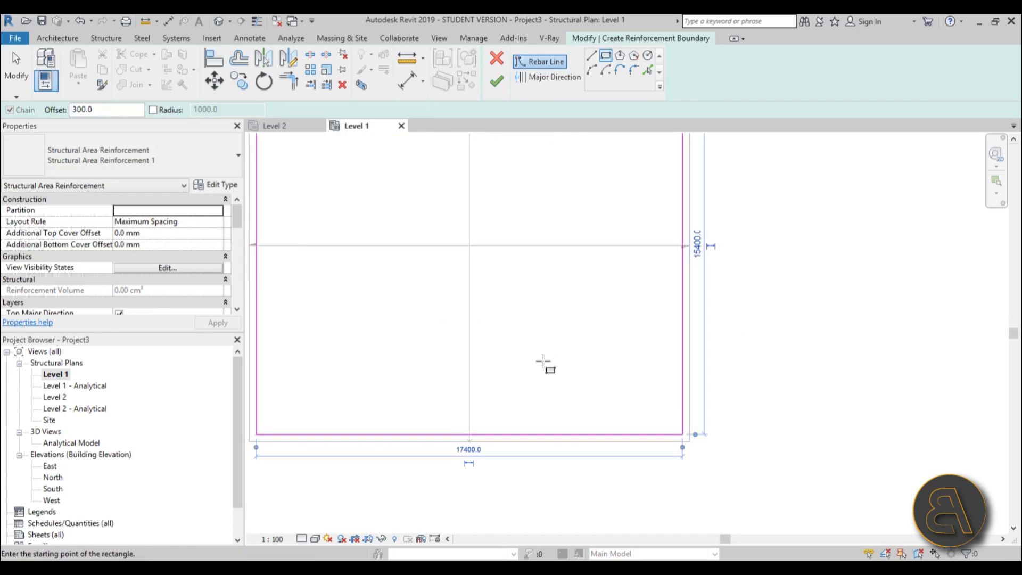
scroll(570, 376, "down", 1)
scroll(408, 279, "up", 1)
scroll(490, 209, "down", 1)
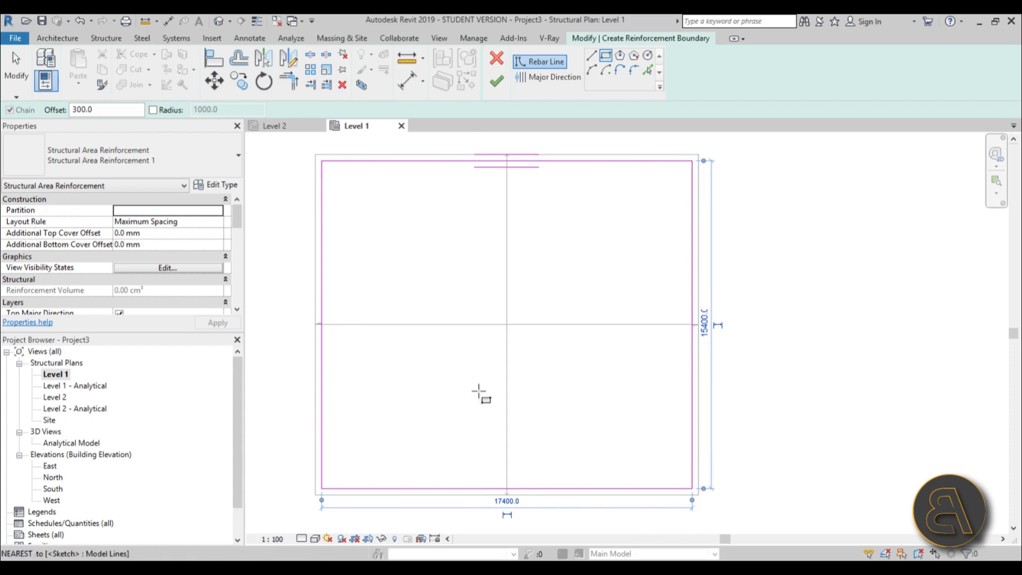
left_click(496, 81)
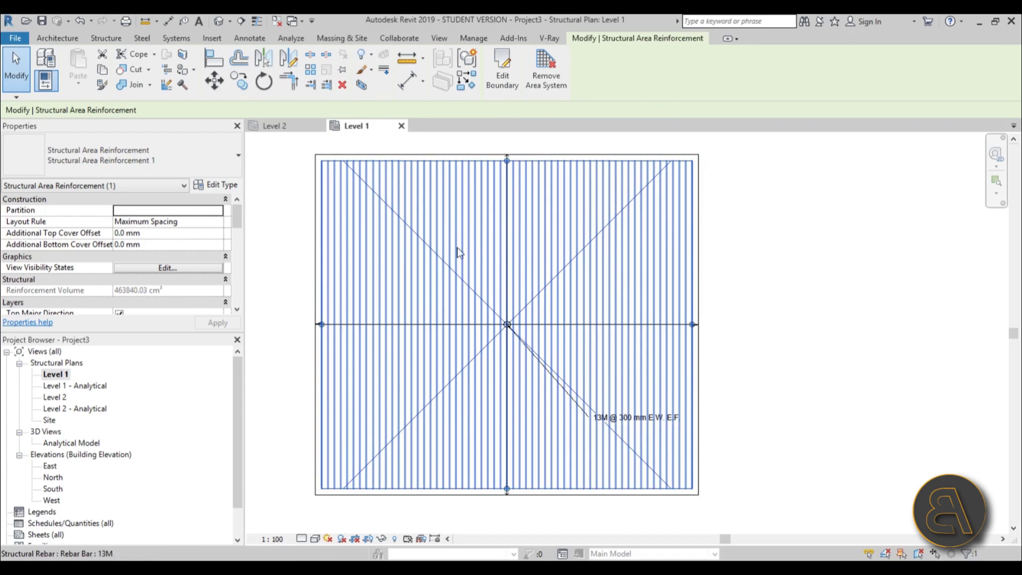
Open the default 3D view and set its detail level to Fine
scroll(642, 434, "up", 2)
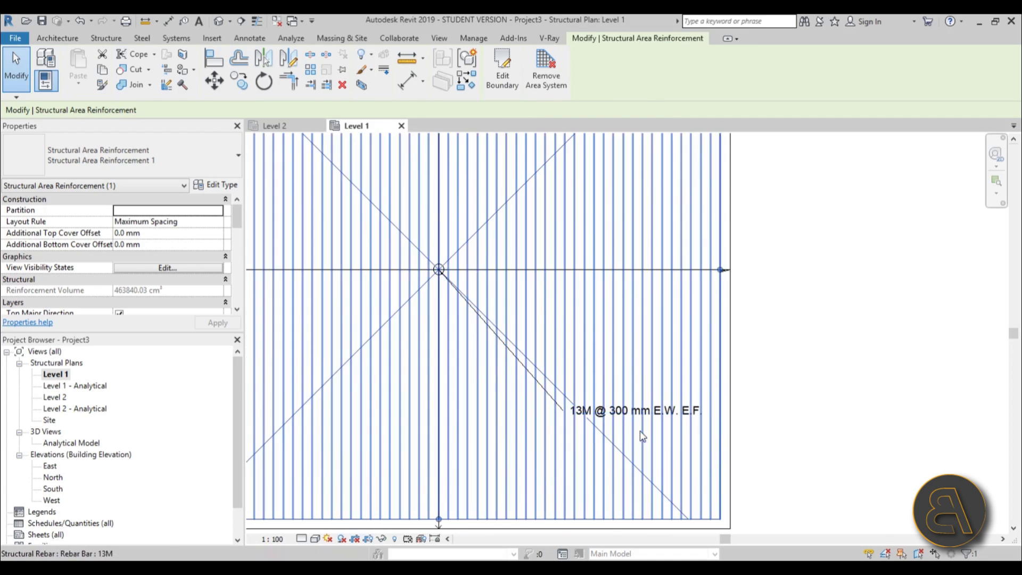
key("z")
key("f")
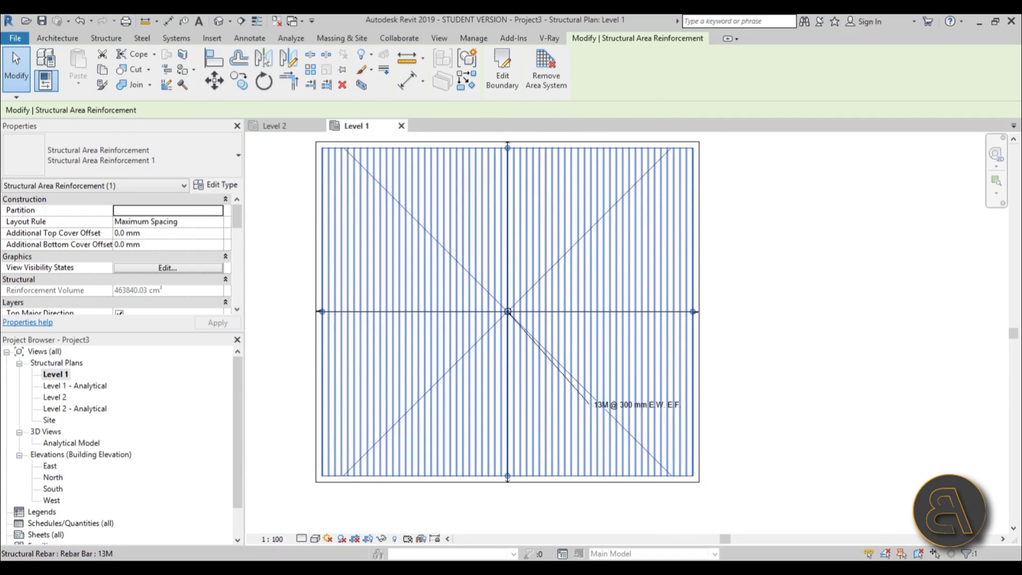
left_click(216, 22)
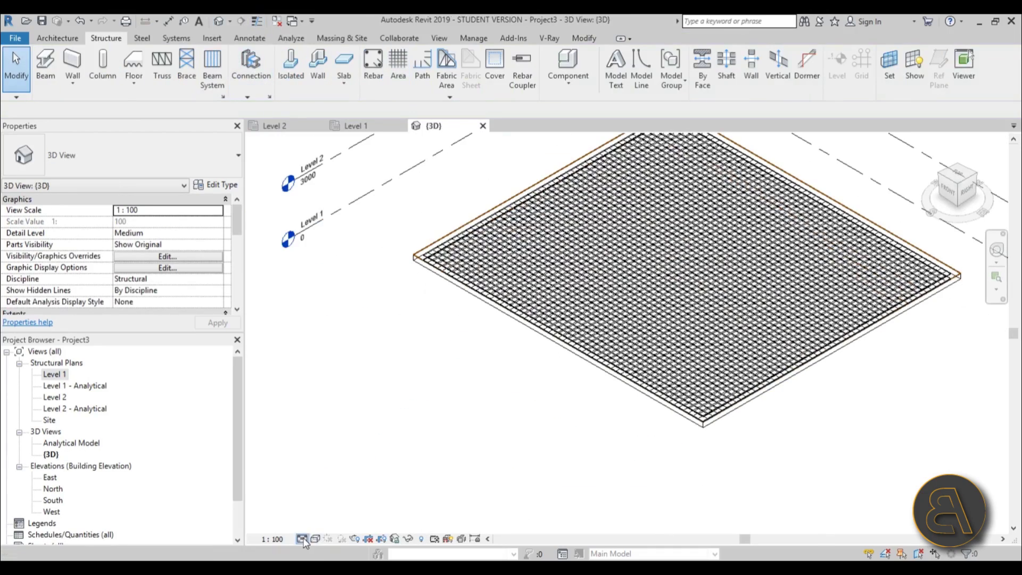
left_click(302, 539)
left_click(315, 523)
Try pulling one side edge of the area reinforcement inward by its shape handle, and undo the change
scroll(726, 415, "up", 4)
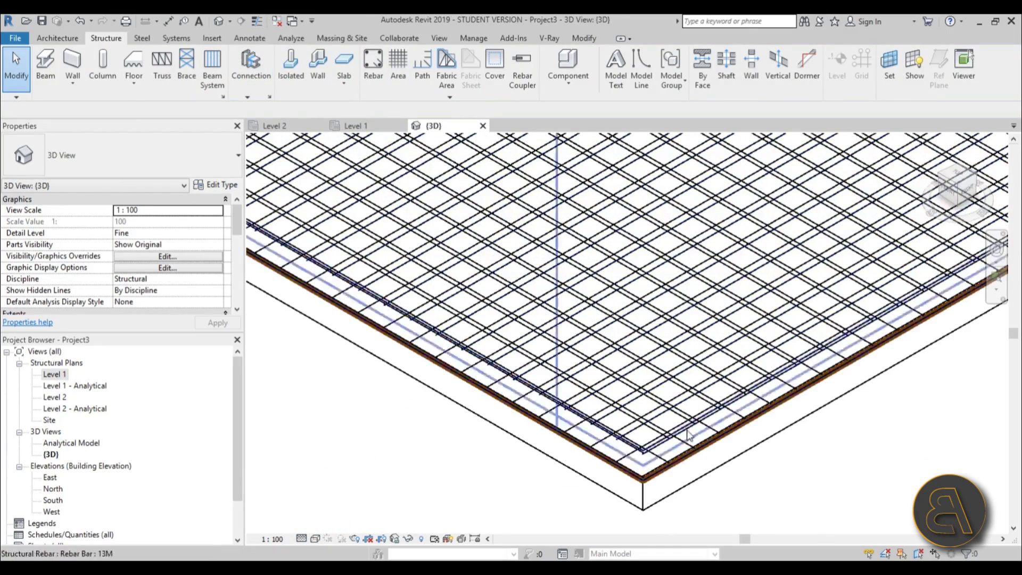
scroll(703, 445, "down", 3)
middle_click_drag(714, 457, 696, 414)
middle_click_drag(445, 388, 552, 469)
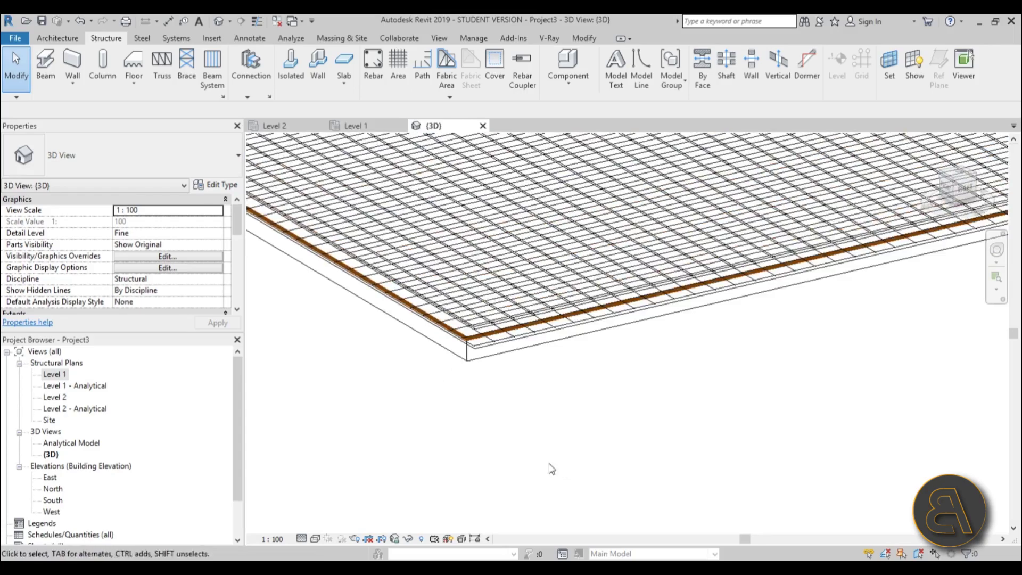
scroll(469, 368, "up", 3)
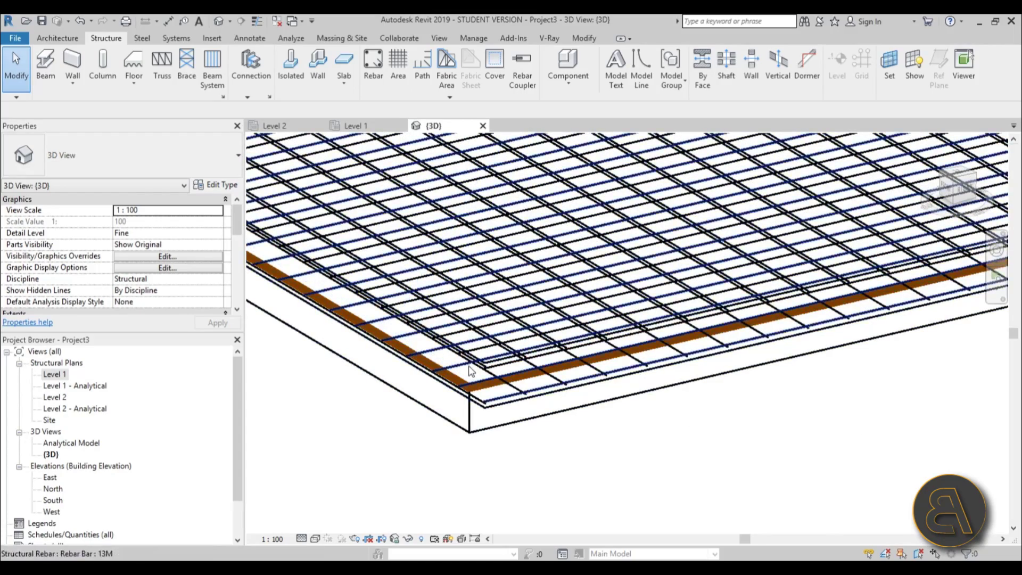
left_click(467, 382)
scroll(456, 404, "down", 1)
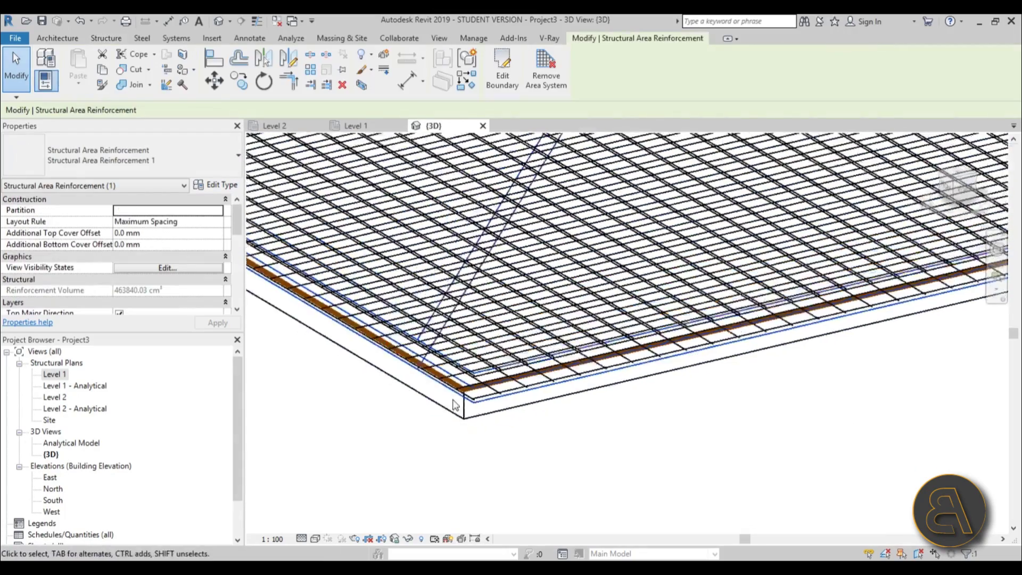
scroll(456, 404, "down", 5)
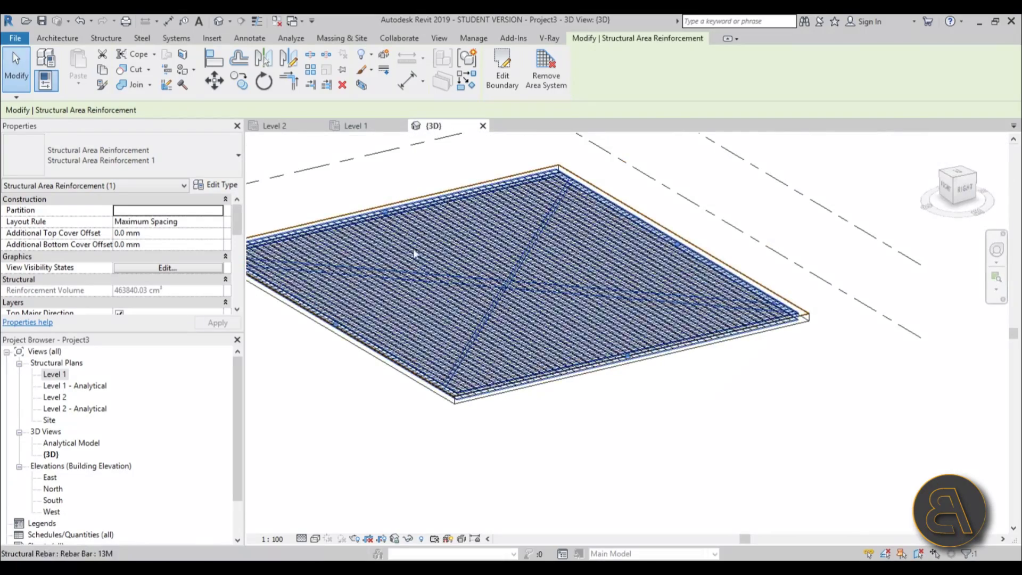
scroll(415, 254, "up", 2)
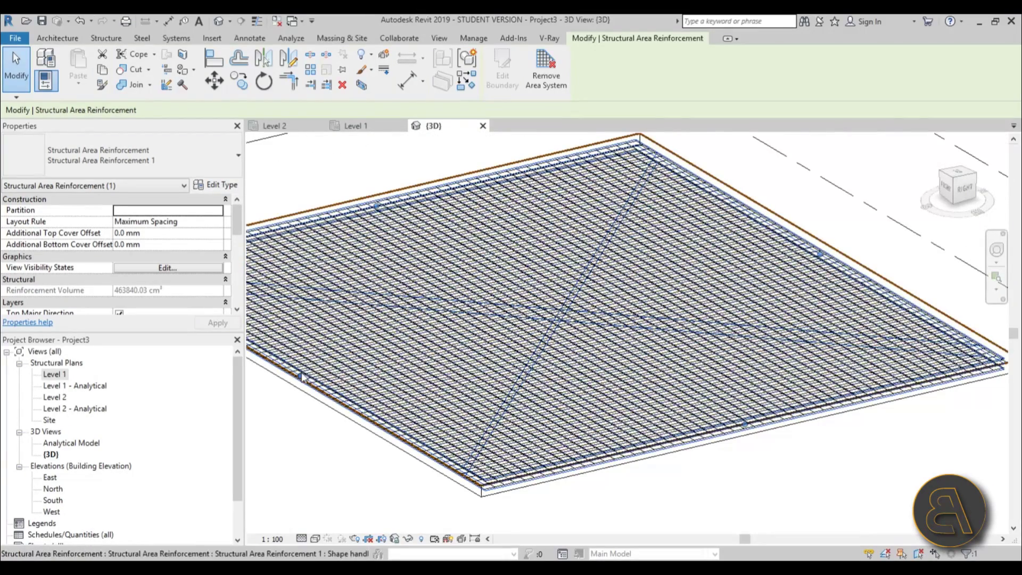
left_click_drag(301, 377, 375, 356)
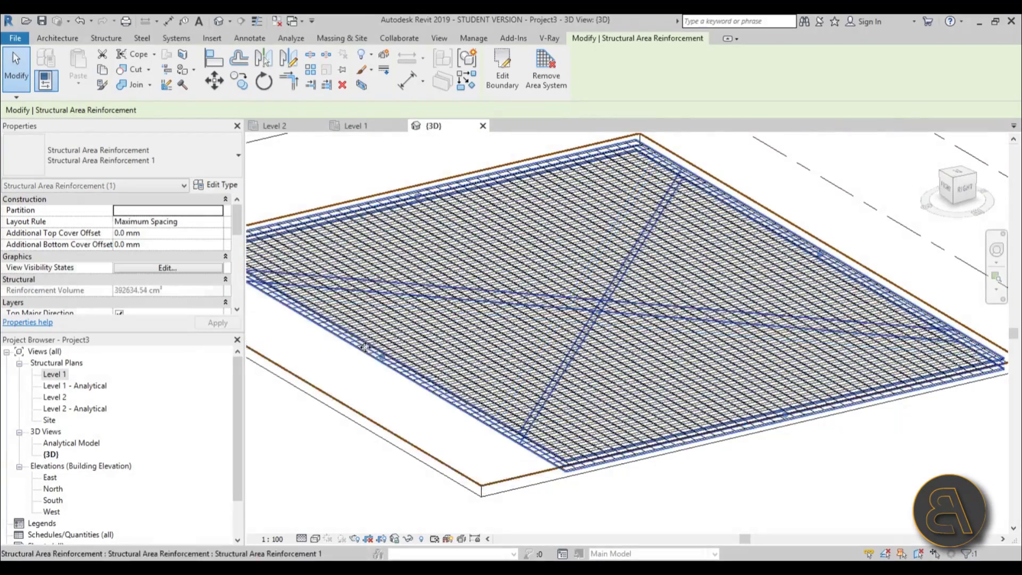
left_click(78, 26)
Set the area reinforcement's additional top and bottom cover offsets to 30 mm each
scroll(486, 501, "up", 2)
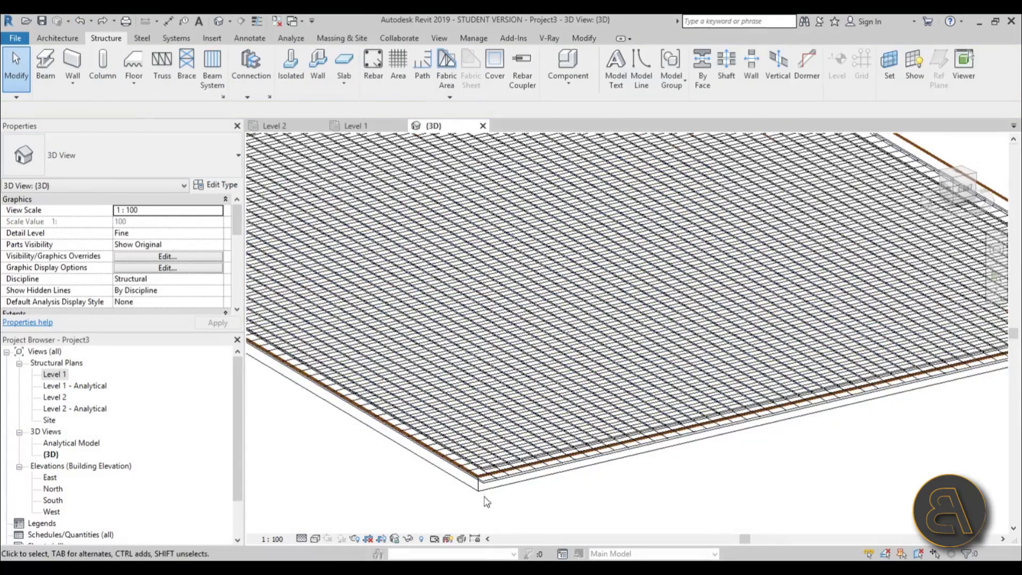
scroll(487, 497, "down", 4)
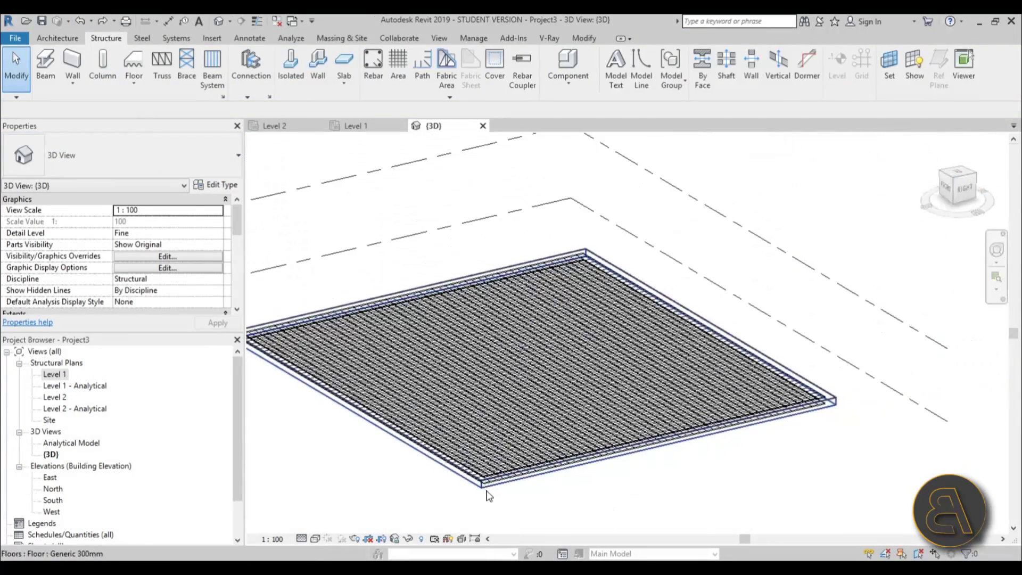
left_click(487, 494)
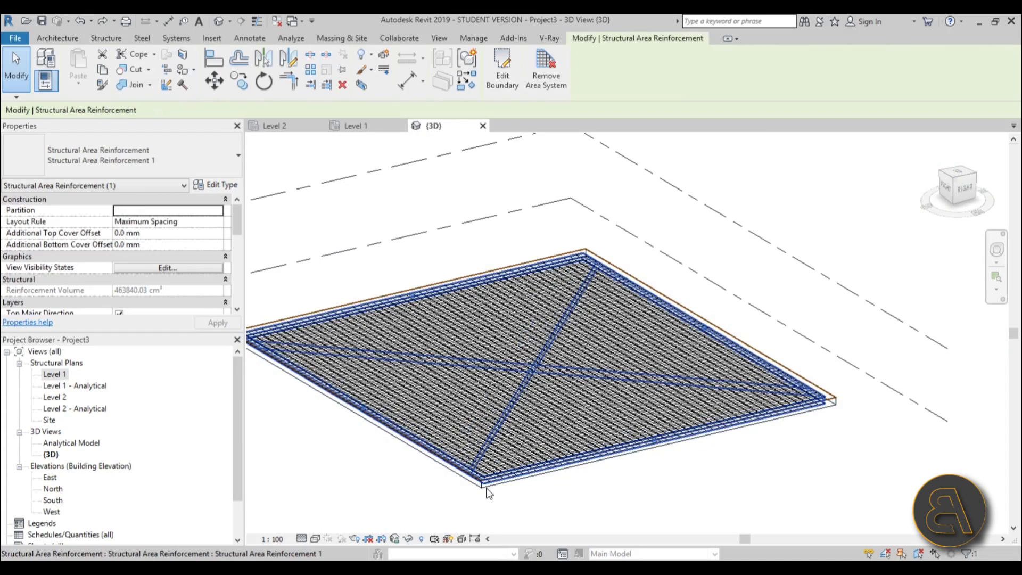
scroll(489, 463, "up", 1)
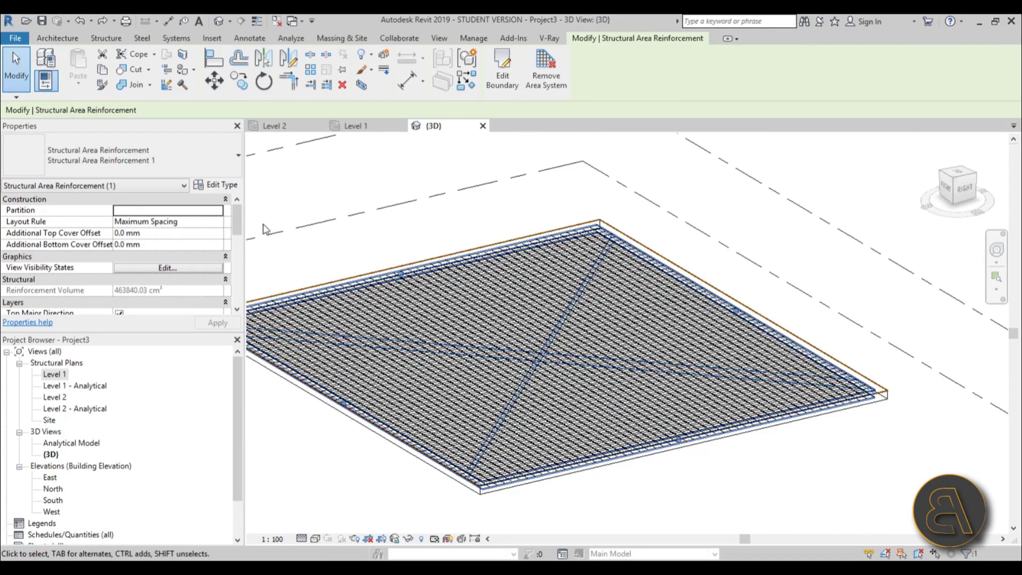
scroll(239, 216, "down", 1)
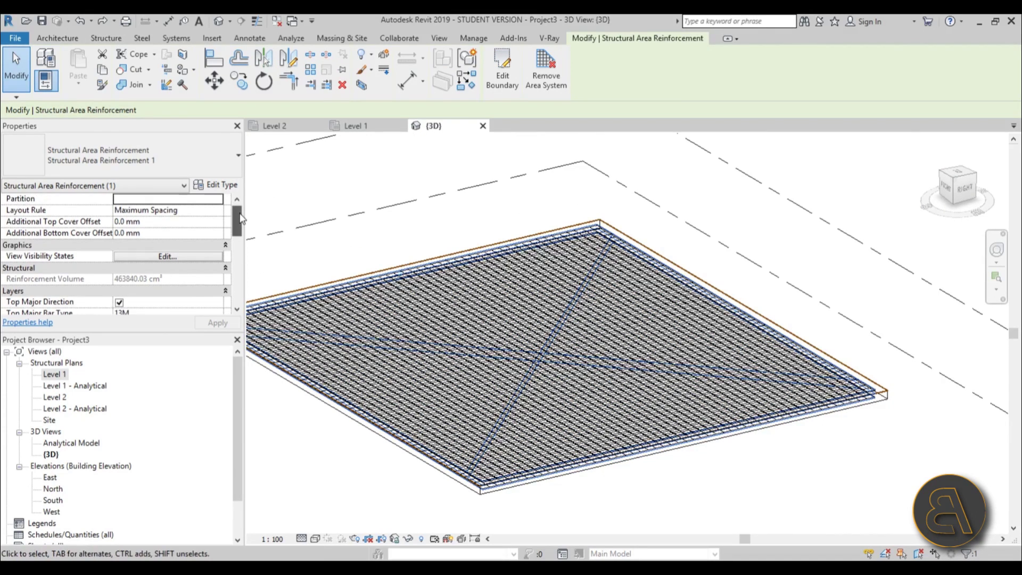
scroll(239, 220, "down", 1)
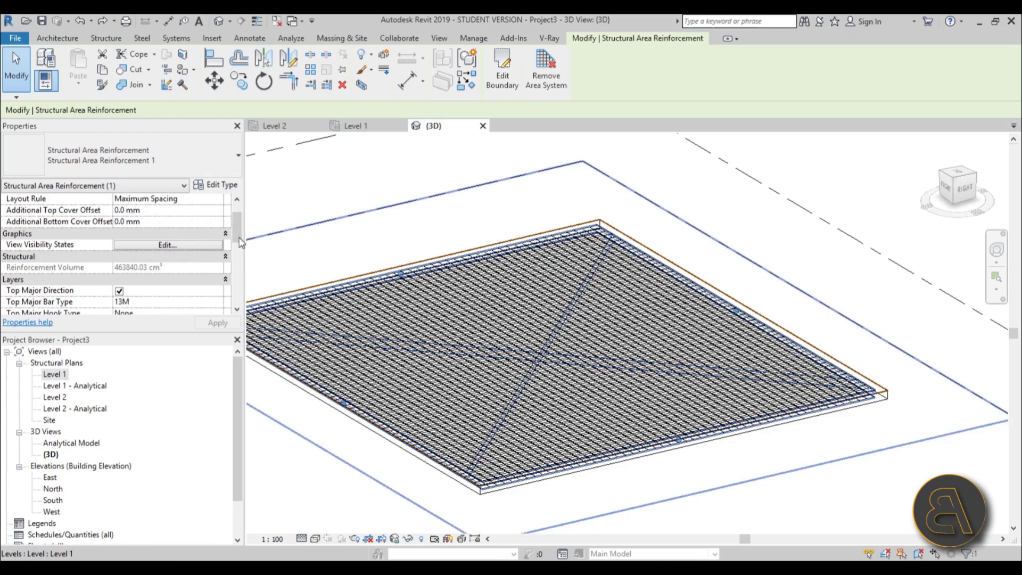
scroll(239, 234, "up", 2)
scroll(238, 234, "down", 1)
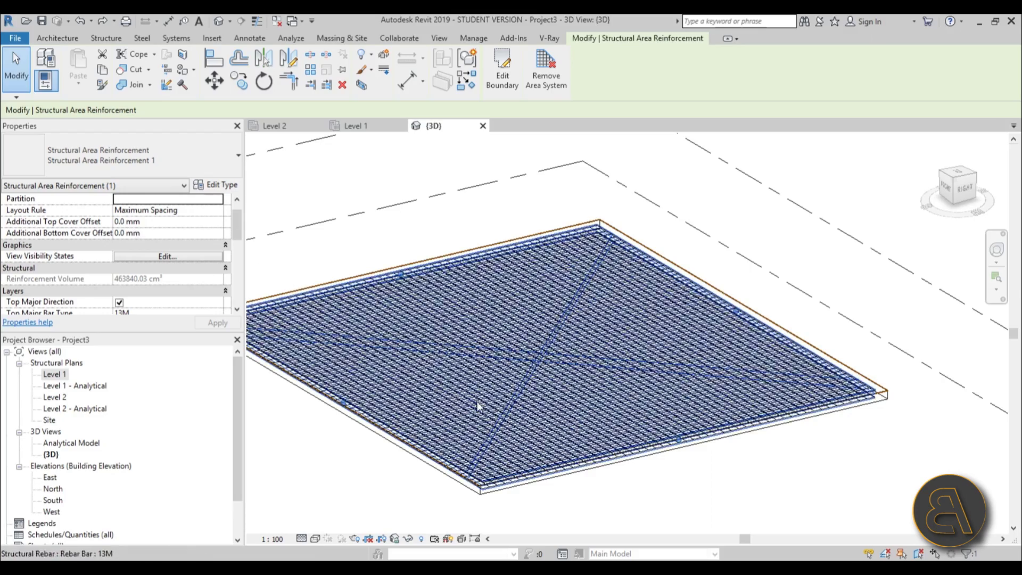
scroll(491, 463, "up", 2)
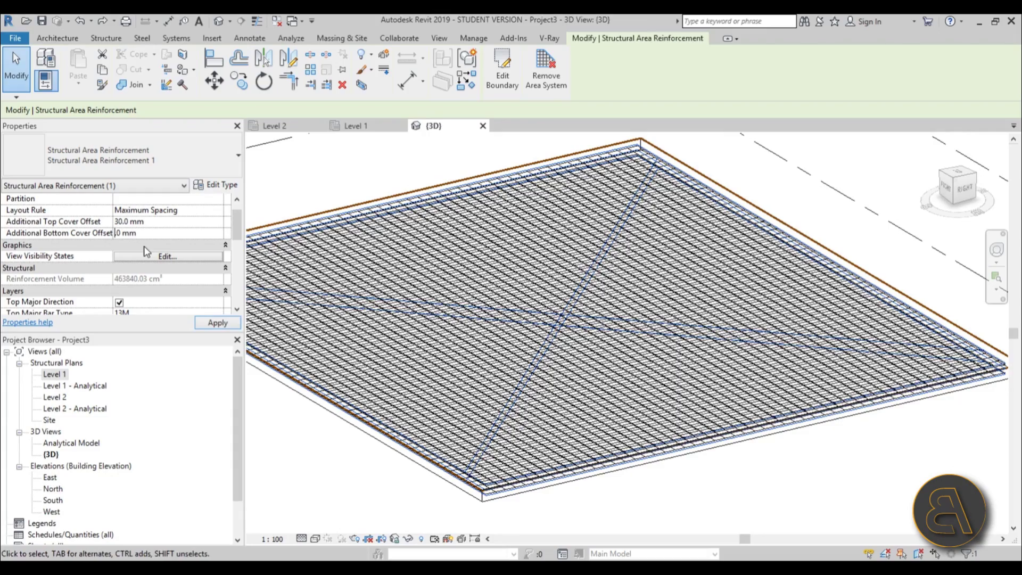
scroll(533, 408, "down", 5)
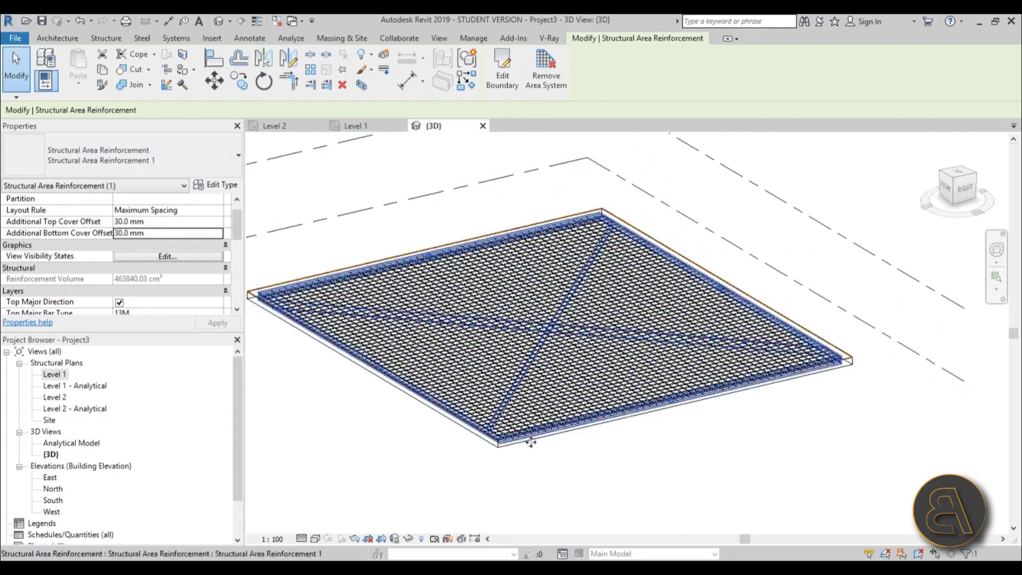
Examine the top and bottom bar layers and their cover at the slab's edge in the Right view
middle_click_drag(512, 410, 466, 356, "shift")
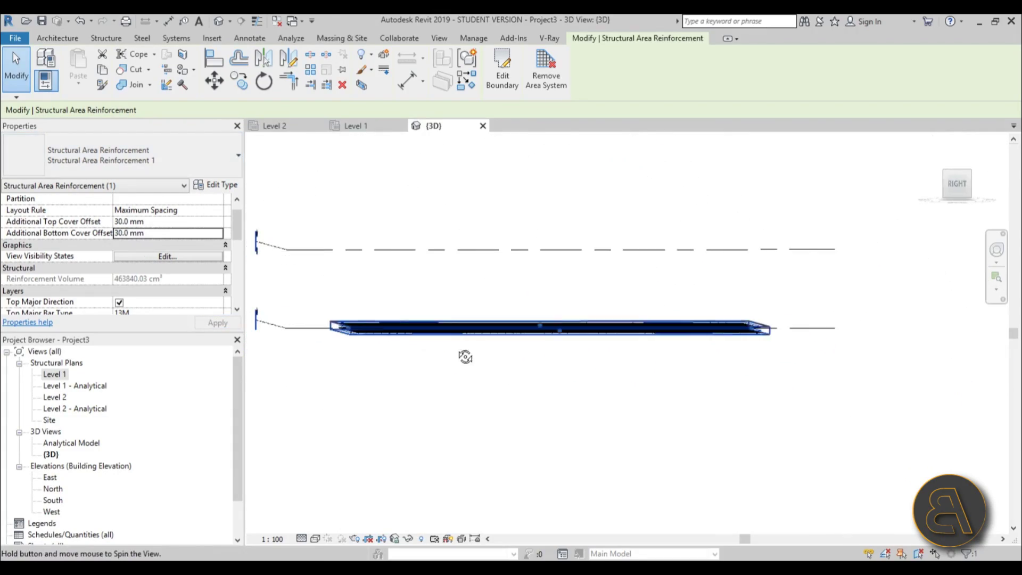
left_click(957, 184)
scroll(520, 319, "up", 4)
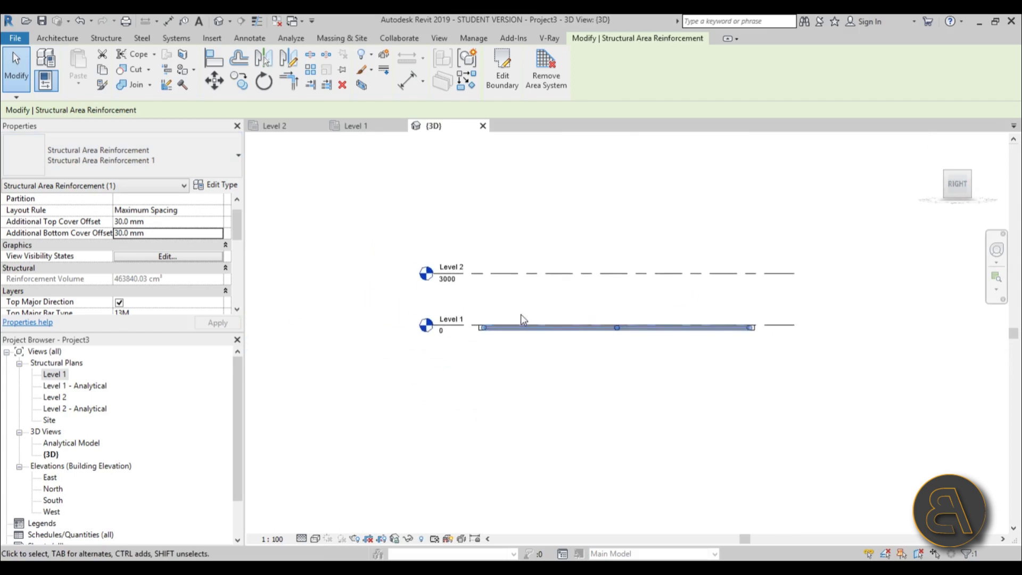
scroll(423, 371, "up", 8)
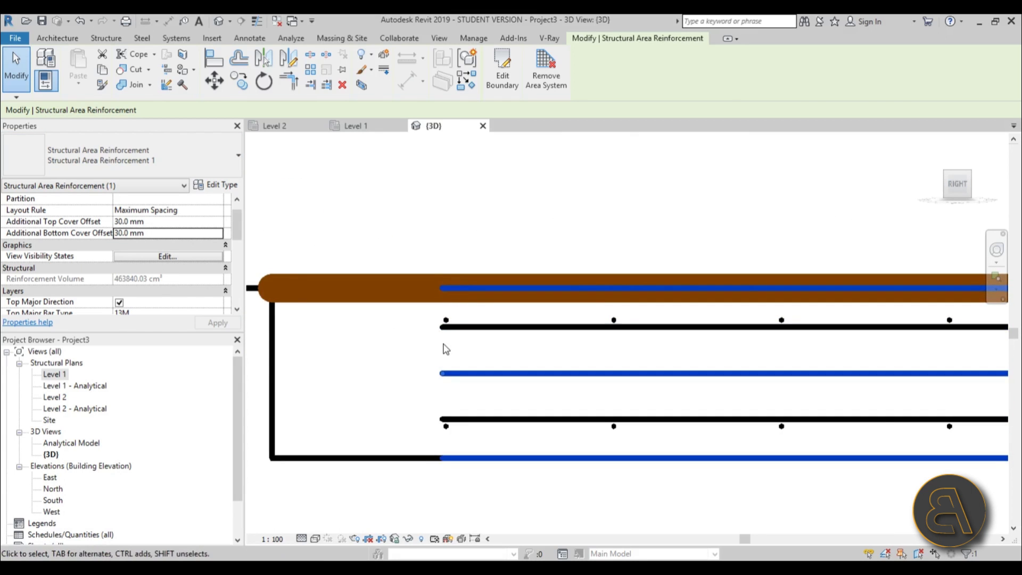
scroll(446, 350, "up", 5)
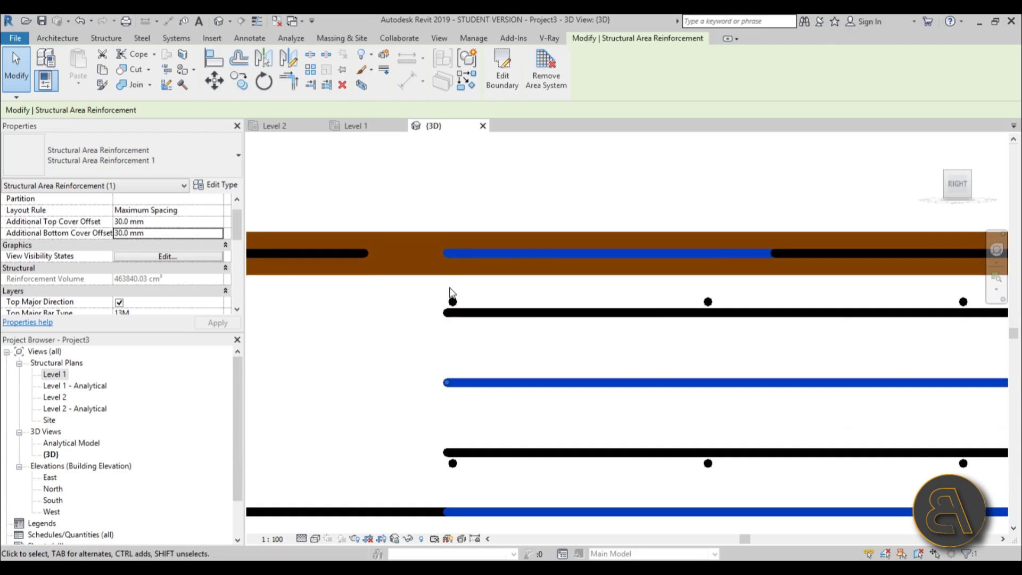
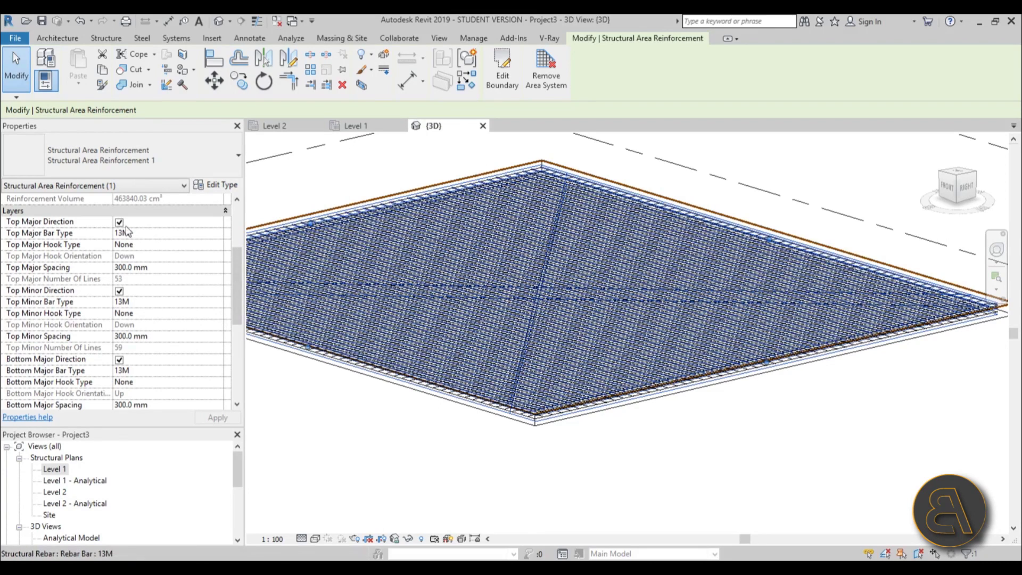
Choose 13M as the area reinforcement's top major bar type
left_click(162, 233)
left_click(217, 233)
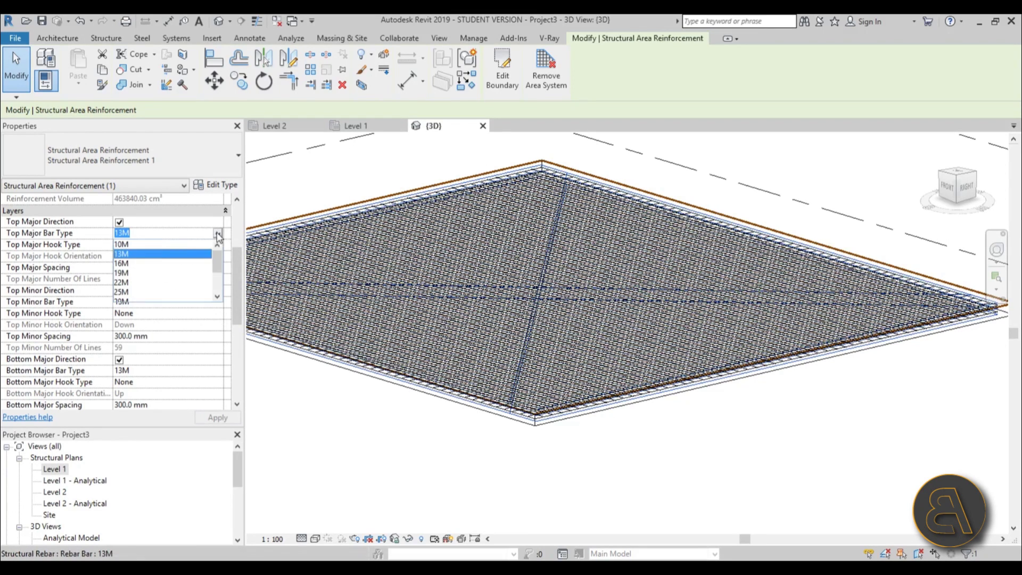
left_click(122, 255)
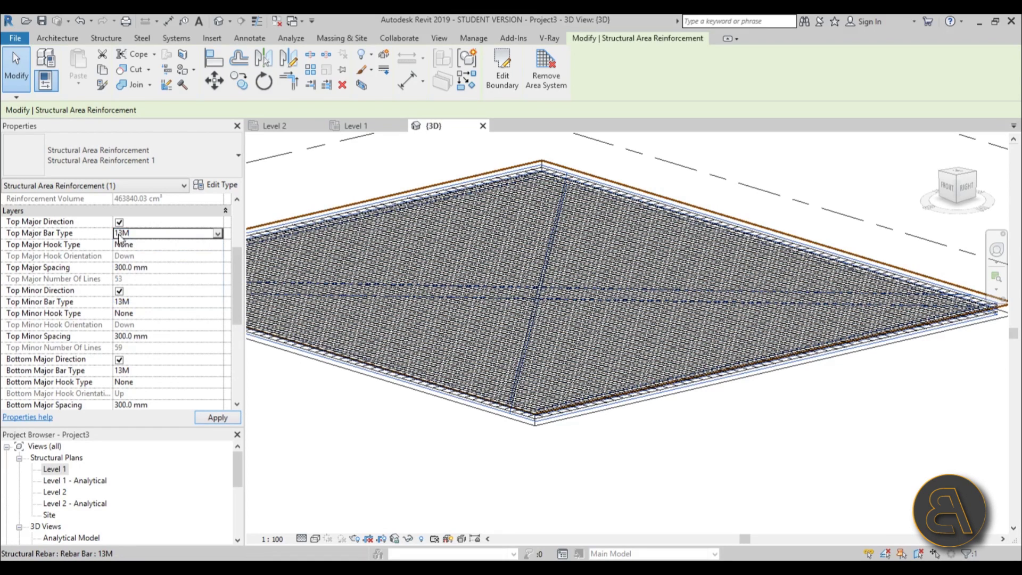
left_click(36, 250)
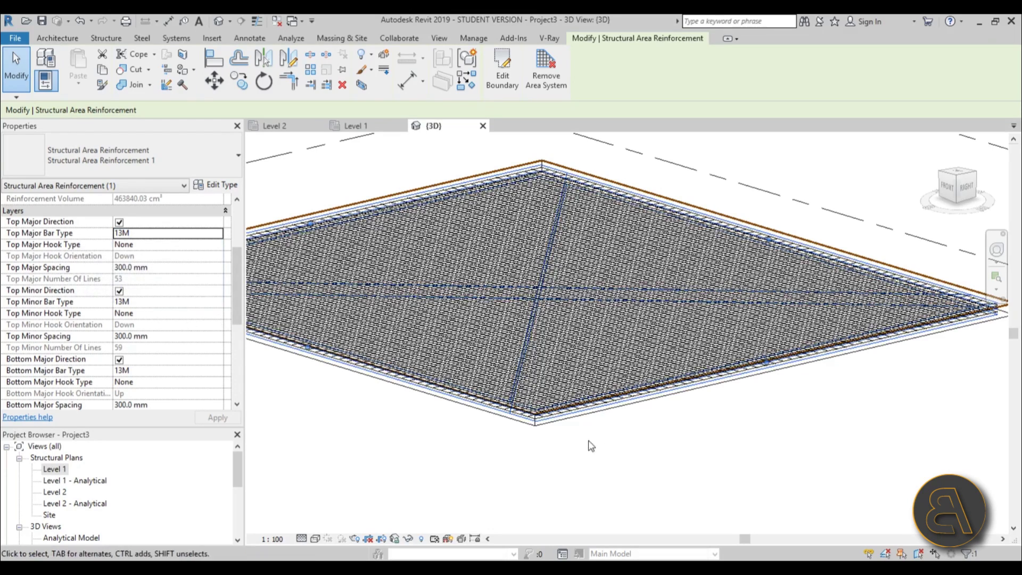
Try Standard - 90 deg. hooks on the top major bars, and switch the hook type to Standard - 180 deg
scroll(496, 396, "up", 3)
scroll(495, 396, "up", 5)
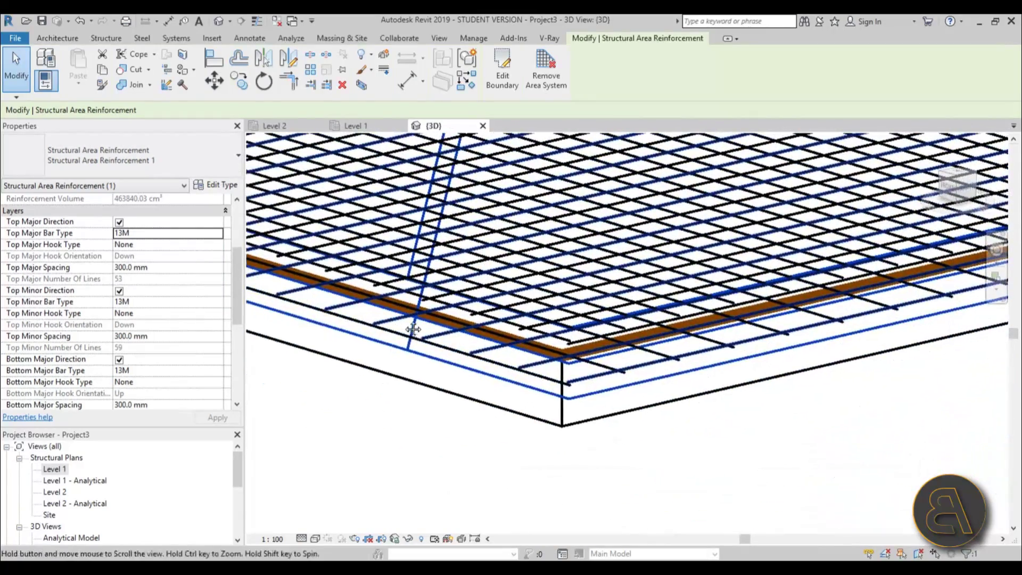
left_click(214, 246)
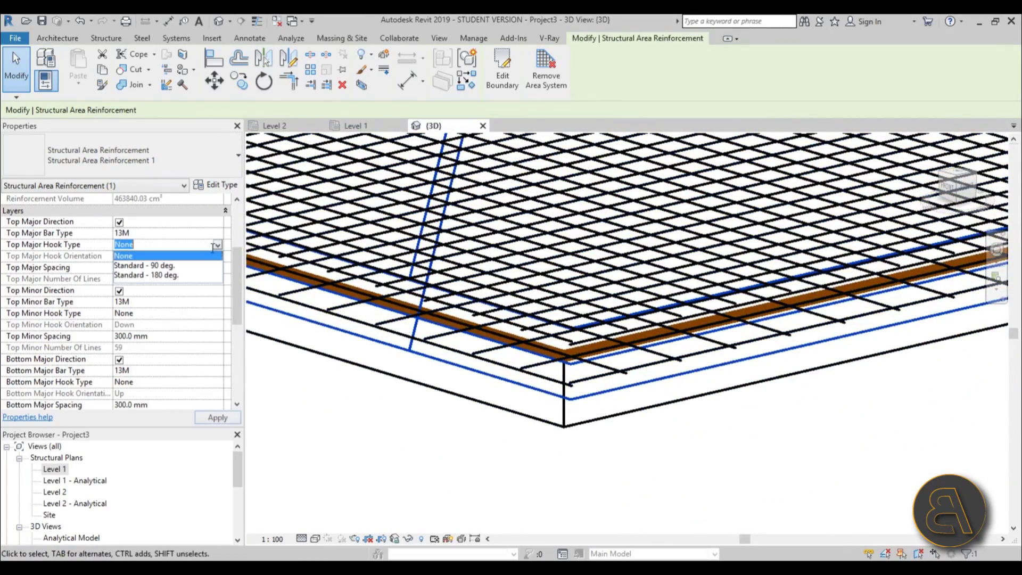
left_click(141, 265)
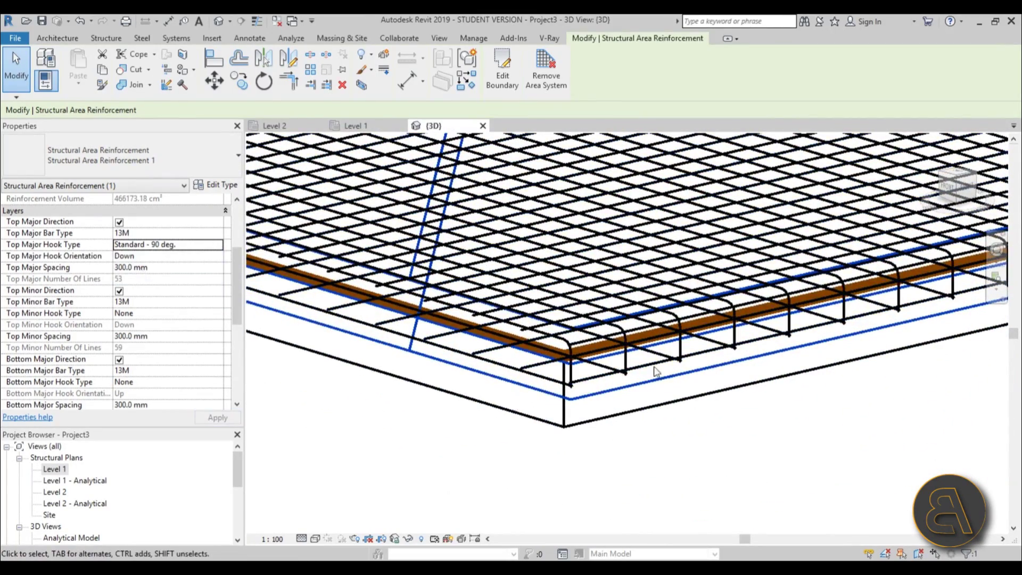
scroll(605, 317, "up", 4)
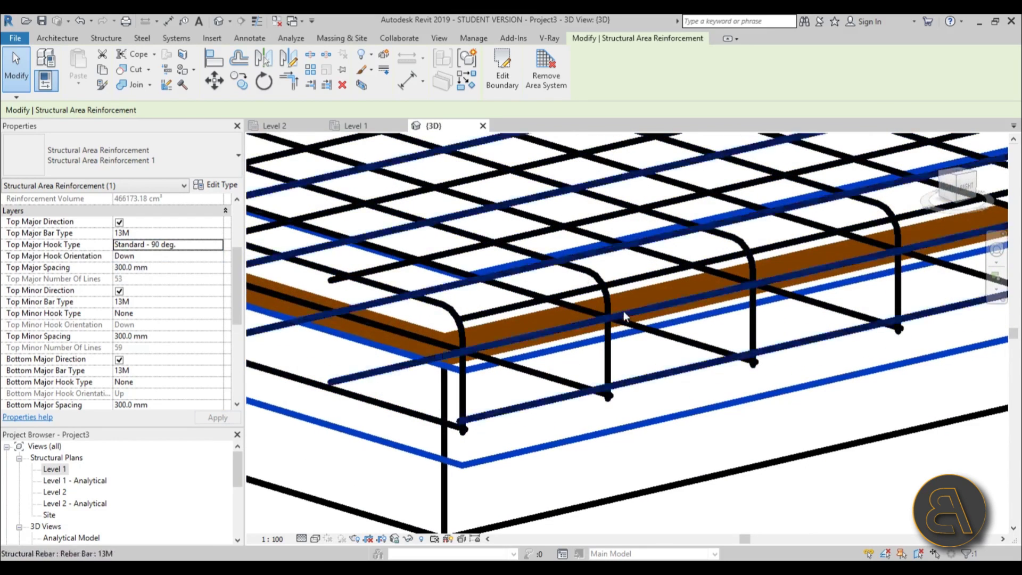
left_click(215, 245)
left_click(158, 276)
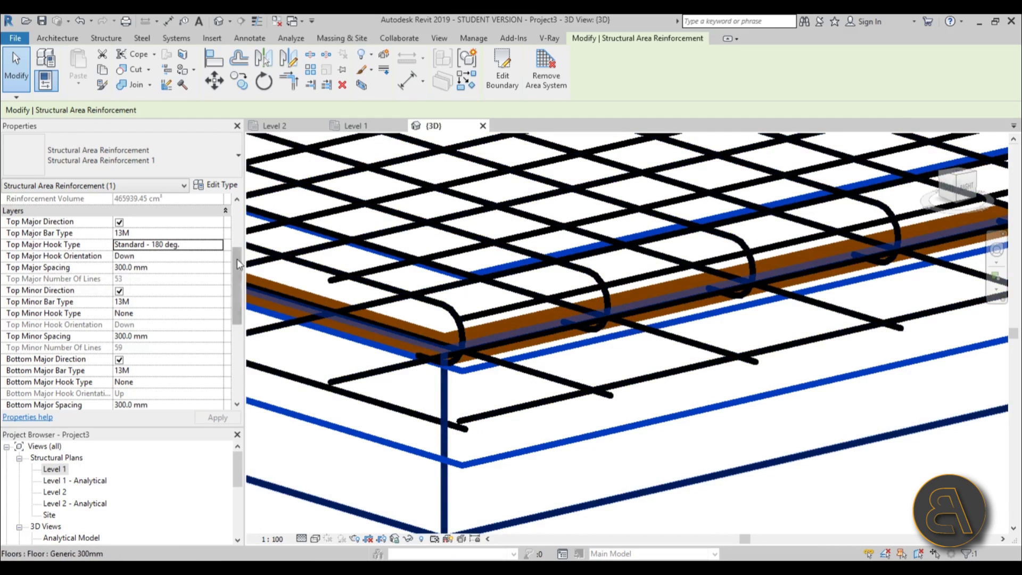
Try the Up orientation for the top major hooks at the slab corner, and return it to Down
left_click(167, 256)
left_click(168, 267)
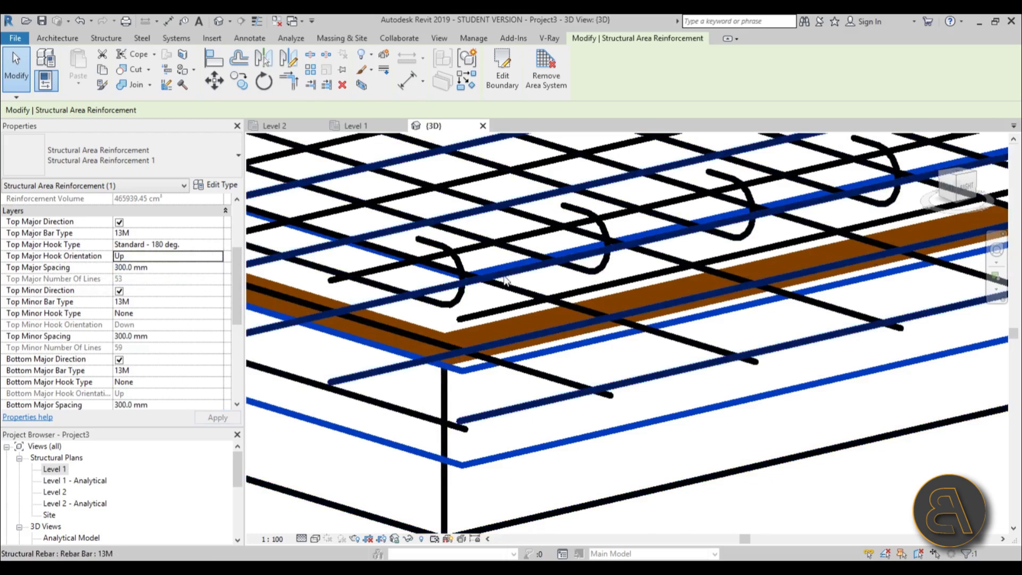
scroll(653, 241, "down", 3)
scroll(654, 240, "up", 4)
scroll(654, 241, "up", 2)
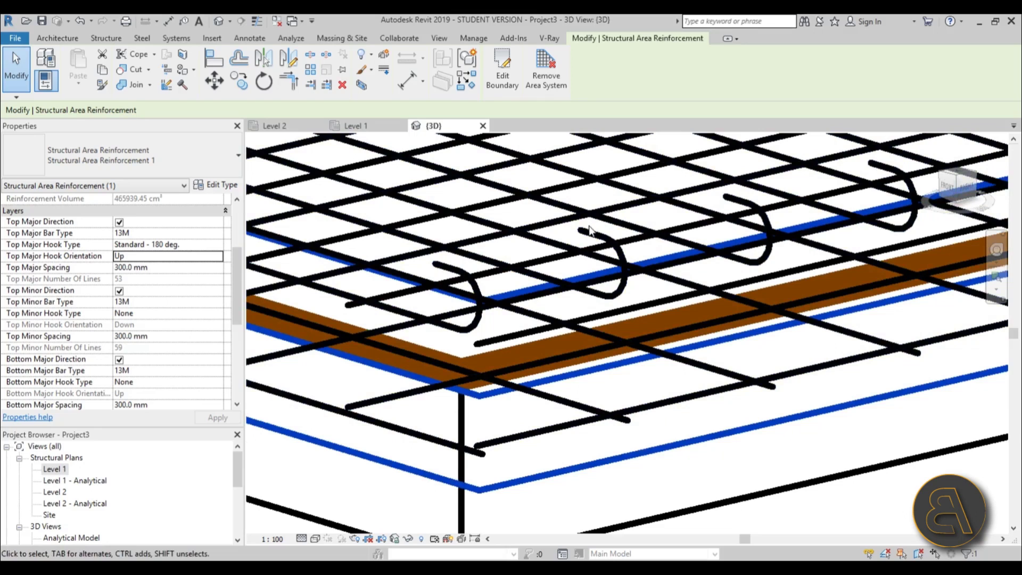
left_click(221, 261)
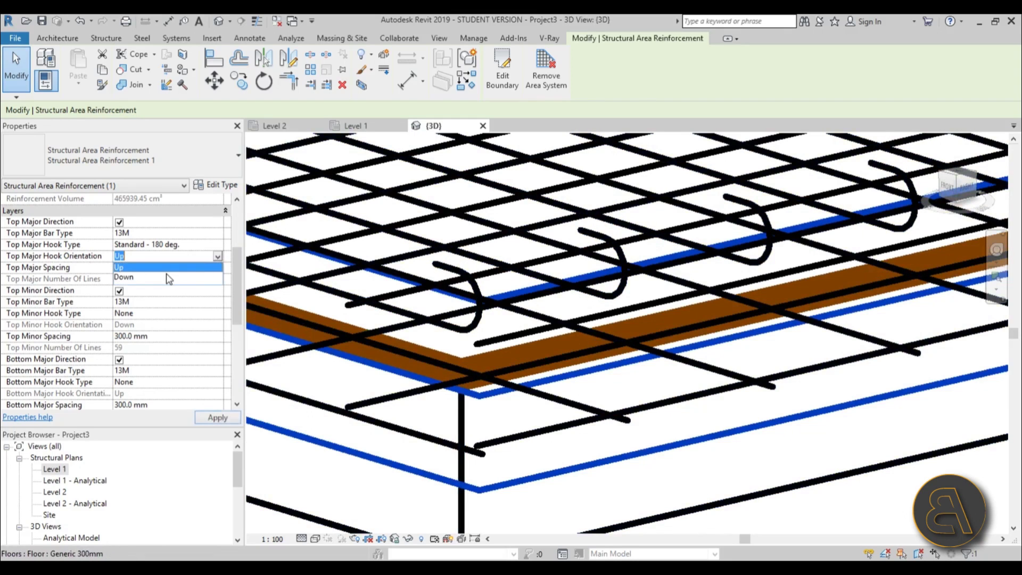
left_click(159, 269)
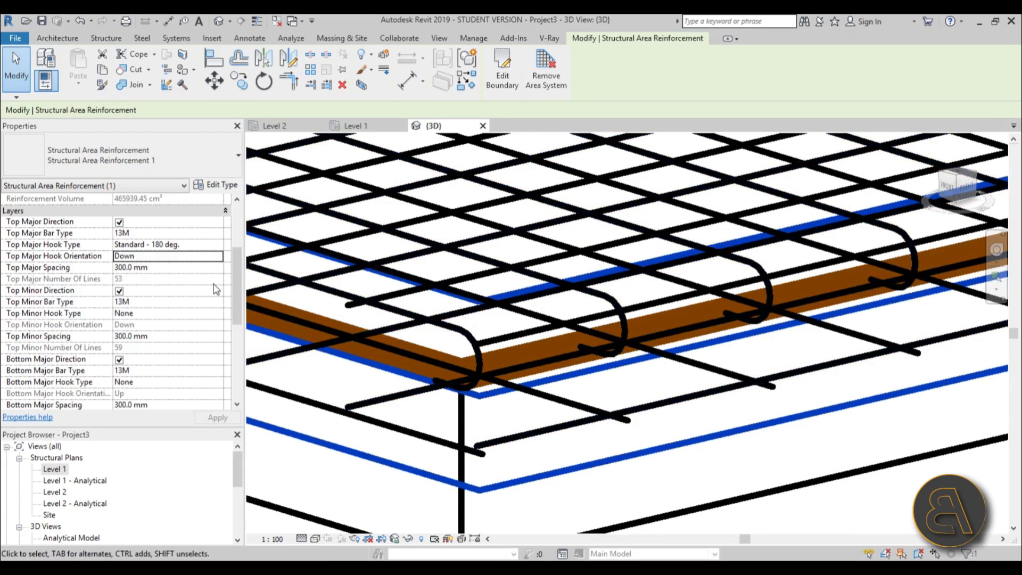
Set the top minor bar type to 10M and the top minor spacing to 400 mm
scroll(238, 272, "down", 1)
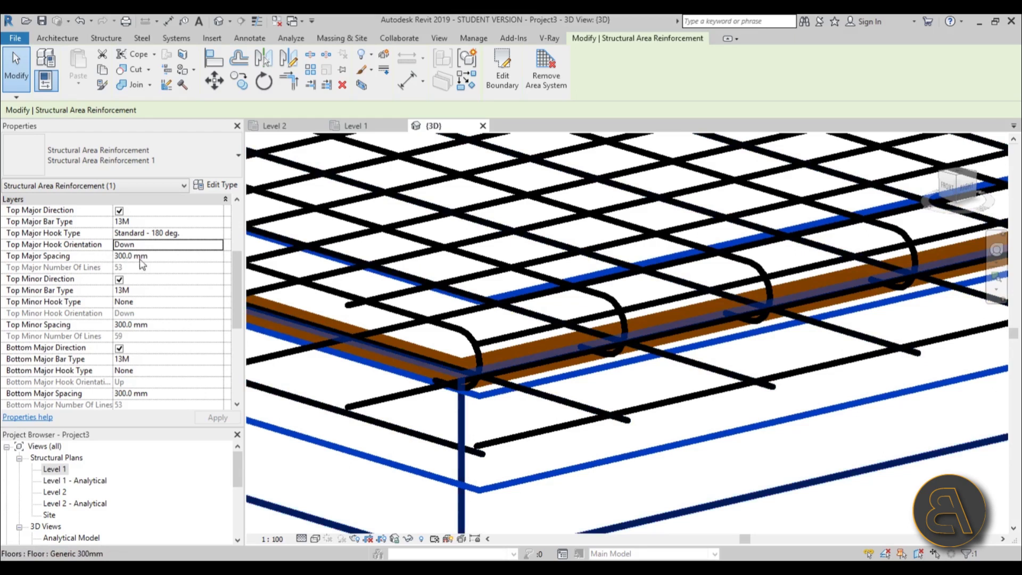
left_click(140, 290)
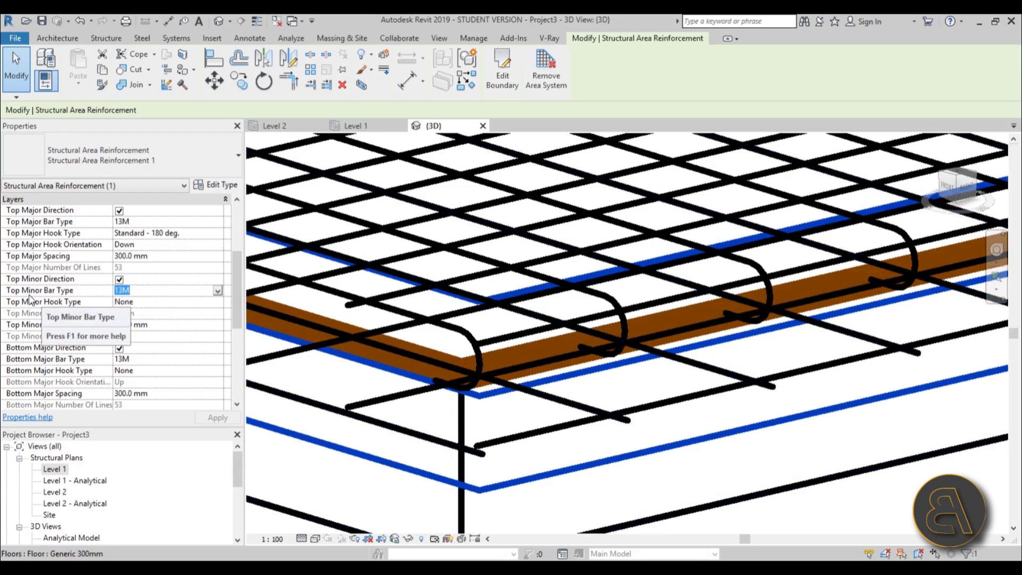
left_click(217, 290)
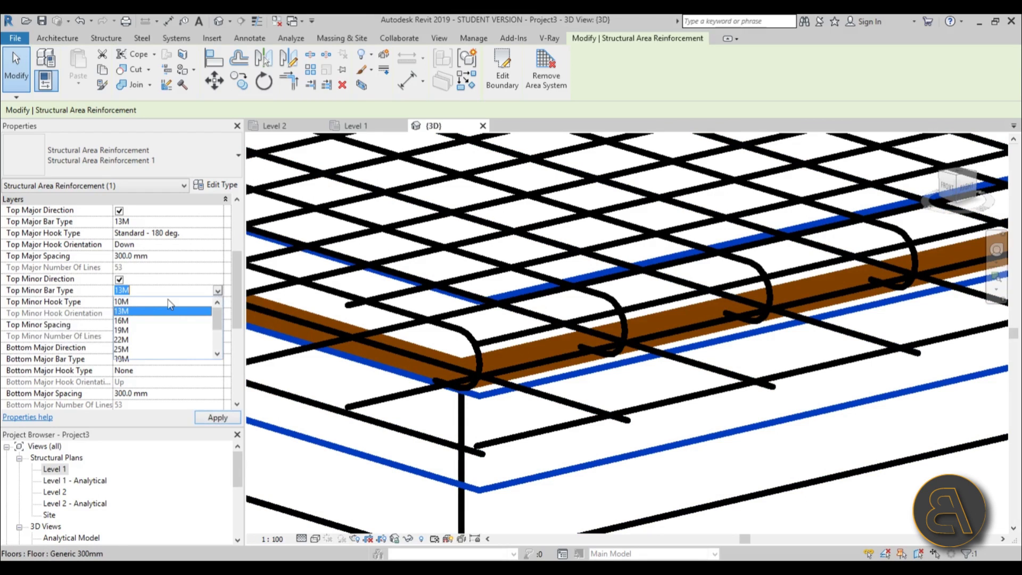
left_click(122, 302)
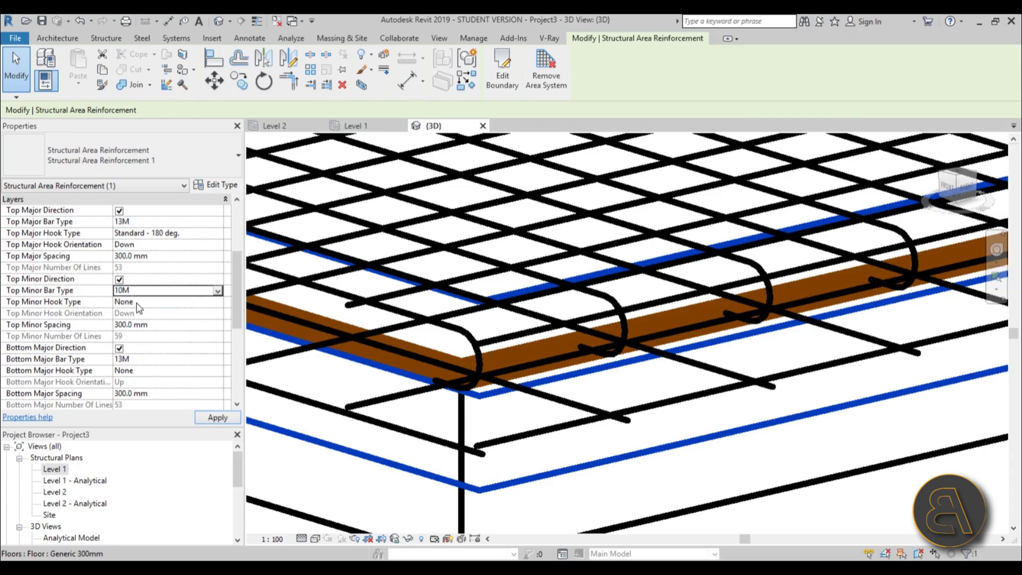
left_click(118, 325)
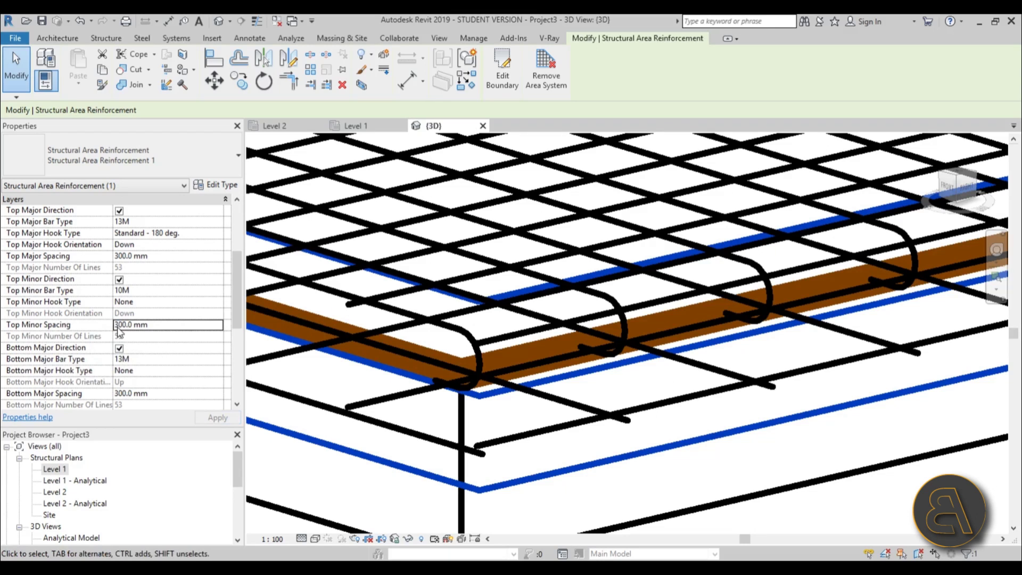
type("4")
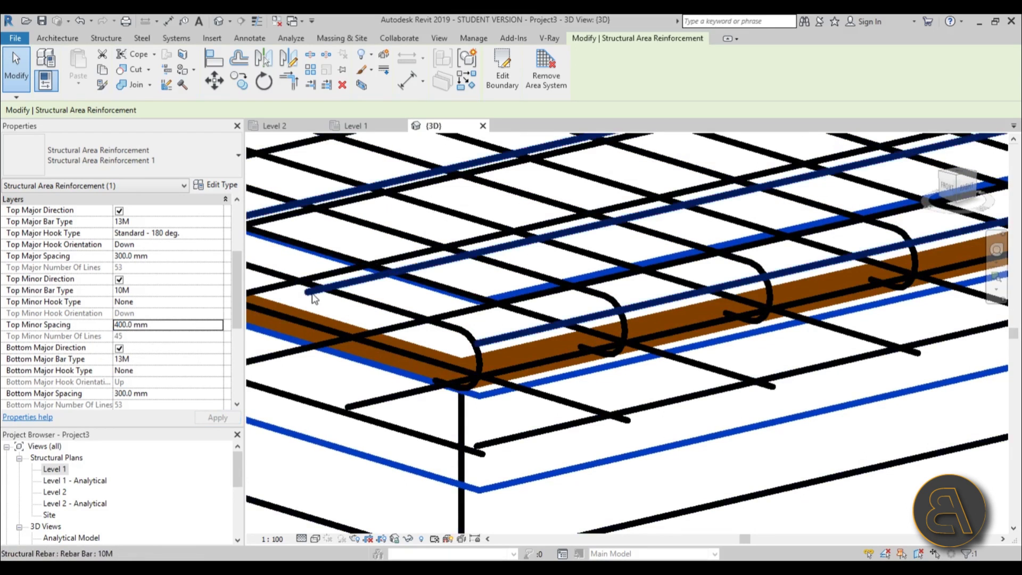
Check the rebar properties of an individual top minor bar set, and deselect it
left_click(311, 295)
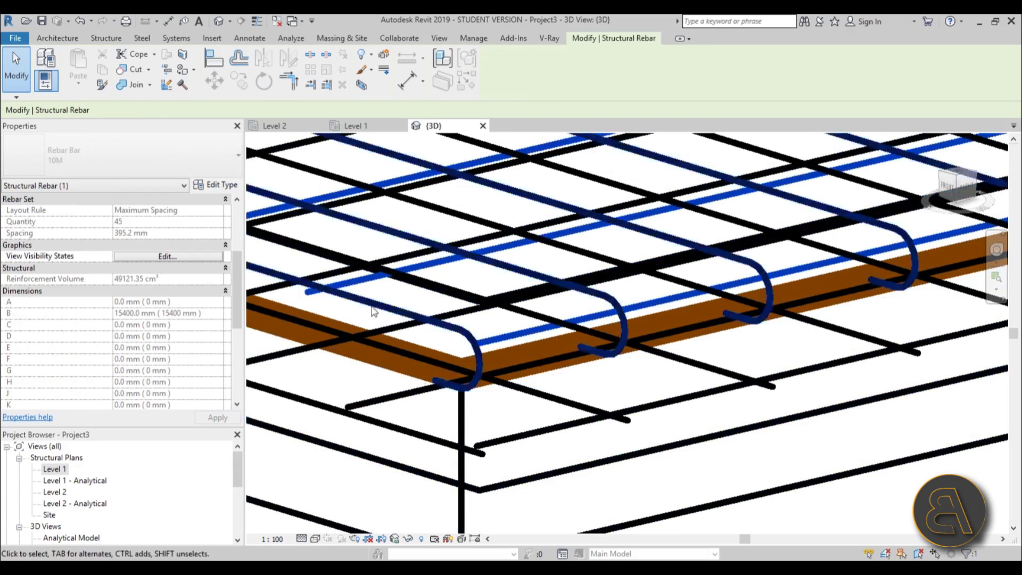
scroll(312, 296, "down", 2)
left_click_drag(238, 295, 240, 247)
scroll(241, 248, "down", 3)
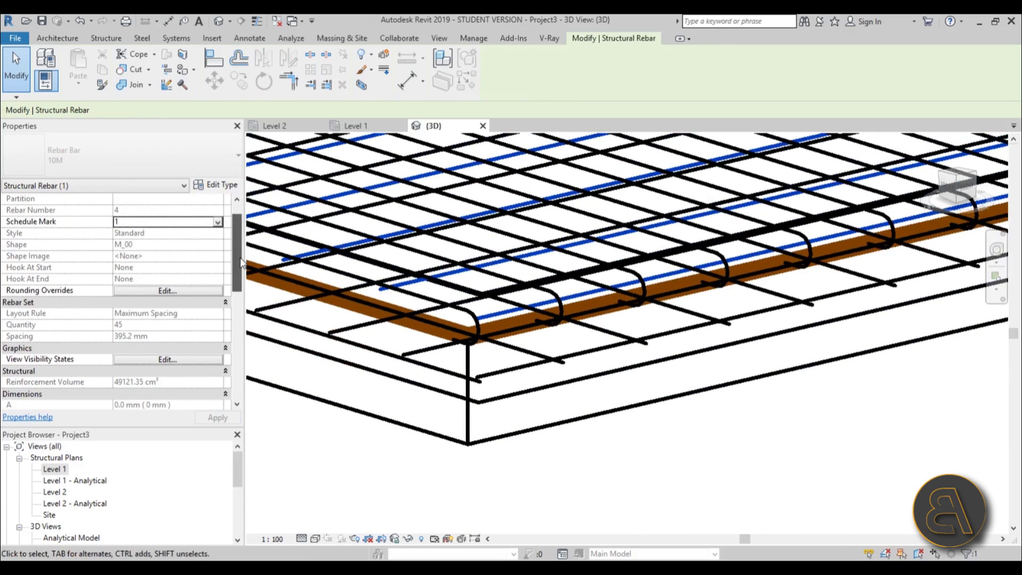
left_click(411, 449)
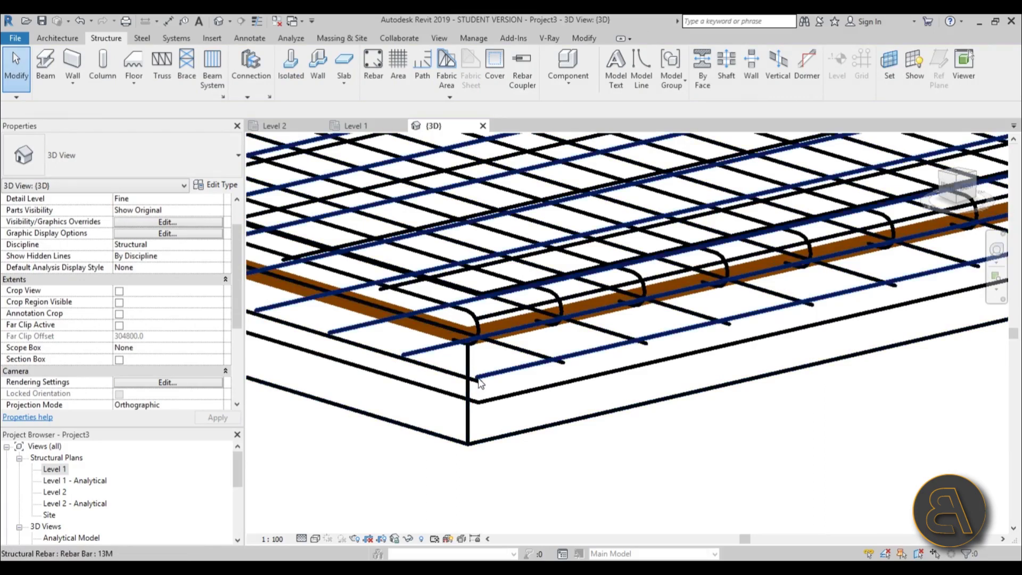
Select the whole area reinforcement and set its bottom major bar type to 16M
scroll(487, 394, "down", 6)
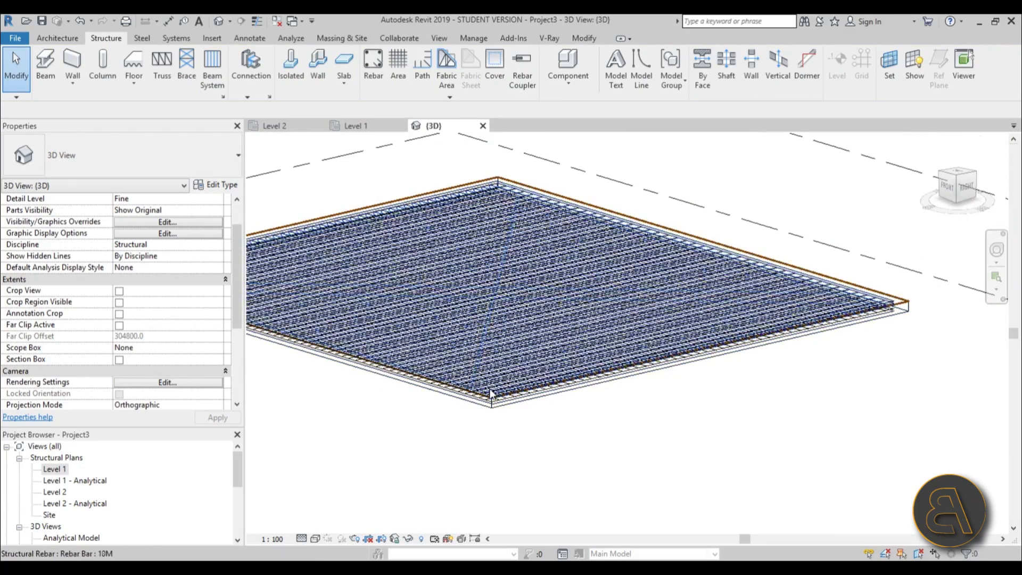
left_click(494, 392)
scroll(494, 391, "up", 3)
scroll(494, 391, "up", 2)
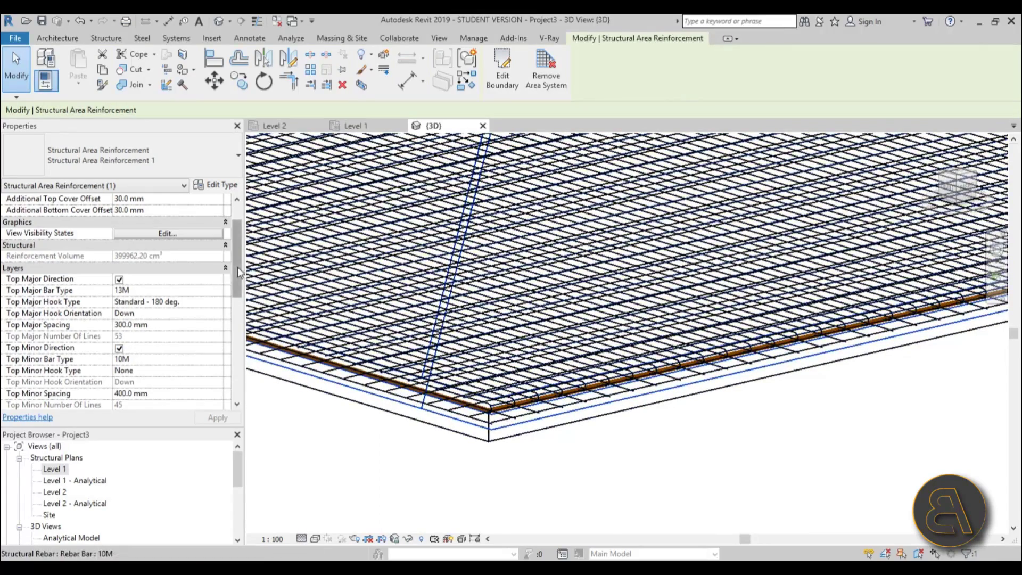
left_click_drag(238, 267, 234, 345)
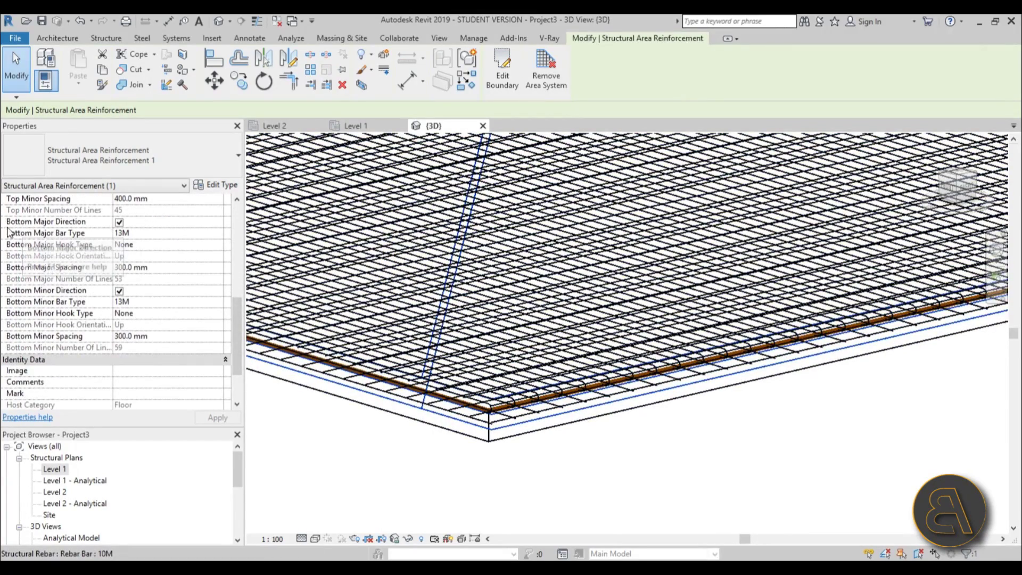
left_click(210, 234)
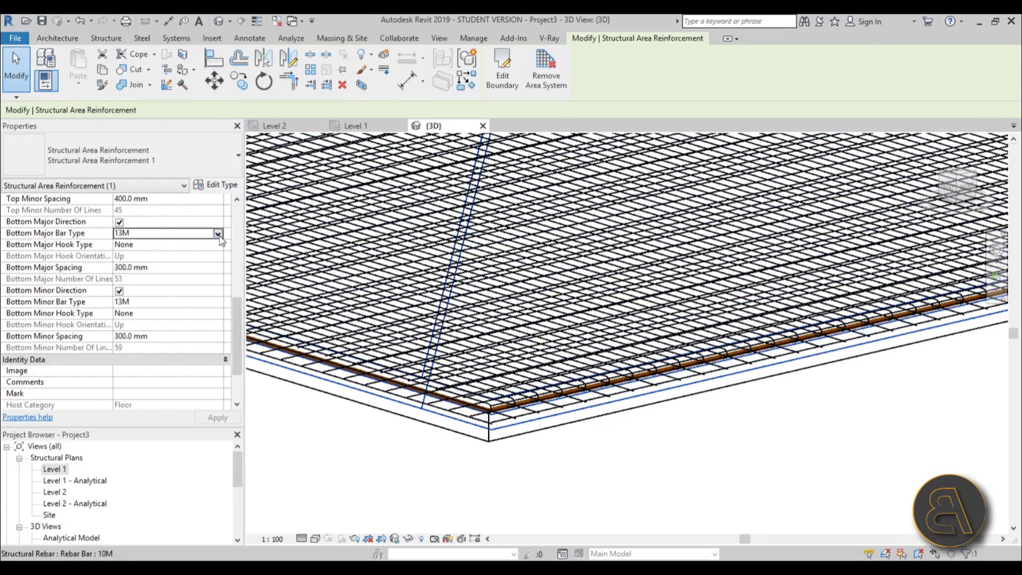
left_click(217, 235)
left_click(125, 264)
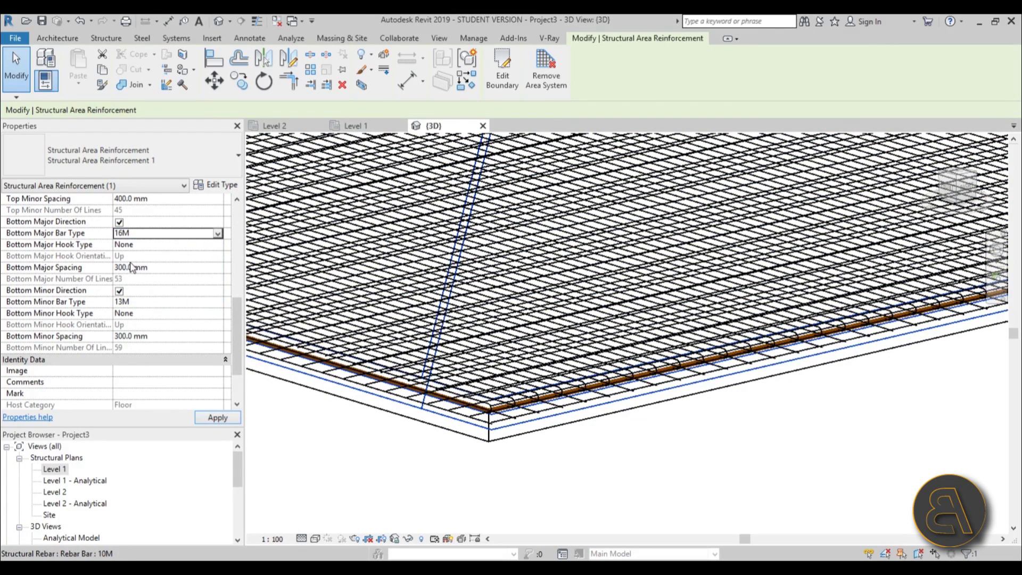
Set the bottom major hook type to Standard - 90 deg
left_click(211, 245)
left_click(217, 244)
left_click(151, 266)
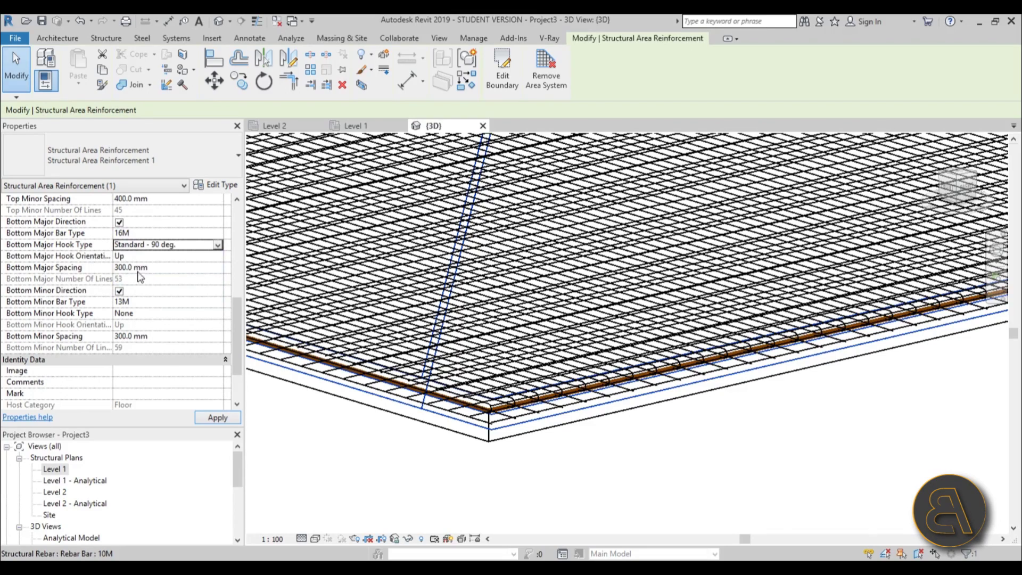
scroll(589, 472, "up", 8)
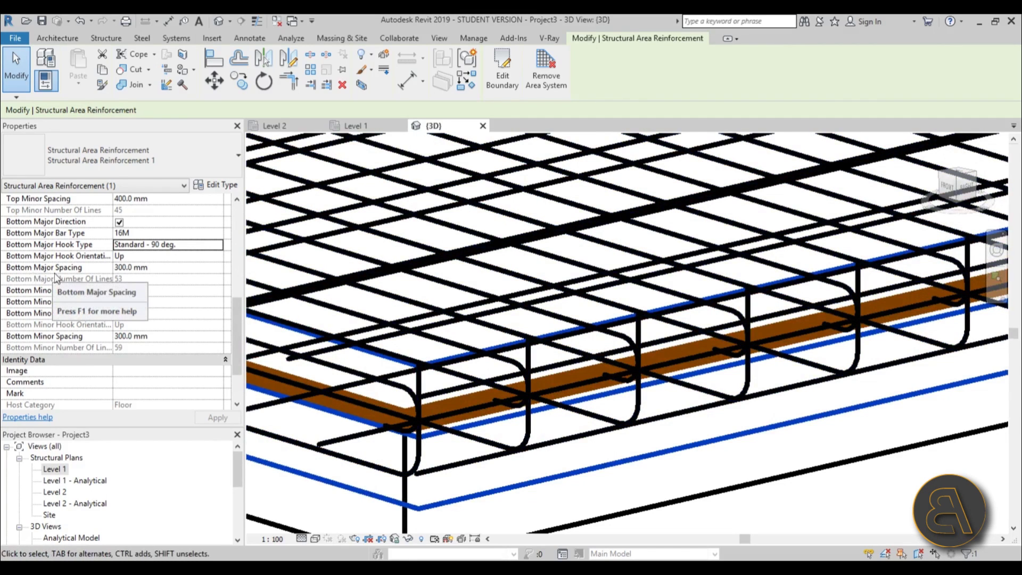
Set the bottom major bar spacing to 200 mm
left_click(119, 269)
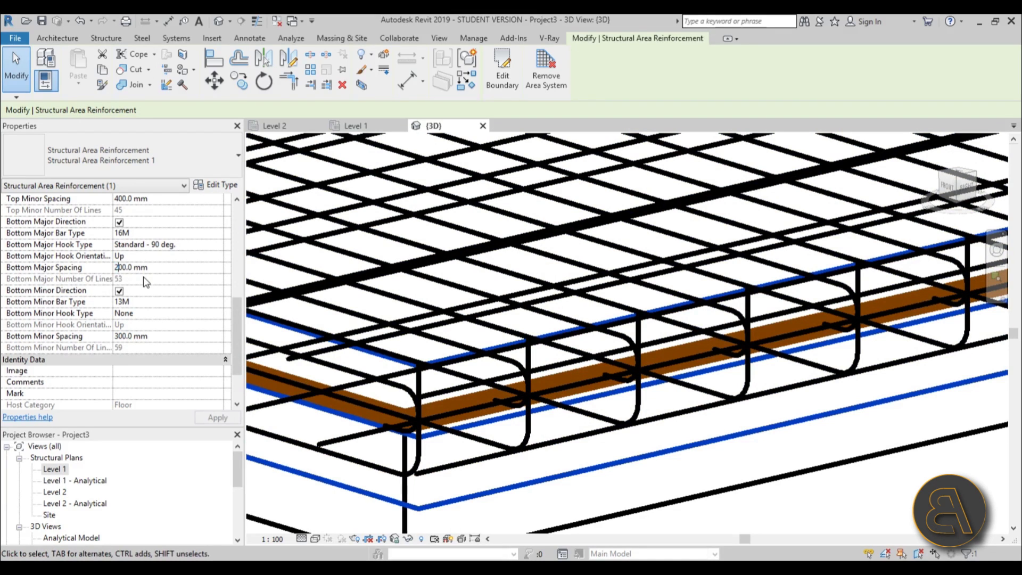
type("2")
key("Return")
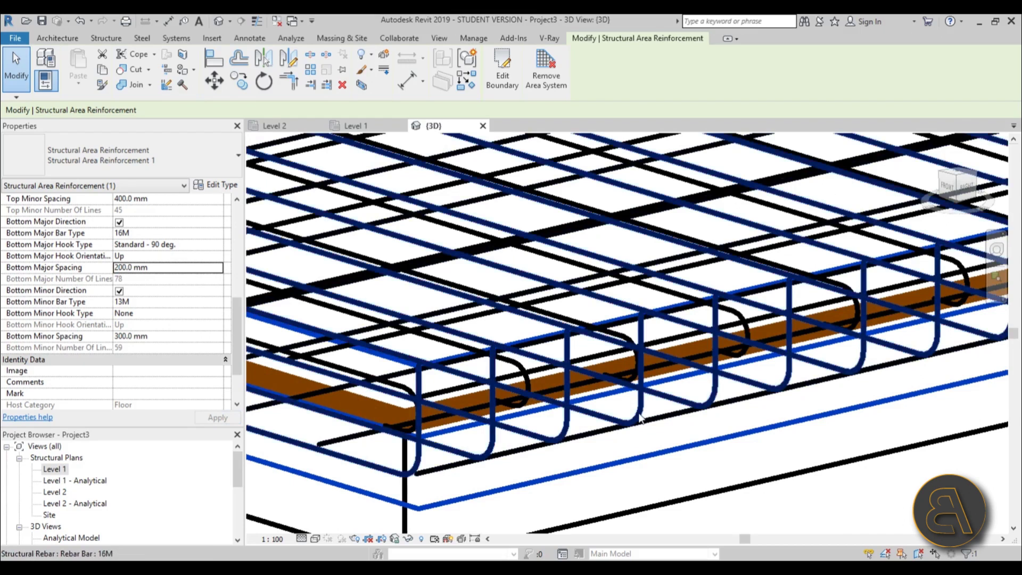
Examine the bottom bar hooks and spacing at the slab corner, deselect the area reinforcement, and view the whole mesh
middle_click_drag(641, 418, 554, 414, "shift")
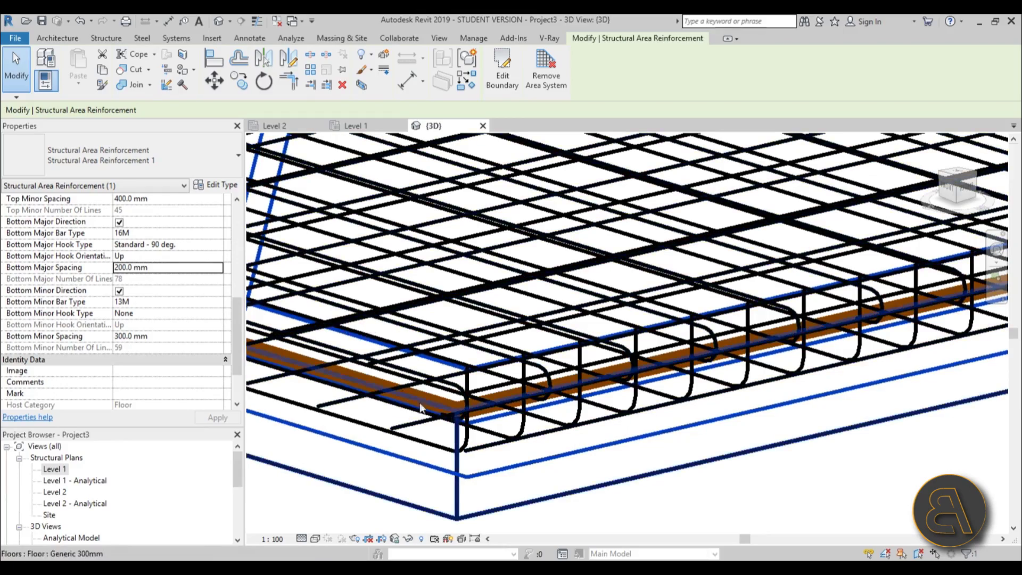
scroll(420, 408, "down", 3)
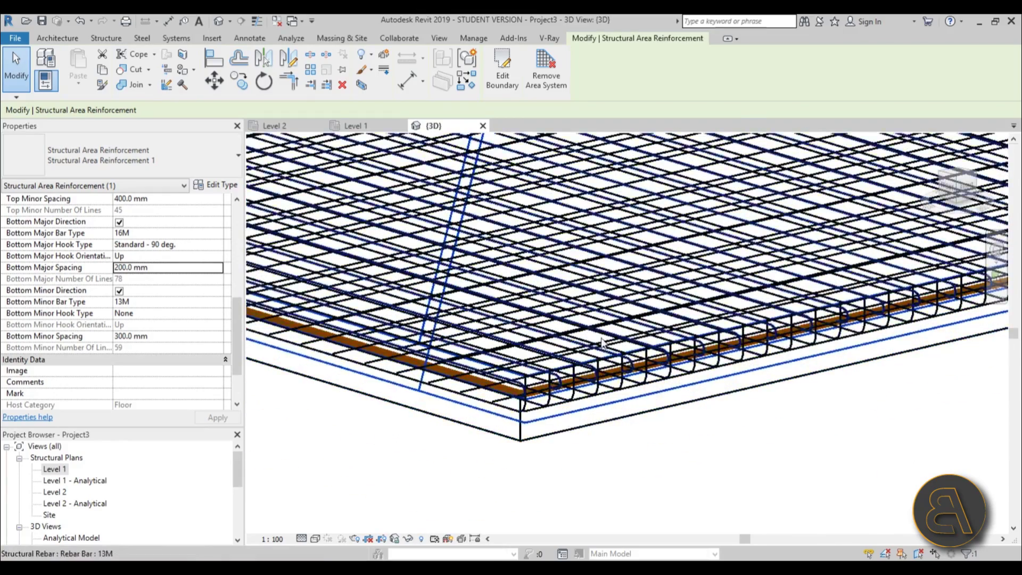
scroll(415, 219, "up", 2)
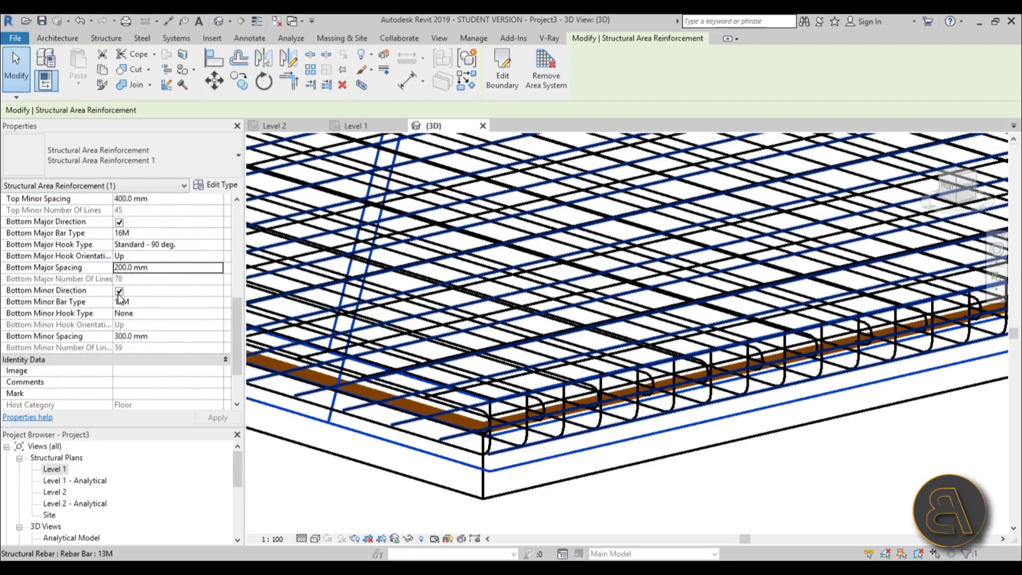
left_click_drag(238, 311, 240, 344)
scroll(589, 417, "down", 5)
left_click(589, 418)
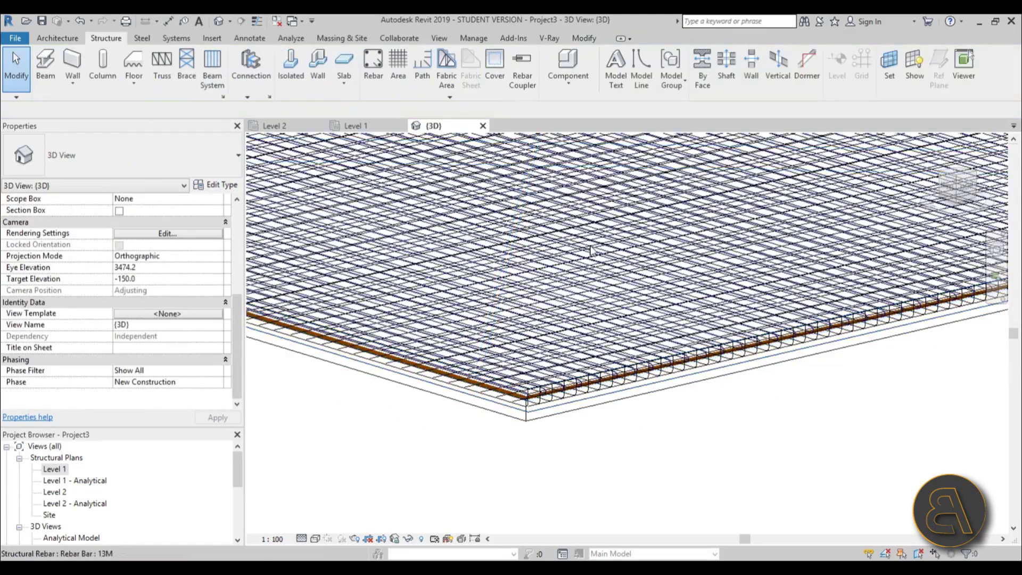
scroll(591, 251, "down", 5)
scroll(597, 264, "up", 3)
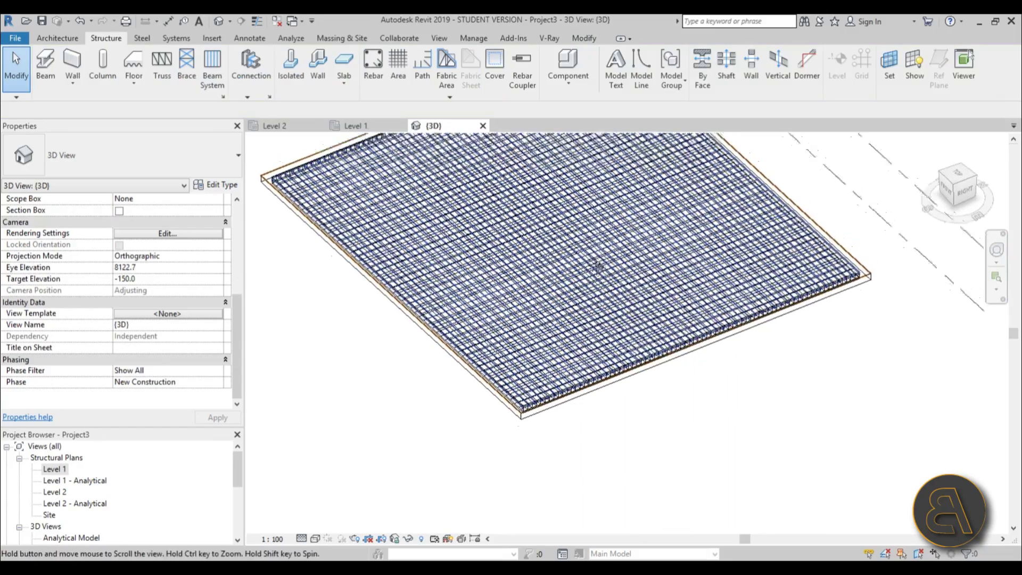
middle_click_drag(597, 267, 593, 276)
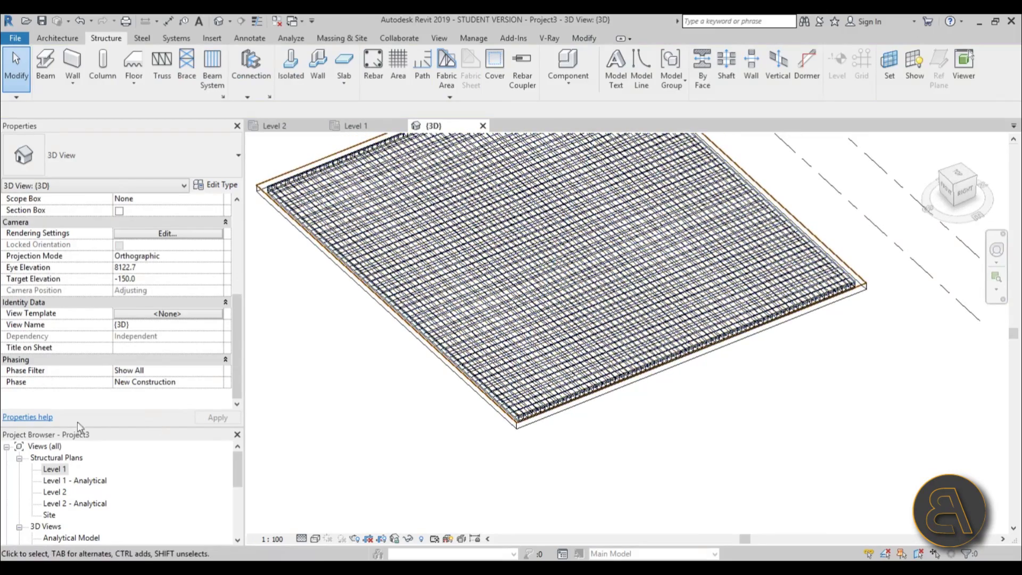
In the Level 1 plan, draw a horizontal section across the lower half of the slab and open its section view
double_click(56, 470)
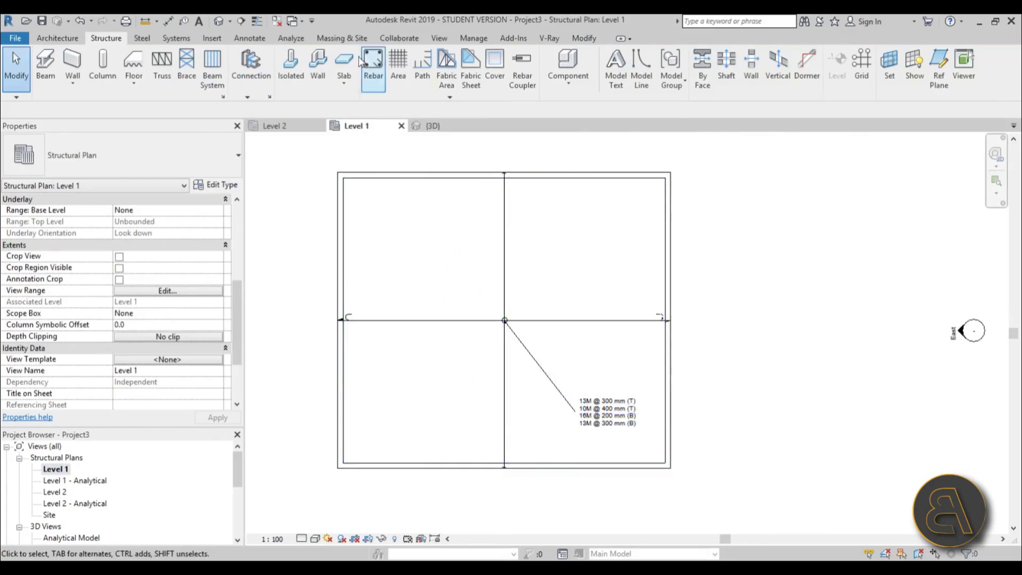
left_click(241, 21)
left_click(314, 384)
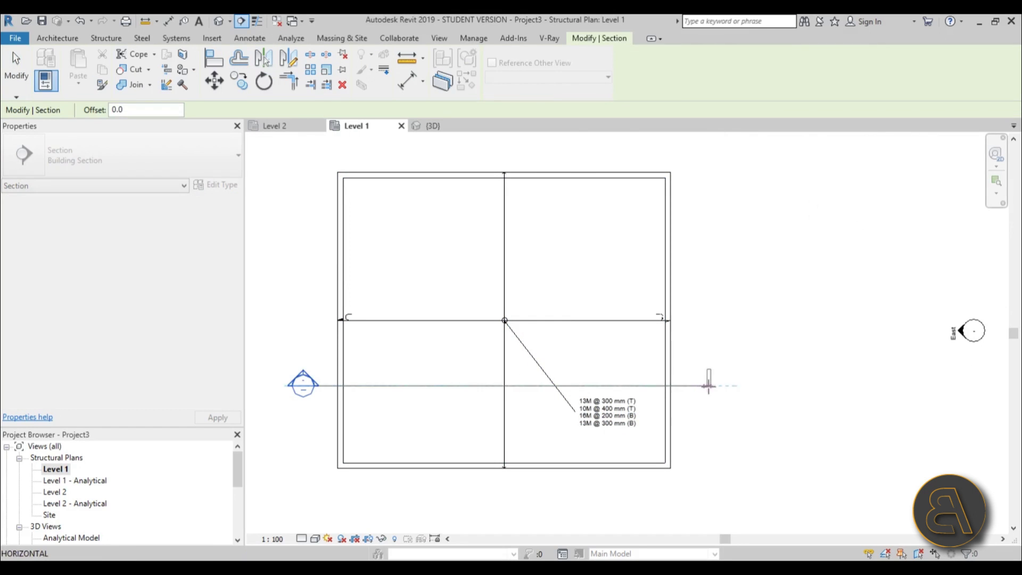
left_click(717, 385)
key("Escape")
double_click(304, 381)
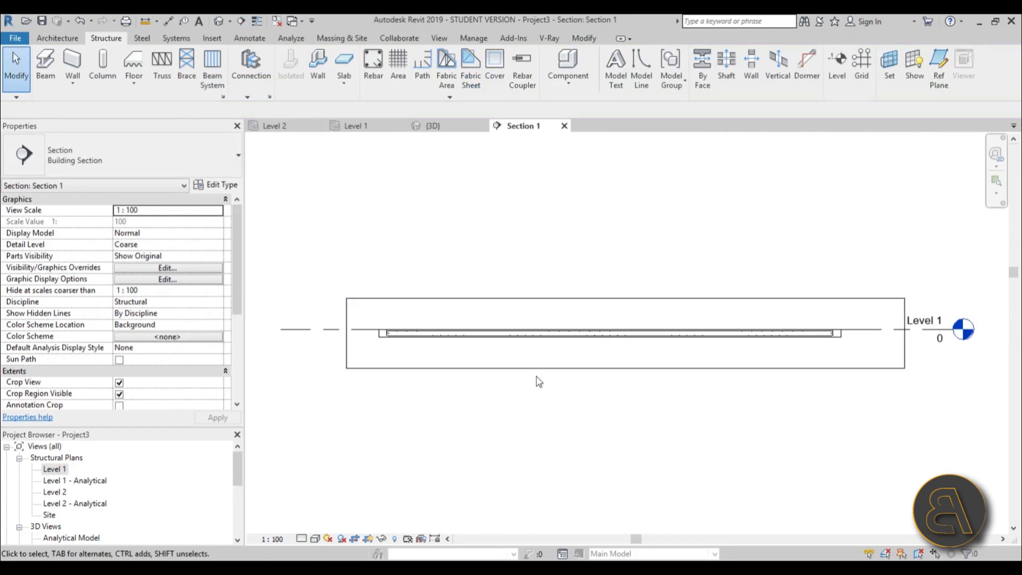
Examine the top and bottom bars and the hooks at both ends of the slab in the section view
scroll(396, 344, "up", 3)
scroll(325, 287, "up", 4)
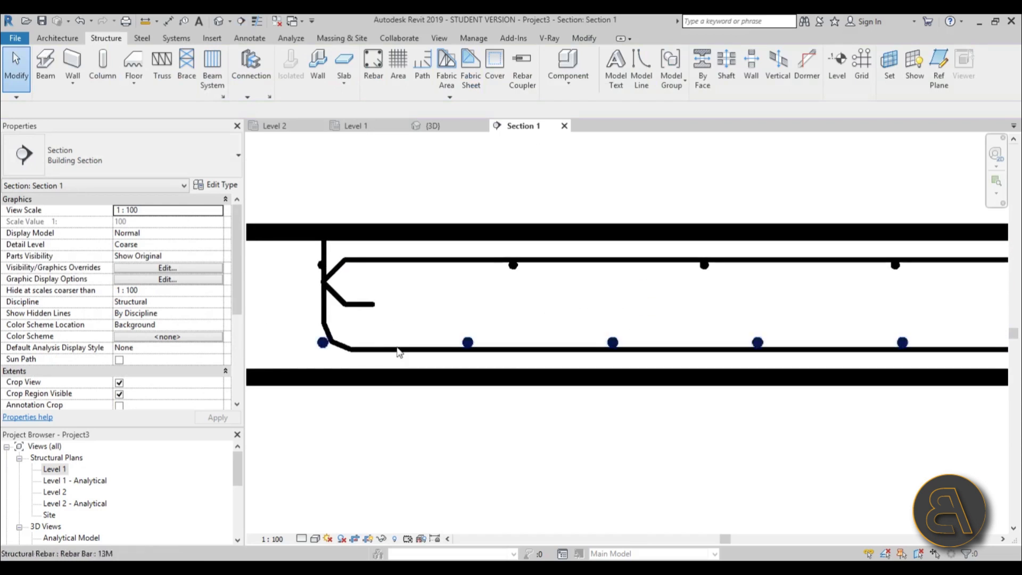
scroll(297, 271, "down", 6)
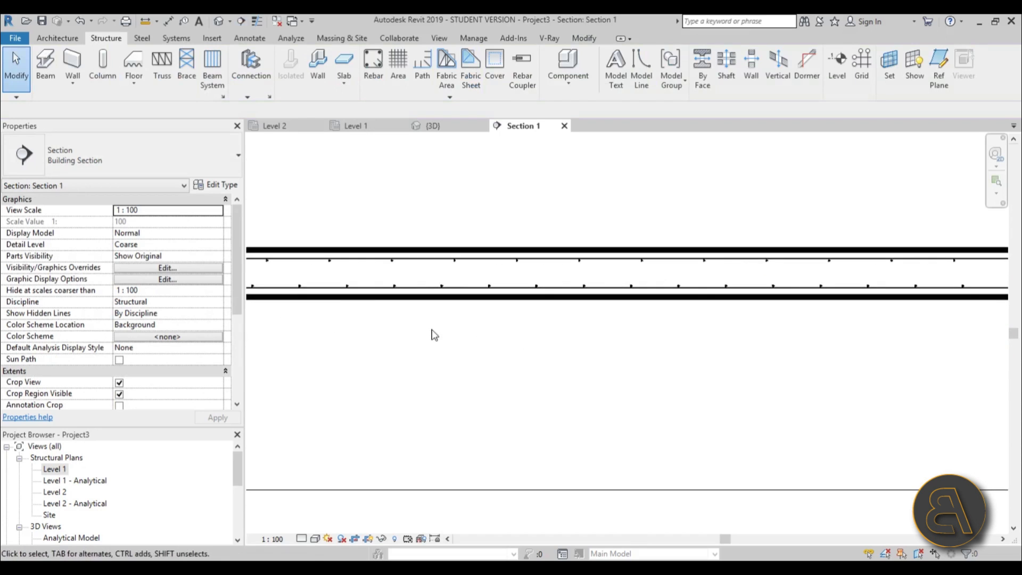
scroll(554, 339, "down", 2)
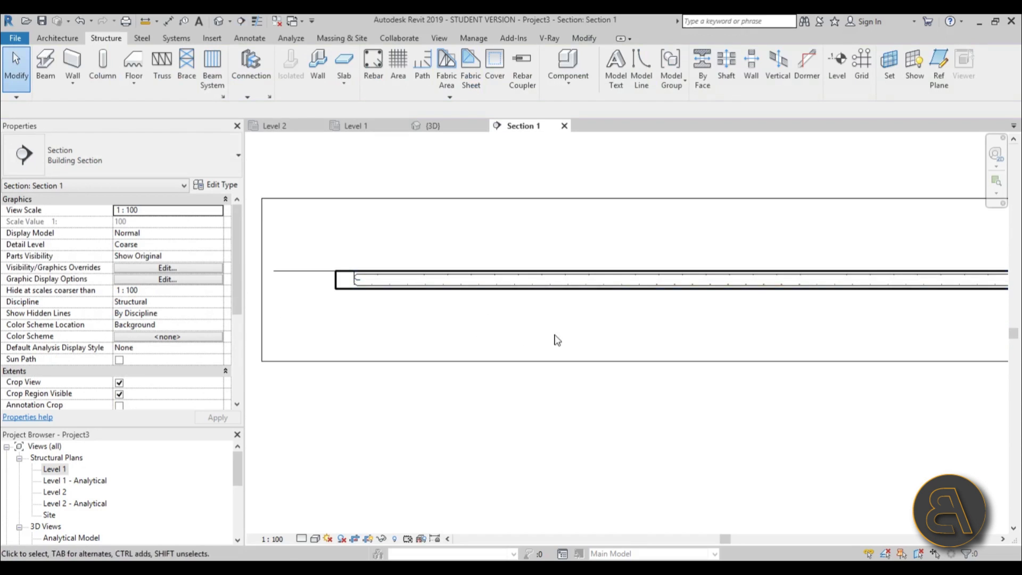
middle_click_drag(555, 340, 777, 338)
scroll(826, 285, "up", 5)
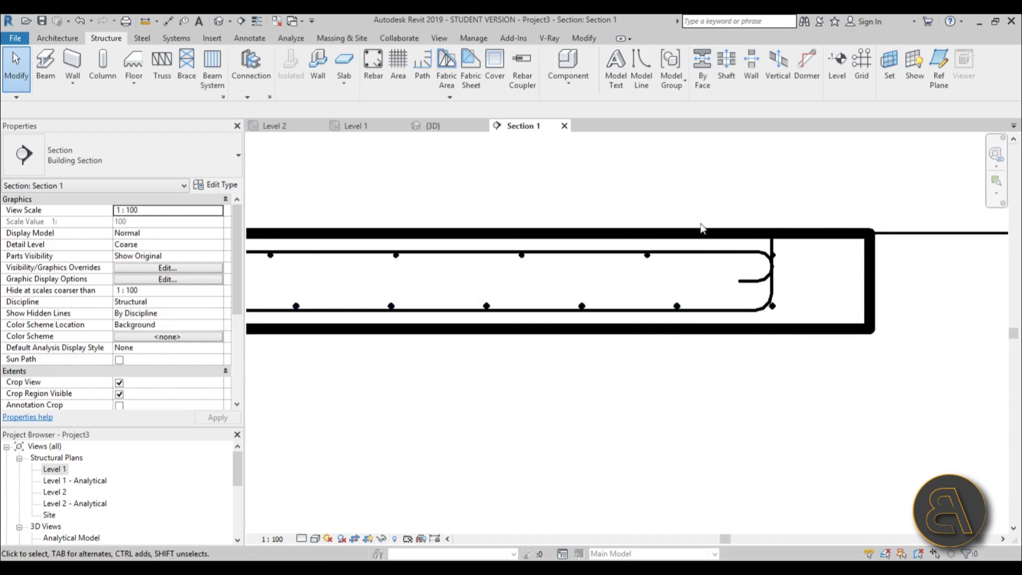
scroll(700, 229, "down", 4)
scroll(590, 322, "up", 1)
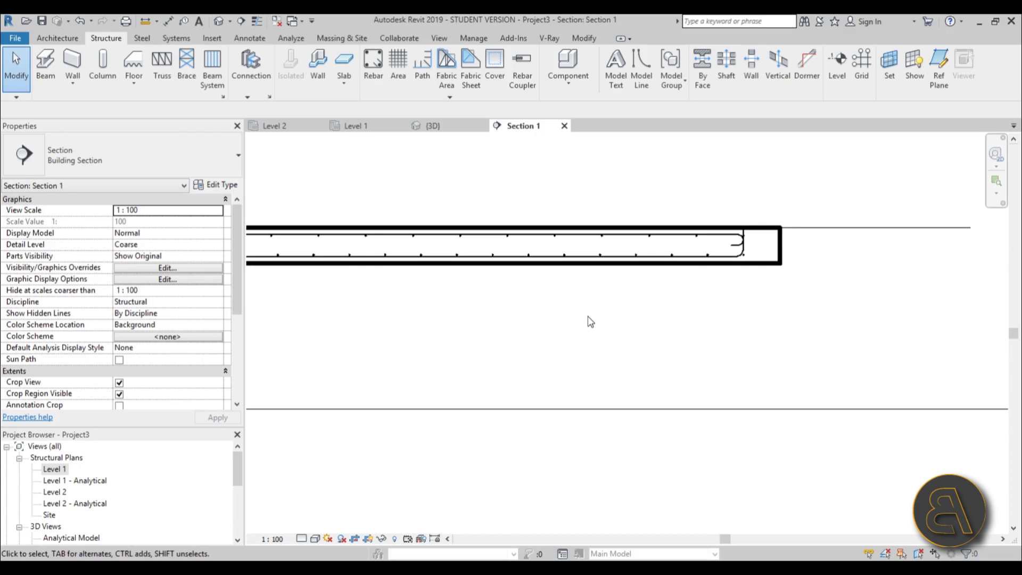
Return to the Level 1 structural plan and set its visual style to Wireframe
double_click(54, 469)
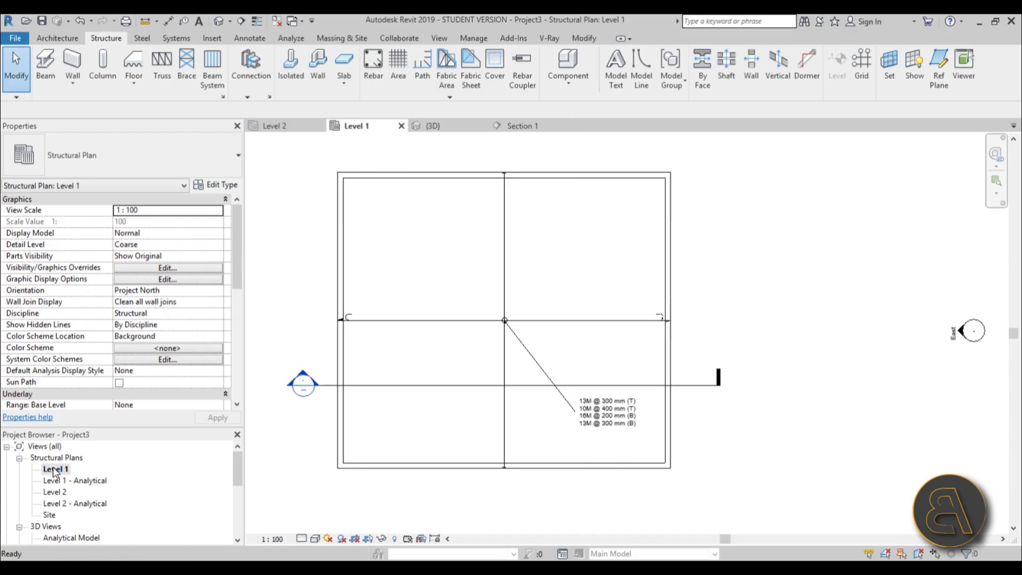
scroll(426, 458, "up", 2)
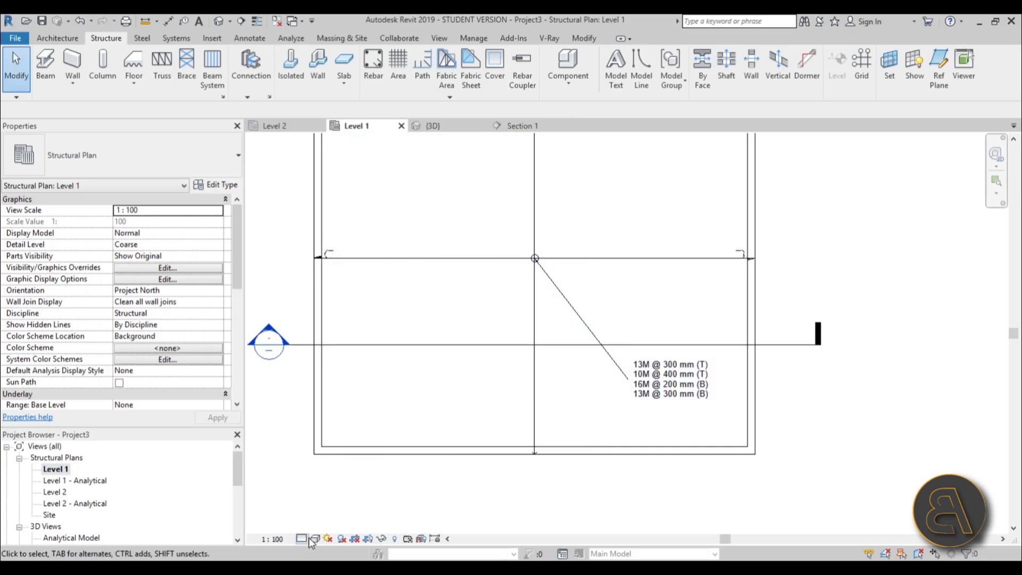
left_click(315, 539)
left_click(343, 461)
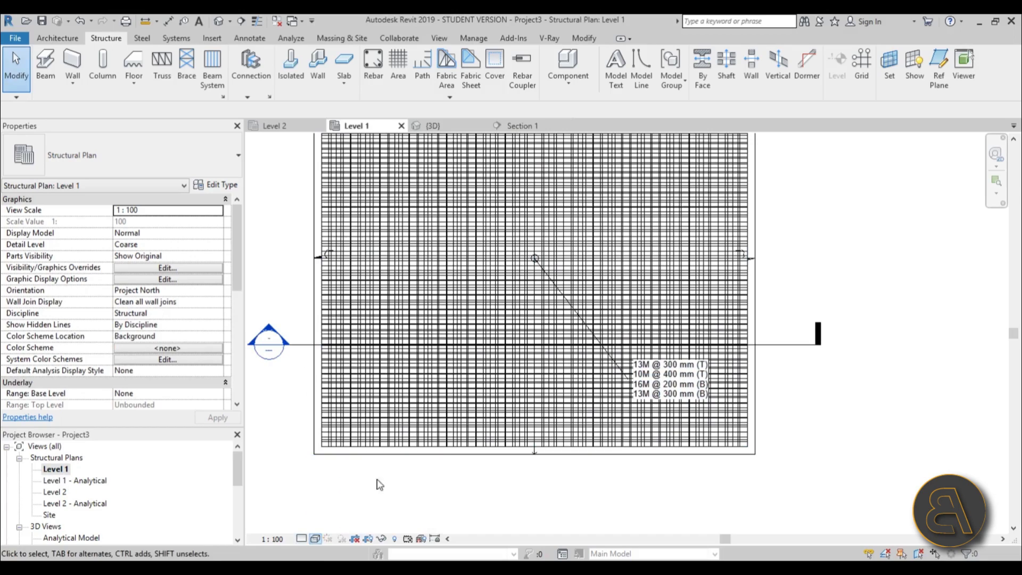
Read the area reinforcement tag, move it slightly closer to the slab's vertical centre line, and deselect it
scroll(642, 337, "up", 4)
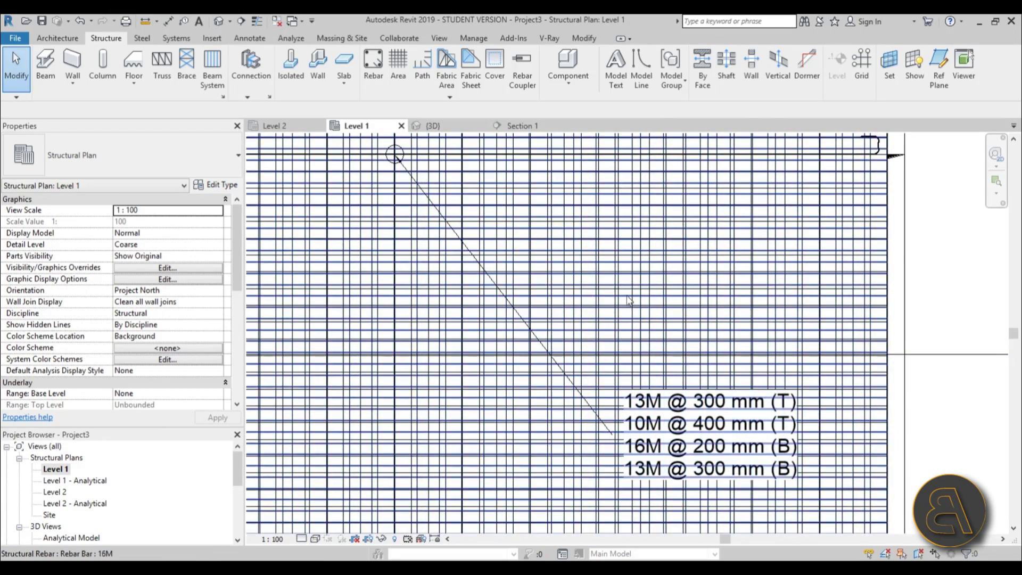
scroll(639, 346, "up", 3)
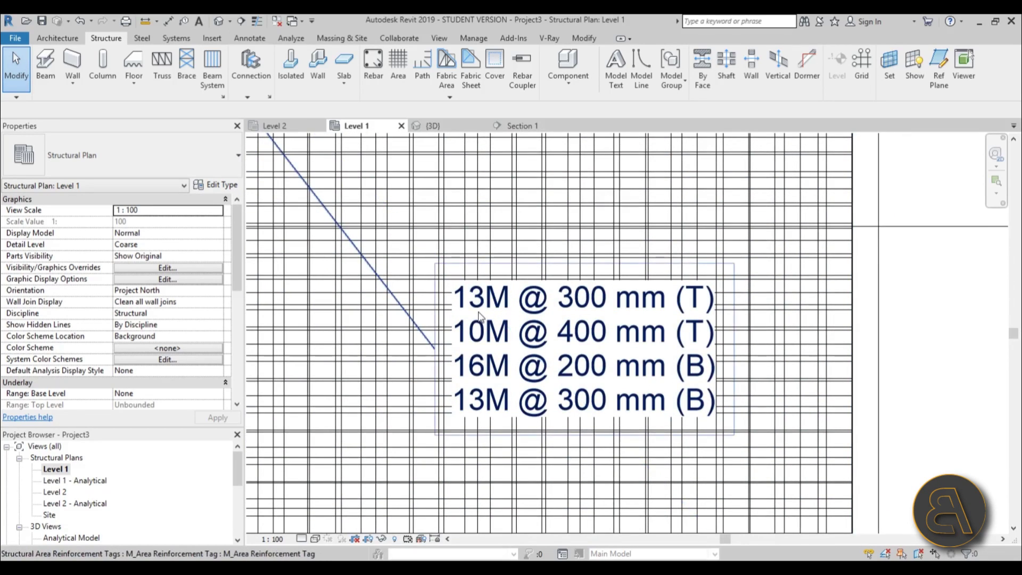
scroll(594, 351, "down", 2)
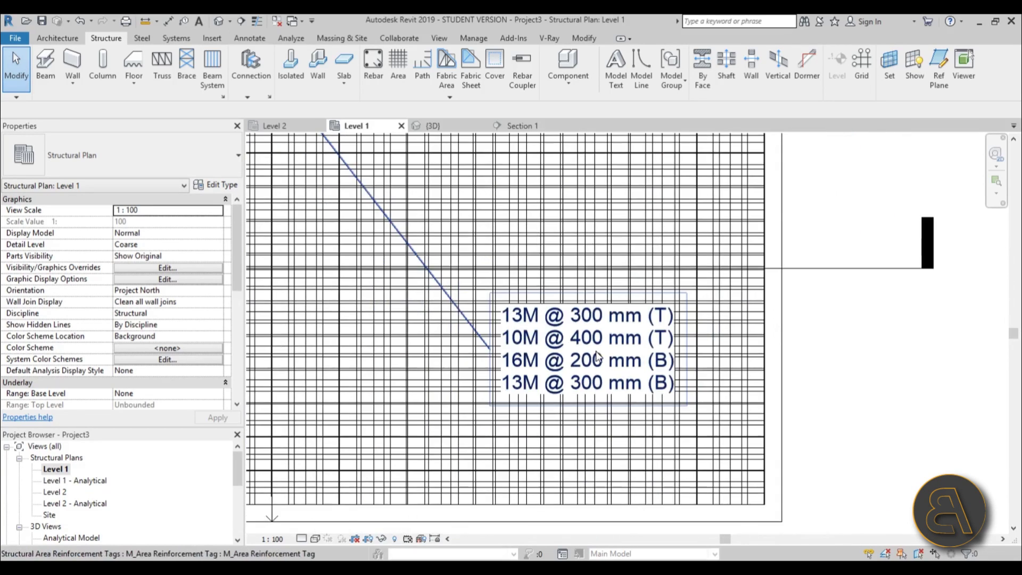
scroll(585, 362, "up", 2)
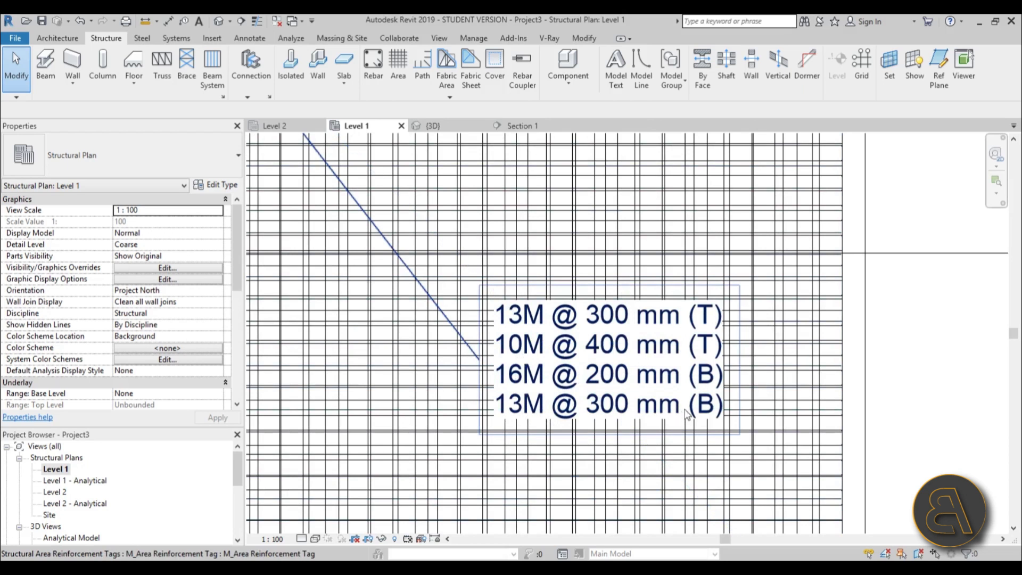
scroll(713, 412, "down", 5)
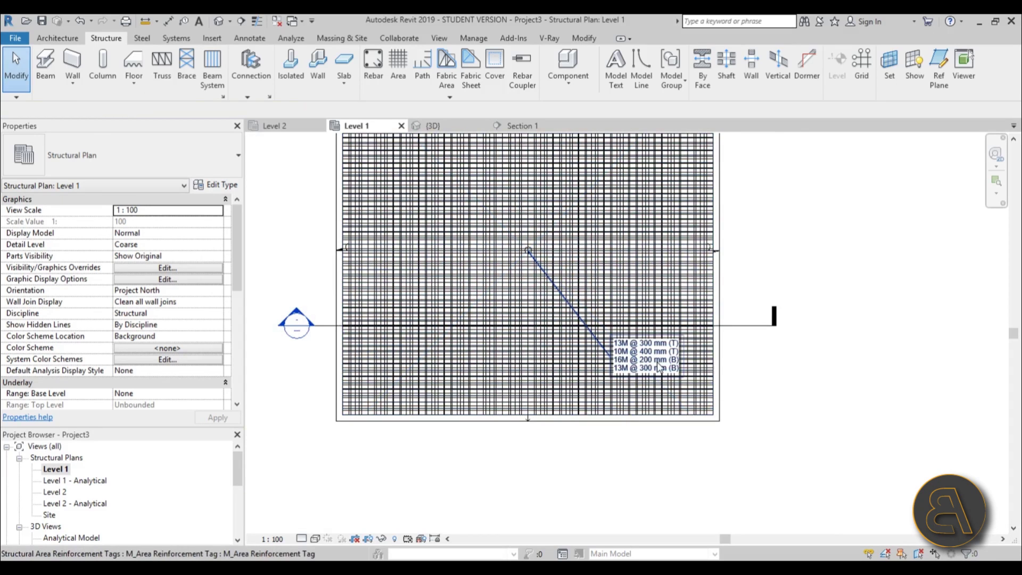
left_click_drag(659, 367, 623, 381)
left_click_drag(639, 367, 639, 367)
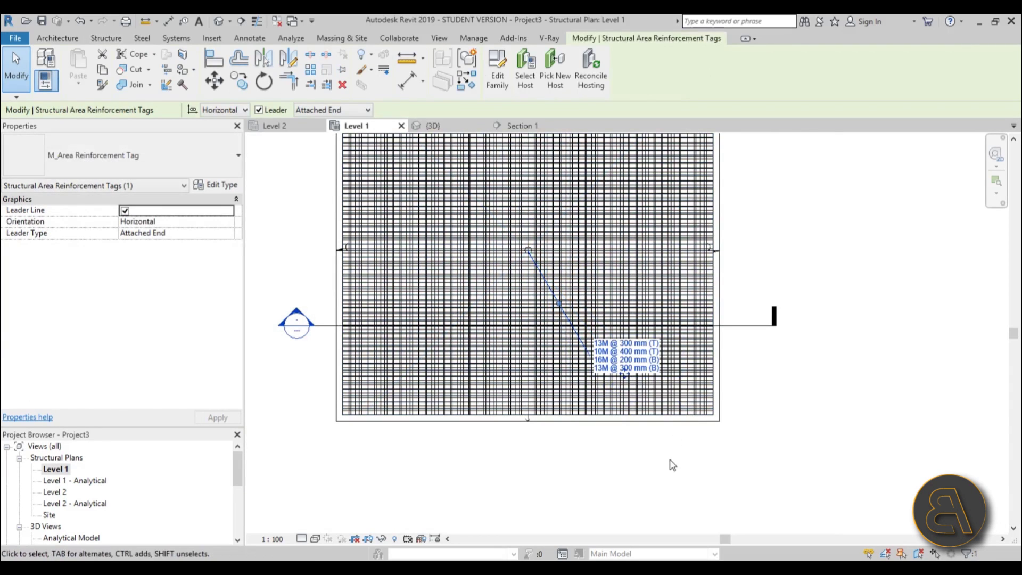
left_click(668, 463)
scroll(623, 469, "down", 2)
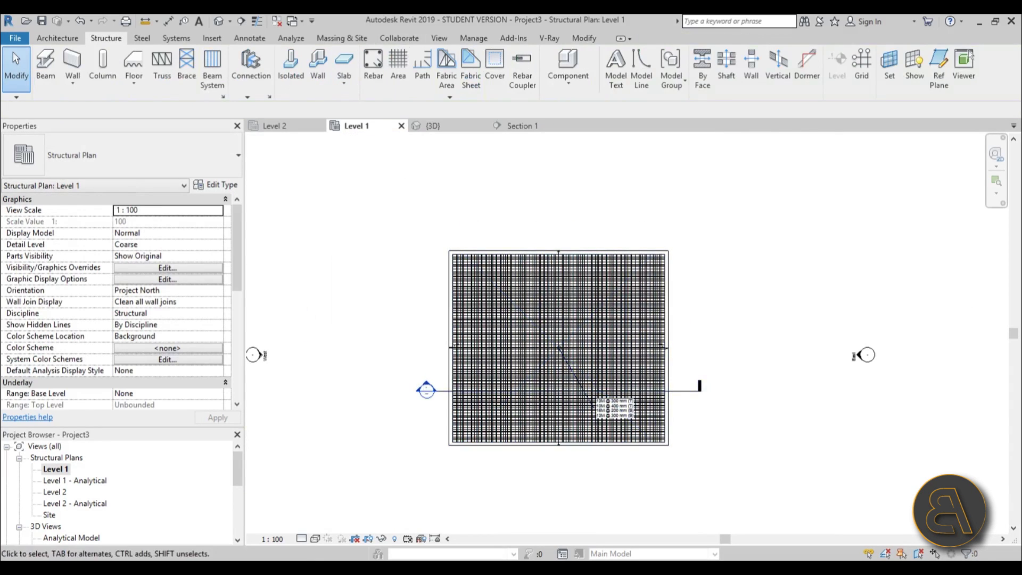
Delete the whole structural area reinforcement from the slab in the 3D view
left_click(217, 23)
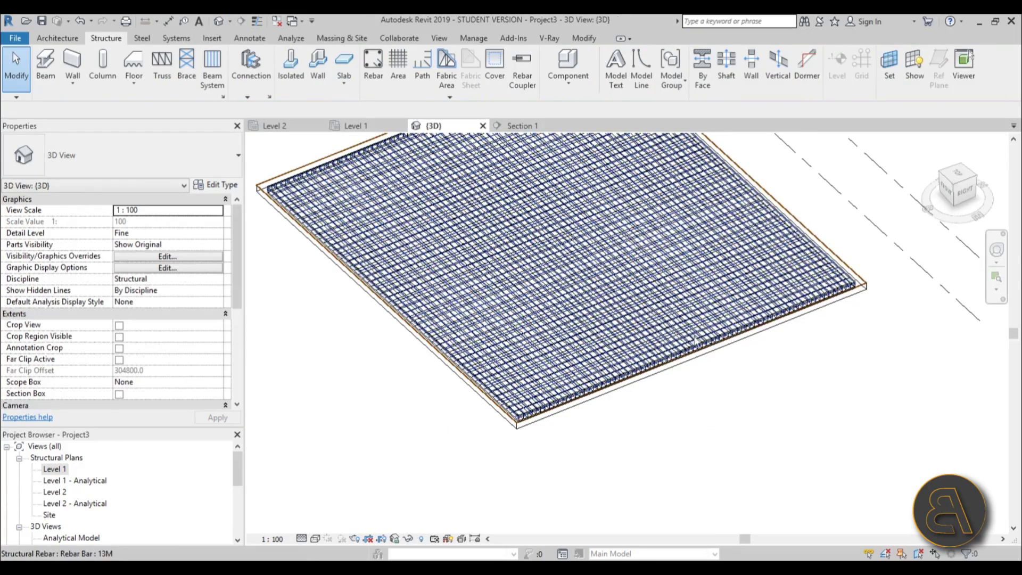
scroll(759, 313, "up", 1)
left_click(715, 345)
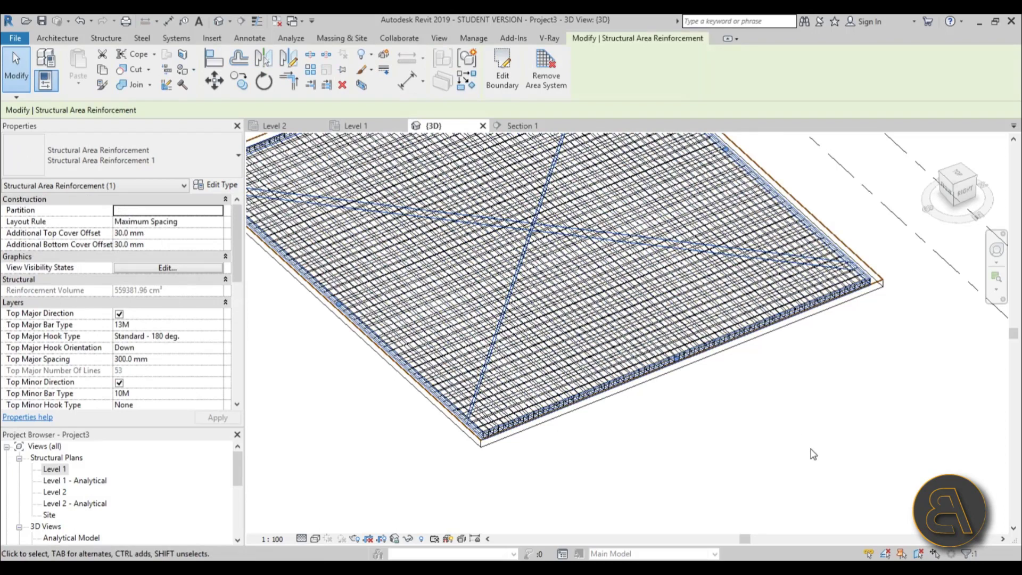
key("Delete")
scroll(539, 290, "down", 3)
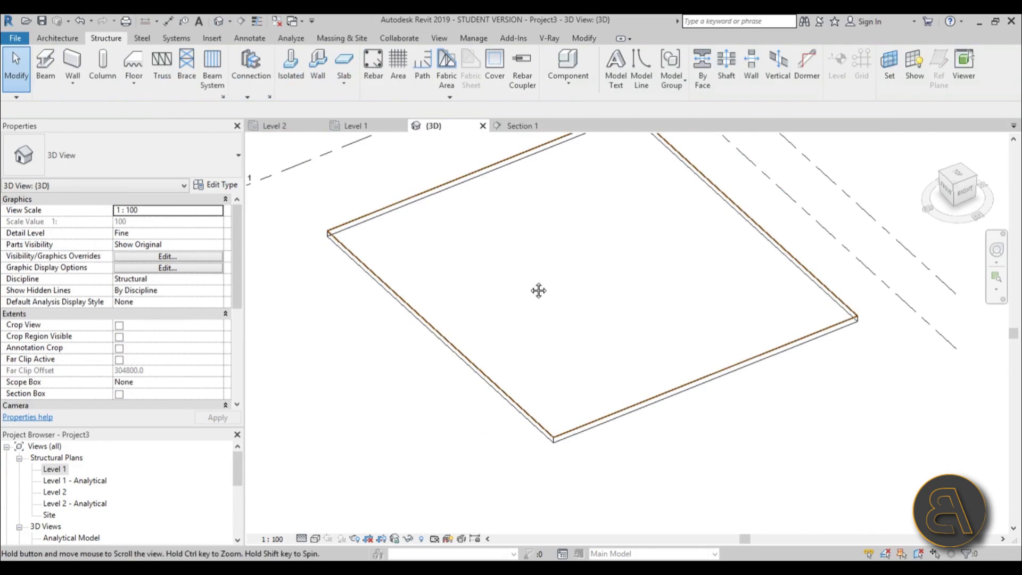
Start a structural path reinforcement on the floor slab and pick its two adjacent front edges as the path
scroll(502, 326, "up", 2)
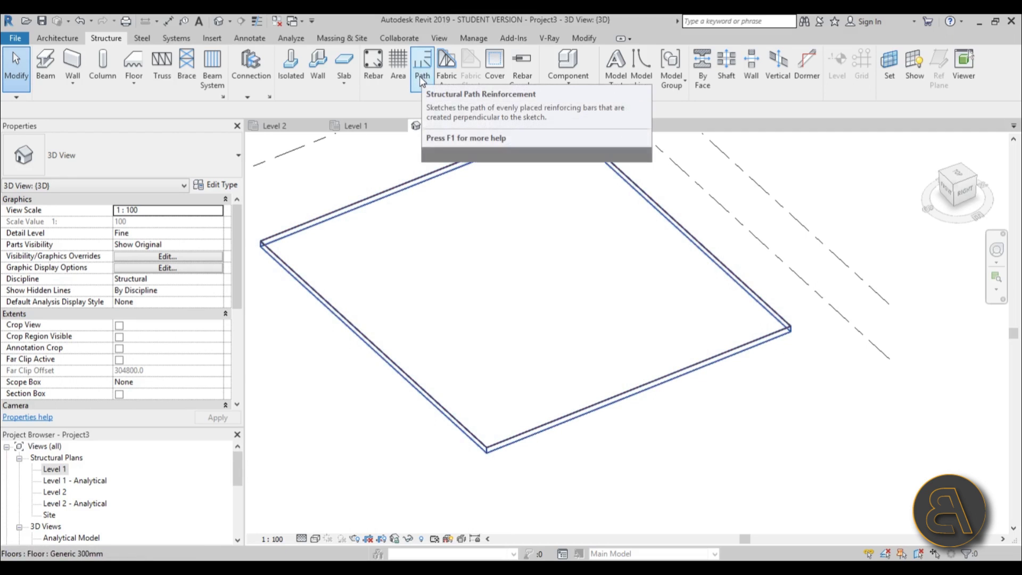
left_click(422, 80)
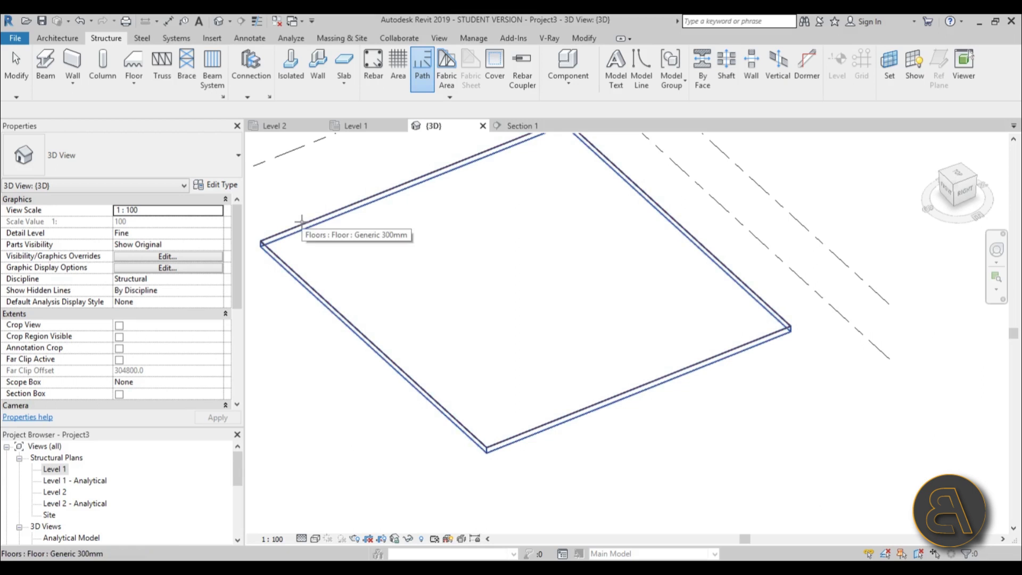
left_click(364, 341)
left_click(536, 325)
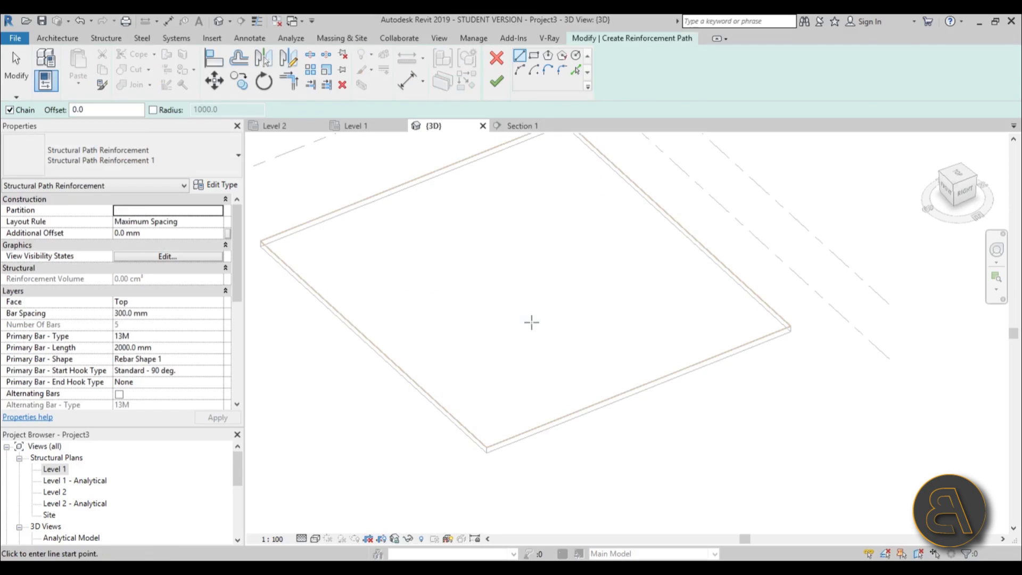
scroll(502, 212, "down", 3)
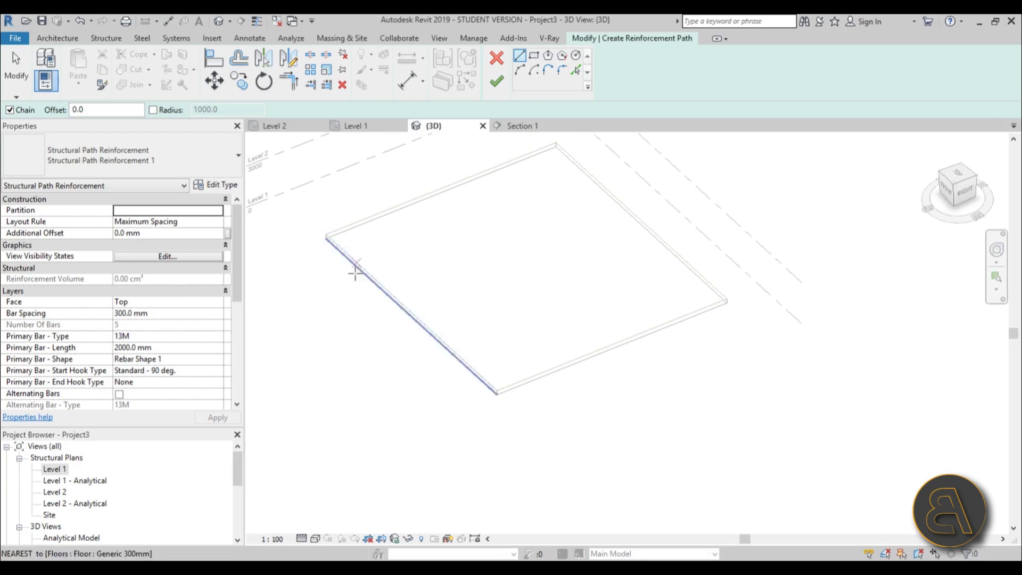
left_click(576, 70)
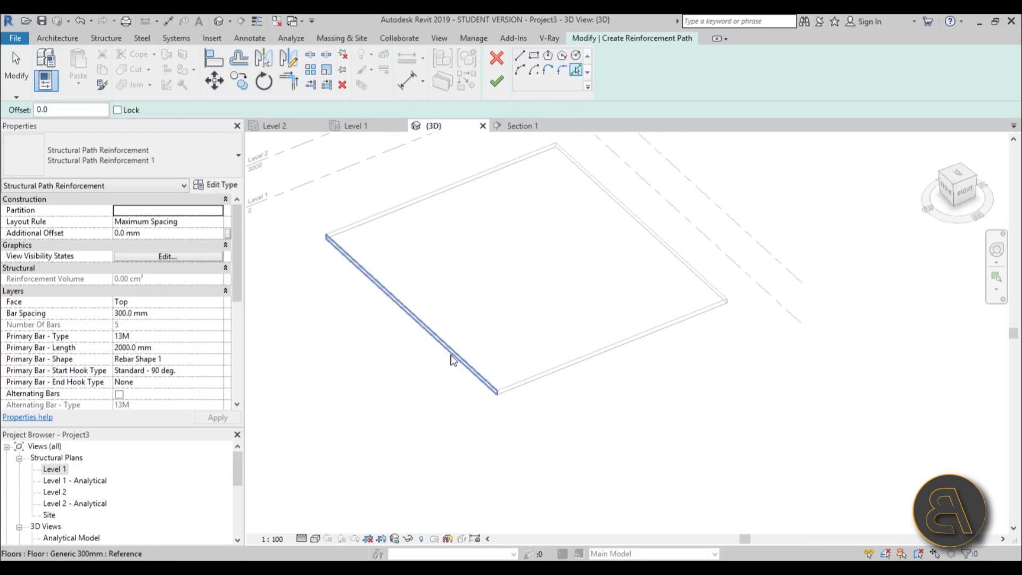
left_click(452, 354)
left_click(538, 376)
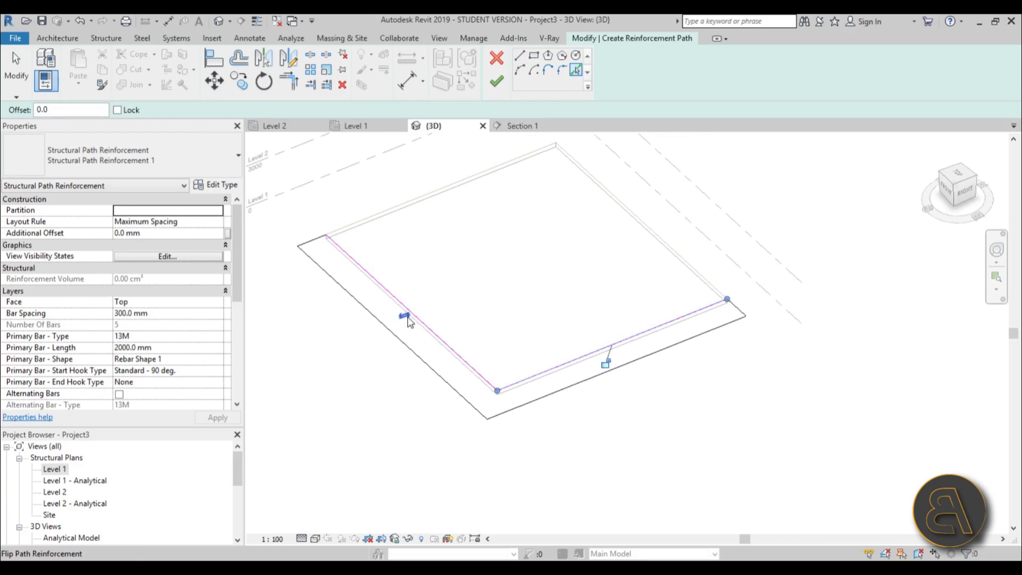
Flip the path reinforcement so its bars extend inward over the slab
left_click(404, 318)
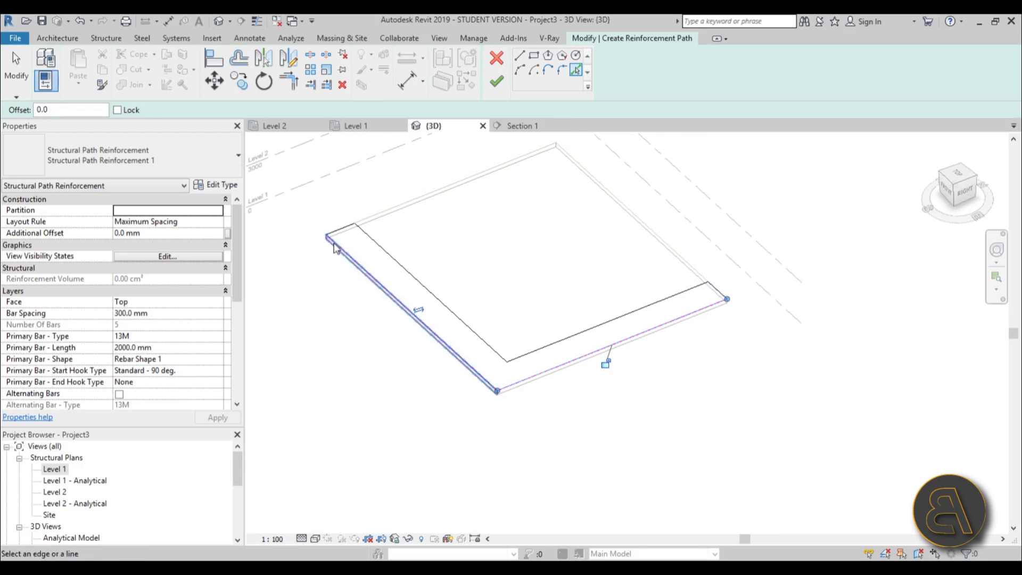
scroll(487, 200, "up", 2)
middle_click_drag(487, 200, 409, 259)
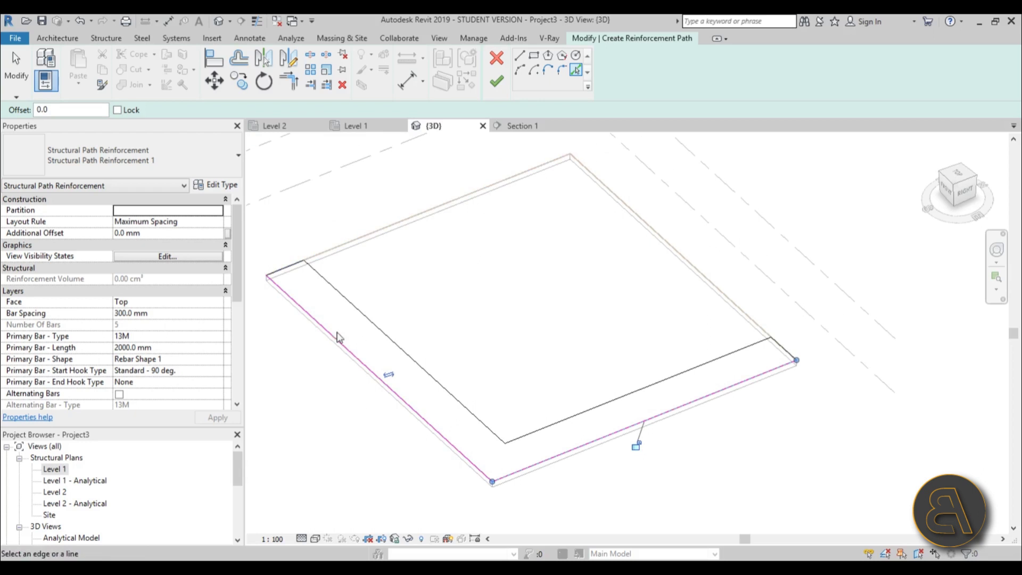
Finish the path reinforcement sketch along the slab's two front edges
left_click(497, 81)
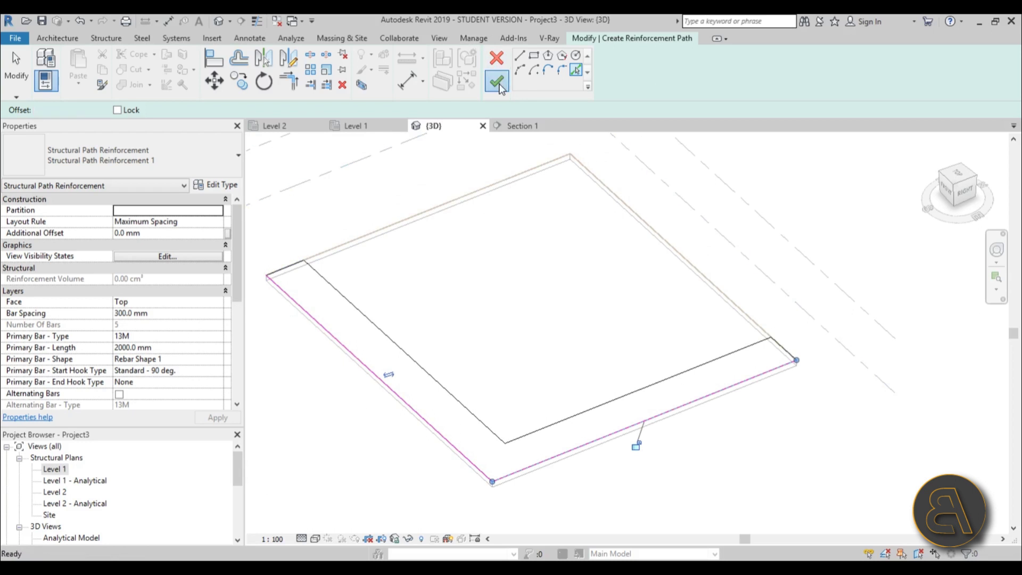
key("z")
key("f")
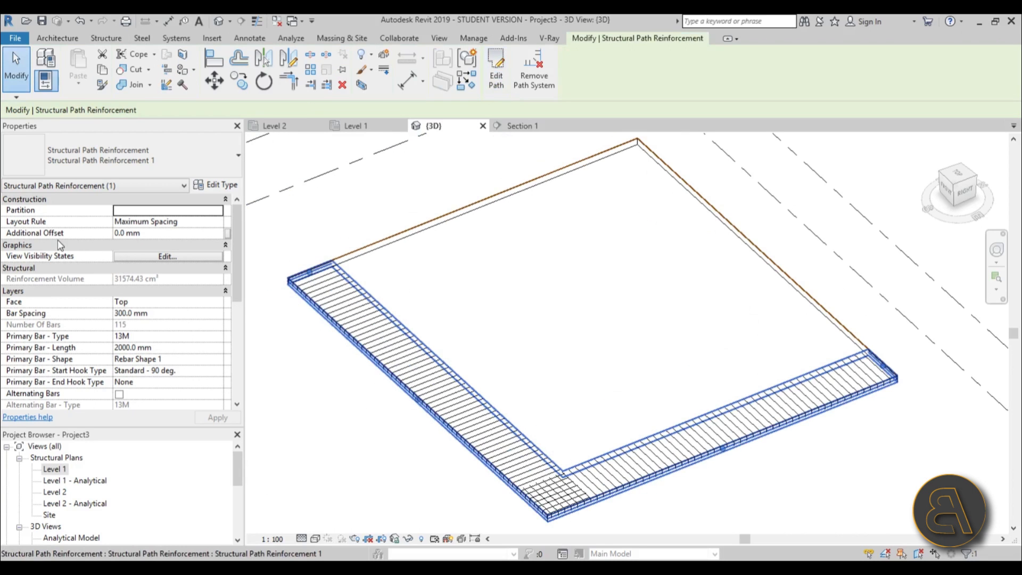
Set the path reinforcement's additional offset to 30 mm
left_click(152, 233)
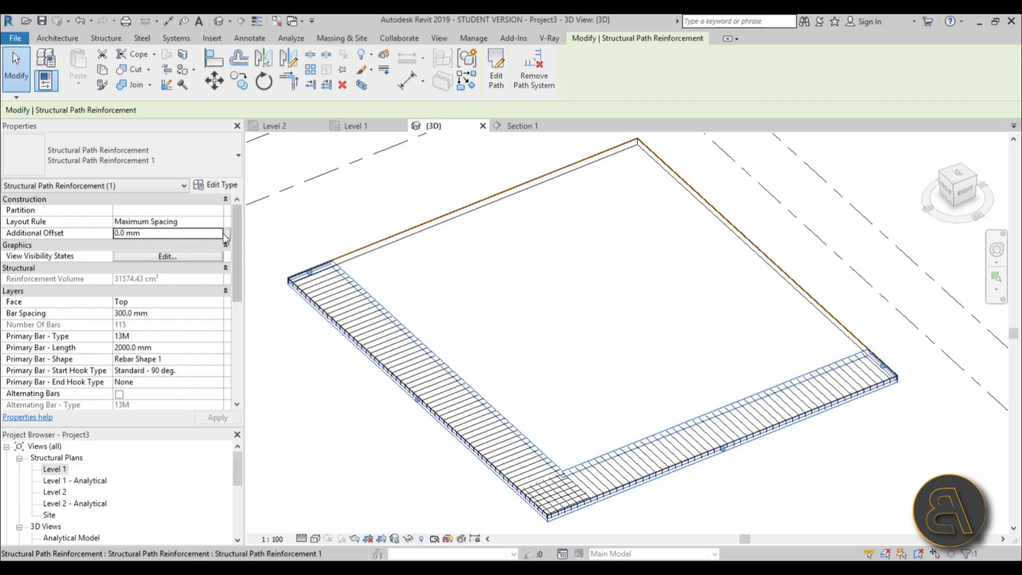
type("30")
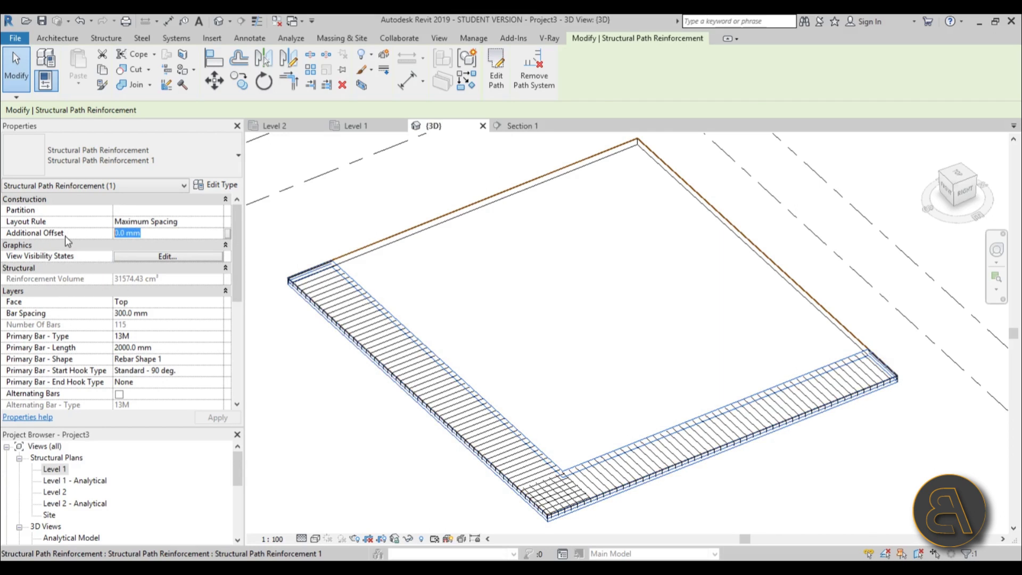
scroll(532, 527, "up", 2)
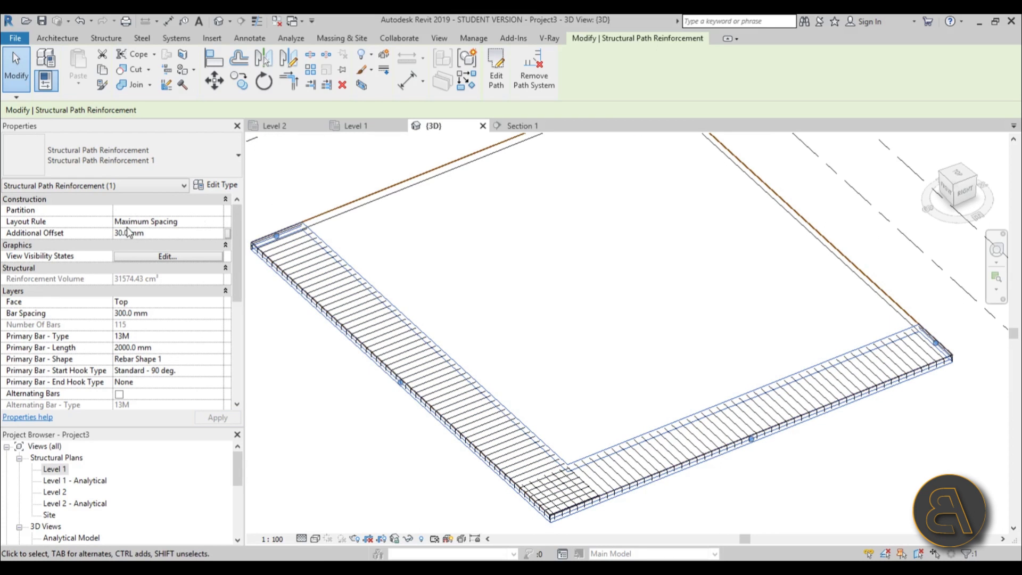
Review the path reinforcement's available layout rules, keeping Maximum Spacing
left_click(155, 222)
left_click(218, 222)
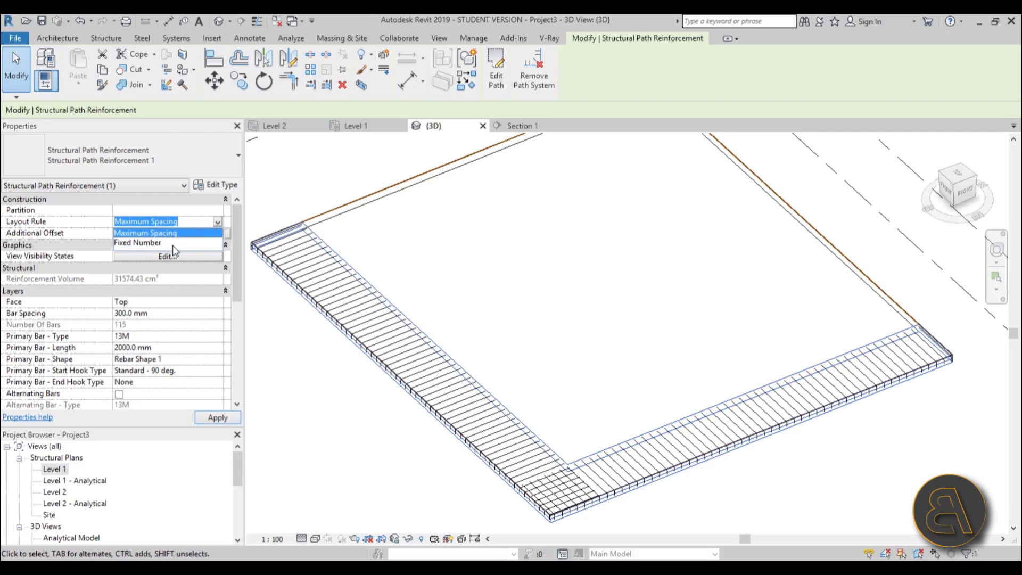
left_click(218, 222)
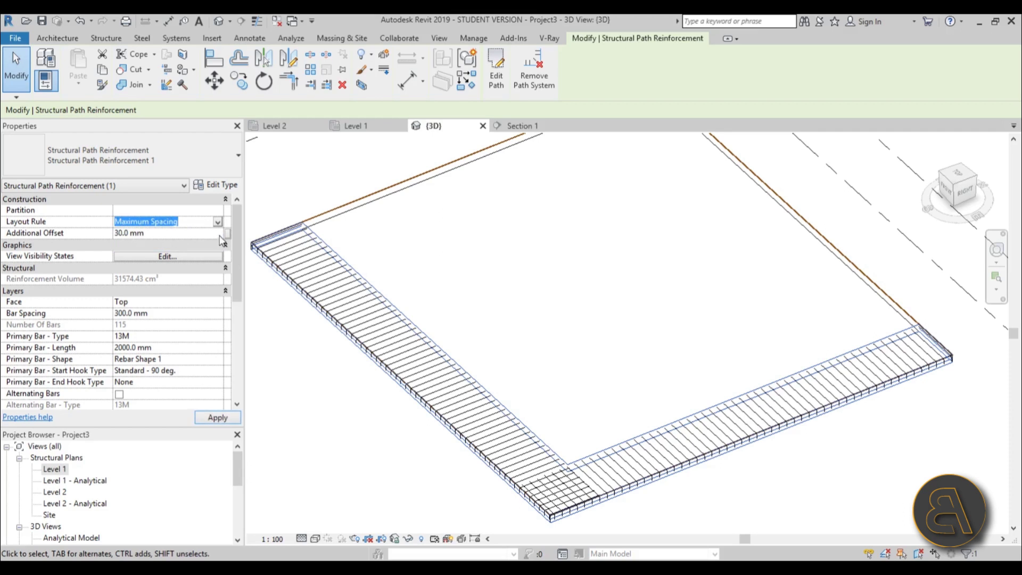
left_click(217, 222)
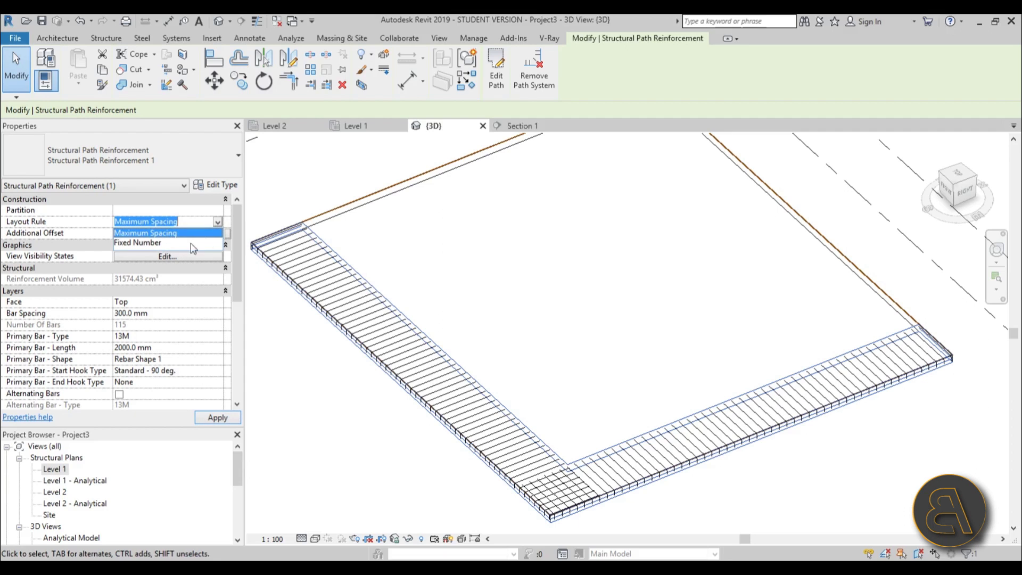
left_click(218, 222)
Inspect the bars at the slab corner and review the path reinforcement's face options, keeping Top
left_click_drag(238, 261, 235, 300)
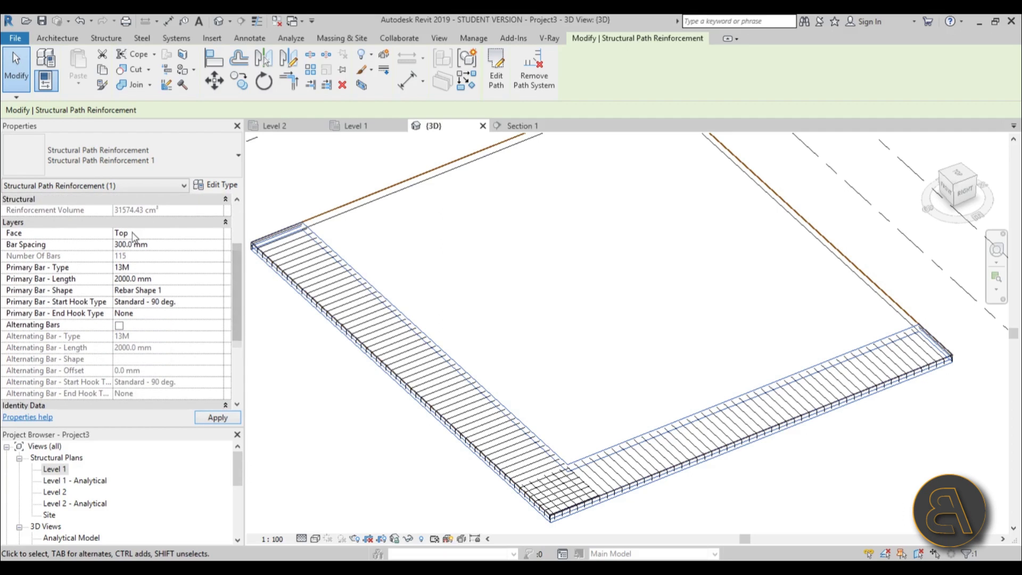
left_click(561, 407)
scroll(566, 421, "up", 4)
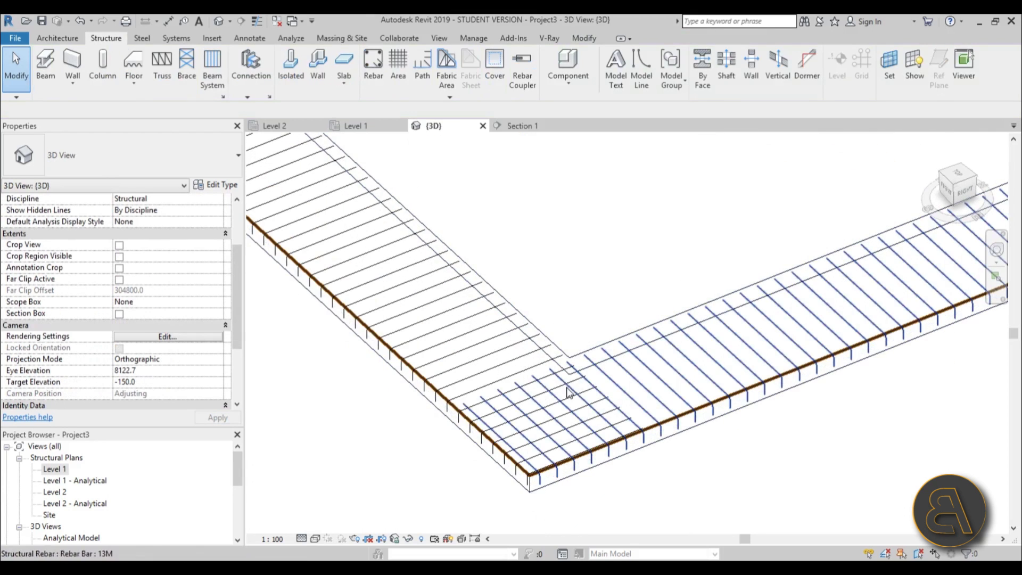
left_click(572, 356)
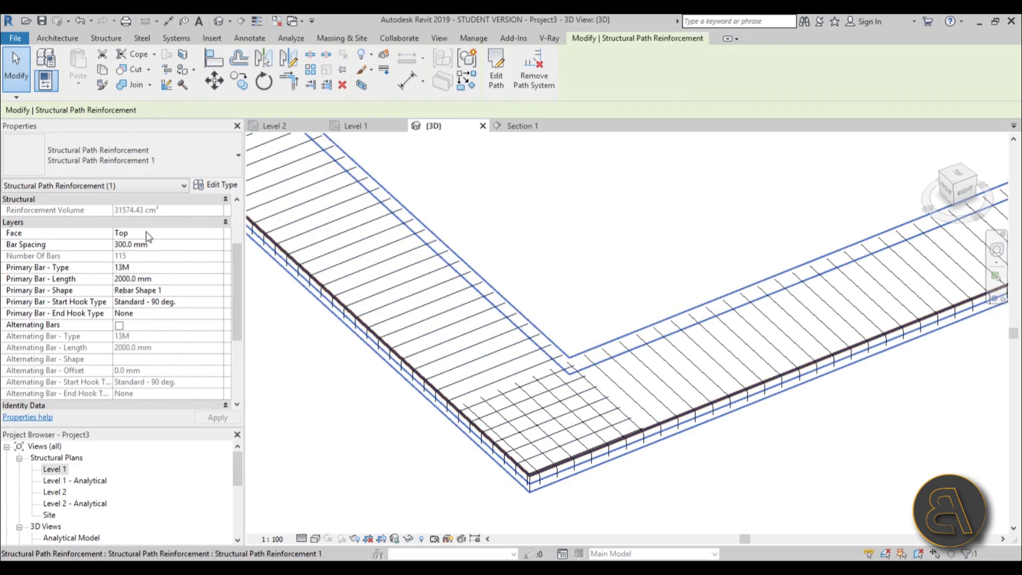
left_click(187, 233)
left_click(218, 233)
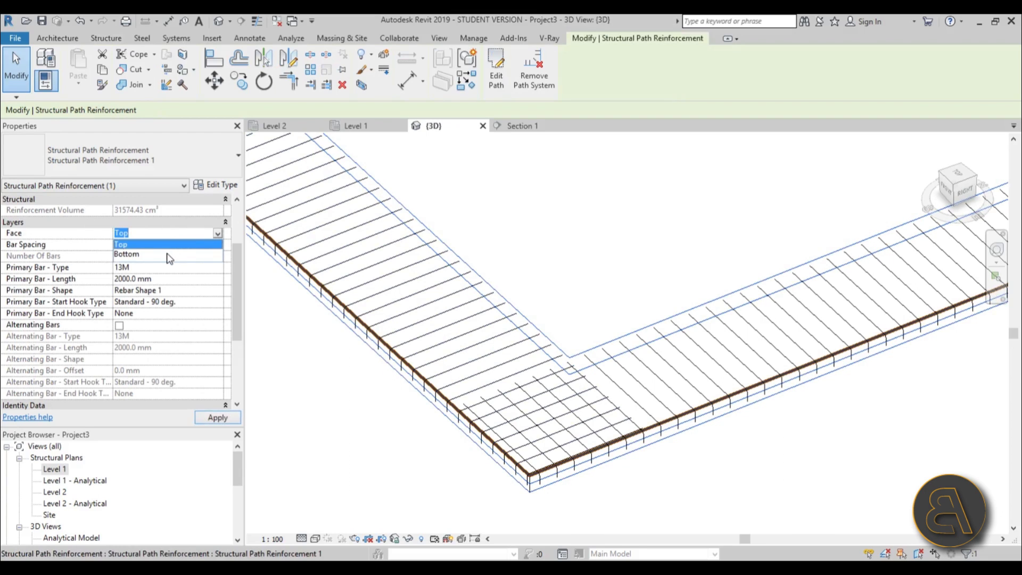
left_click(219, 238)
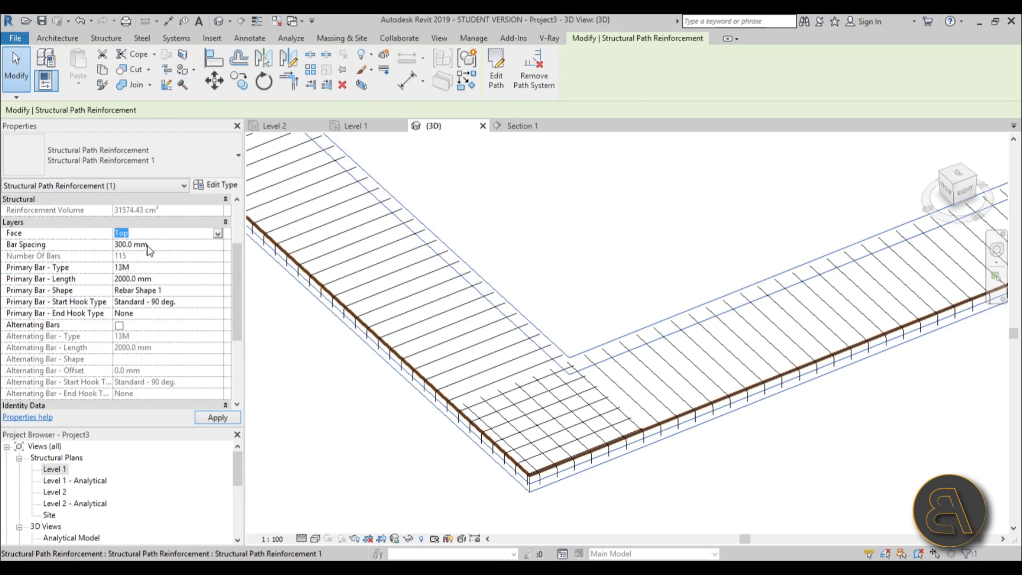
Set the path reinforcement's bar spacing to 200 mm and inspect the overlapping bars at the slab corner
left_click(116, 245)
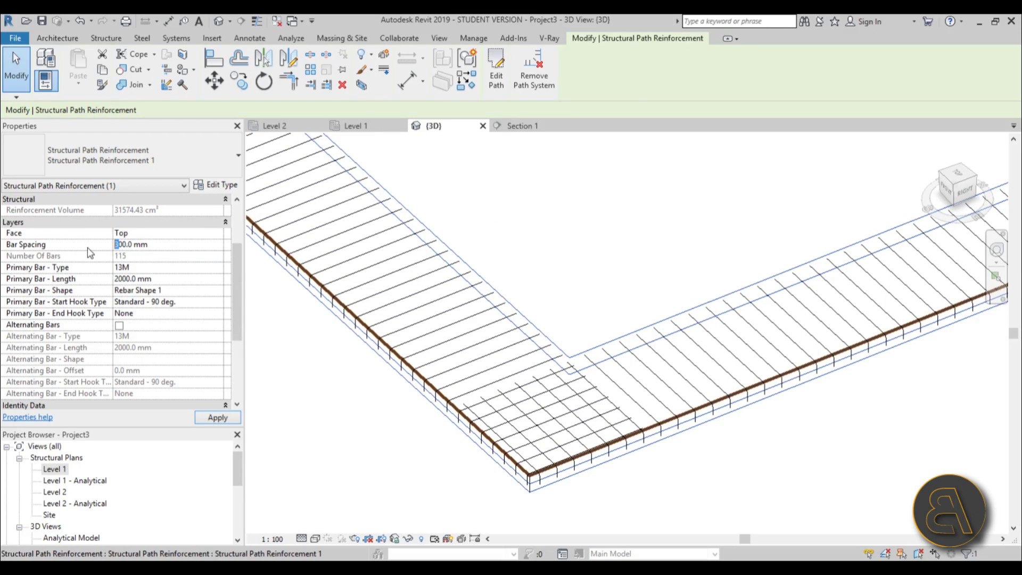
type("2")
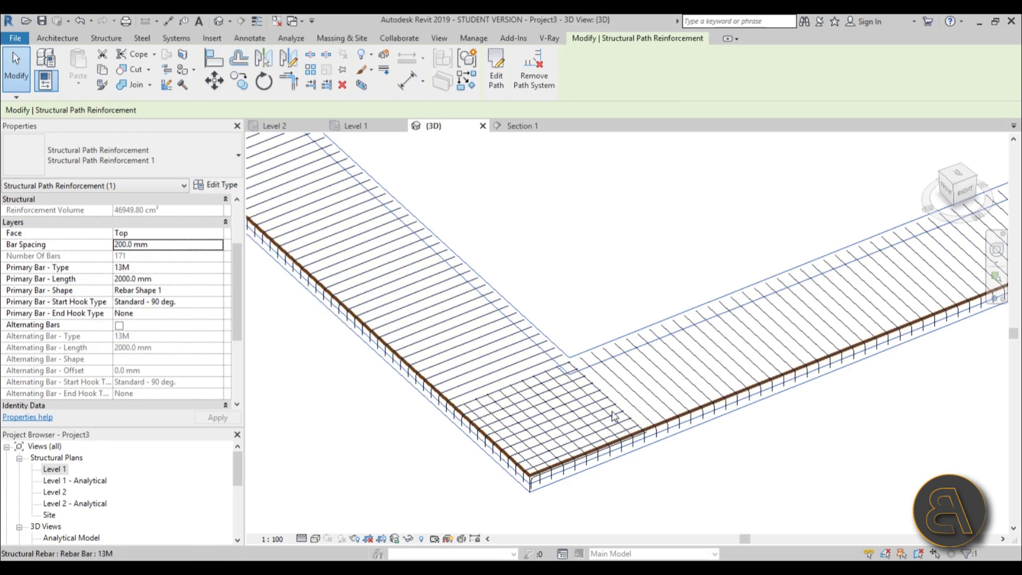
scroll(618, 421, "up", 2)
scroll(616, 419, "up", 2)
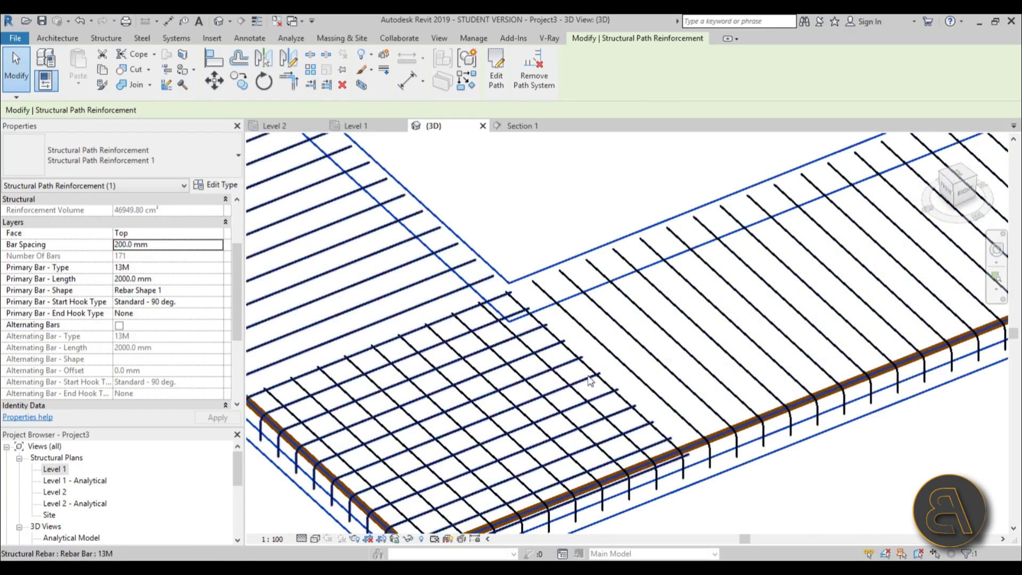
Restore the path reinforcement's bar spacing to 300 mm
left_click(116, 245)
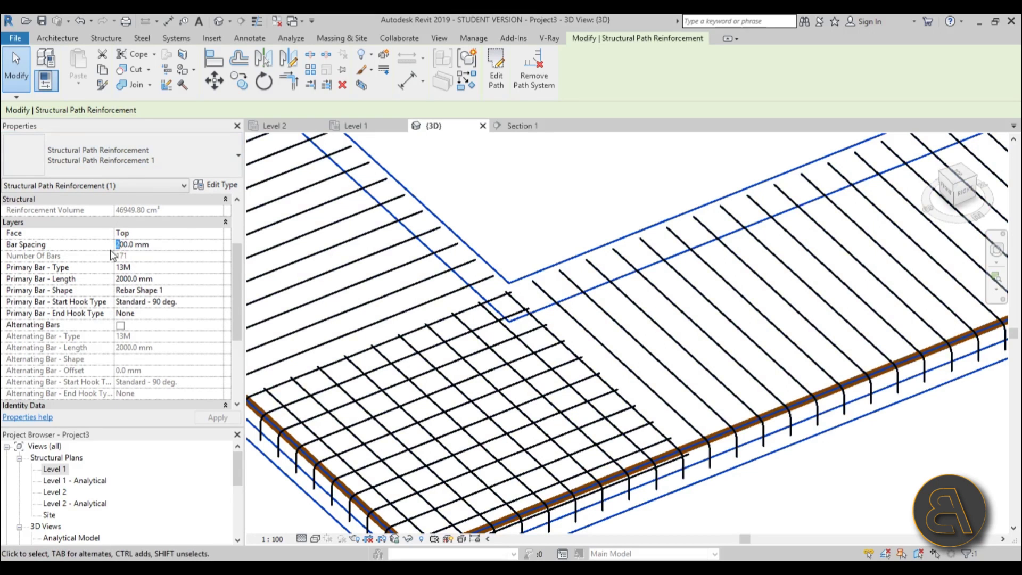
type("3")
key("Return")
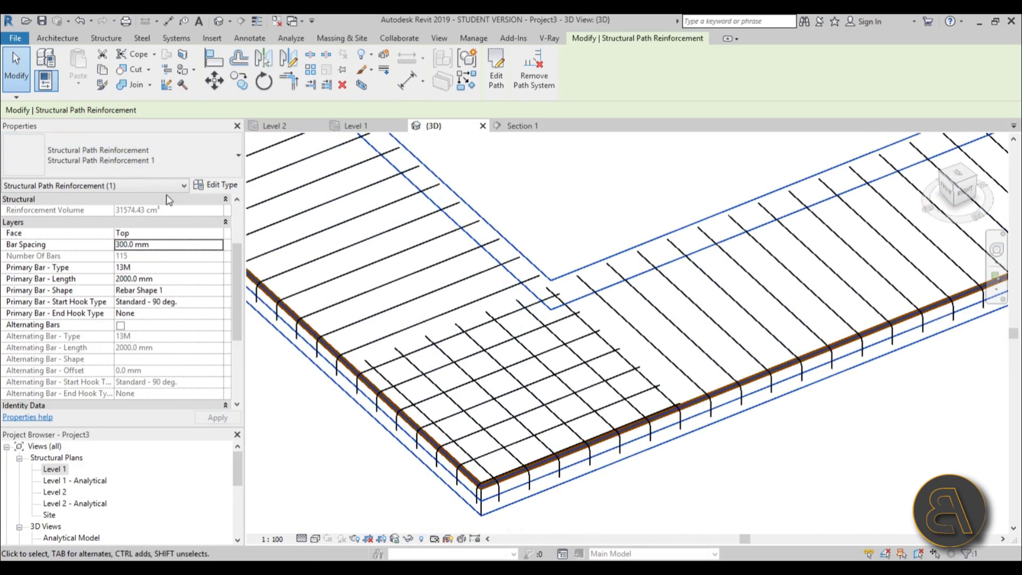
Change the primary bar type to 16M and inspect the bar thickness up close
left_click(217, 268)
left_click(125, 302)
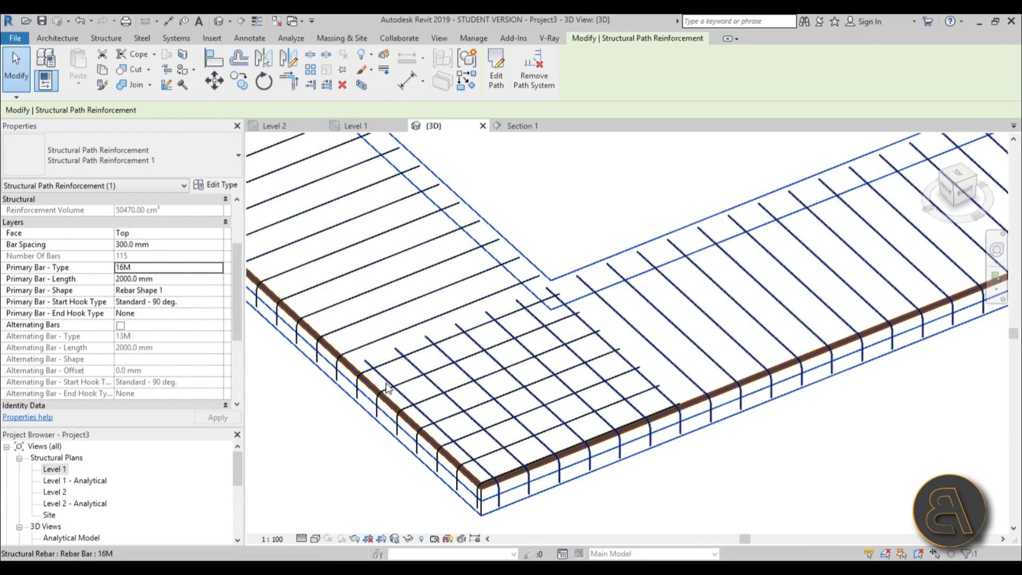
scroll(349, 339, "up", 6)
scroll(349, 340, "up", 3)
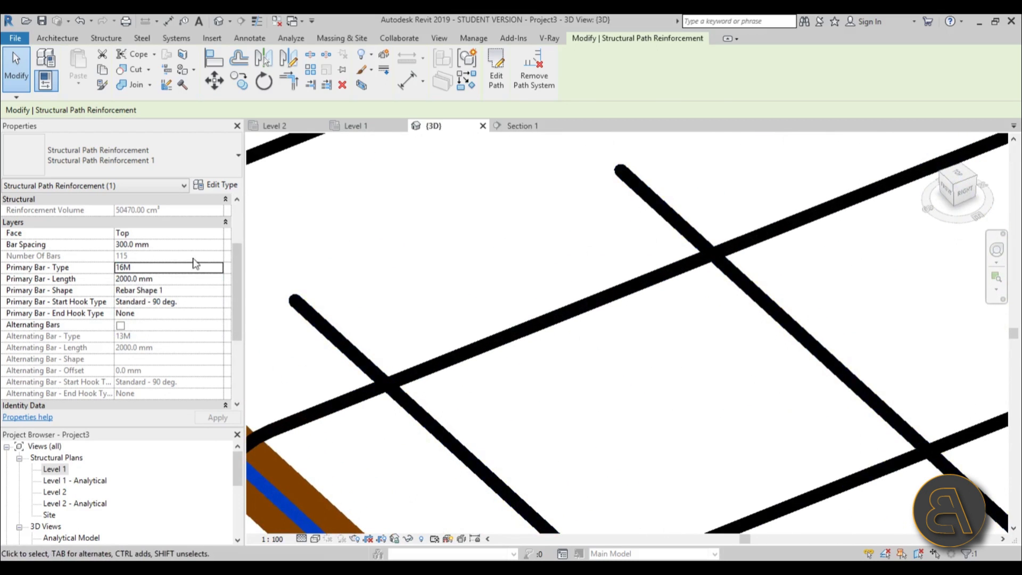
Return the primary bar type to 13M and check the bars around the slab corner
left_click(220, 268)
left_click(125, 290)
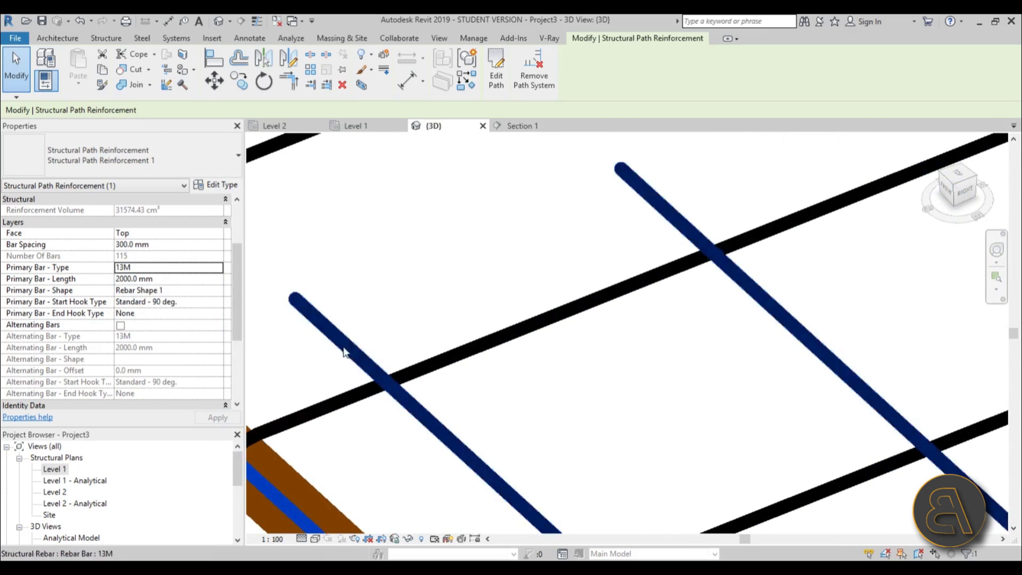
scroll(397, 325, "down", 5)
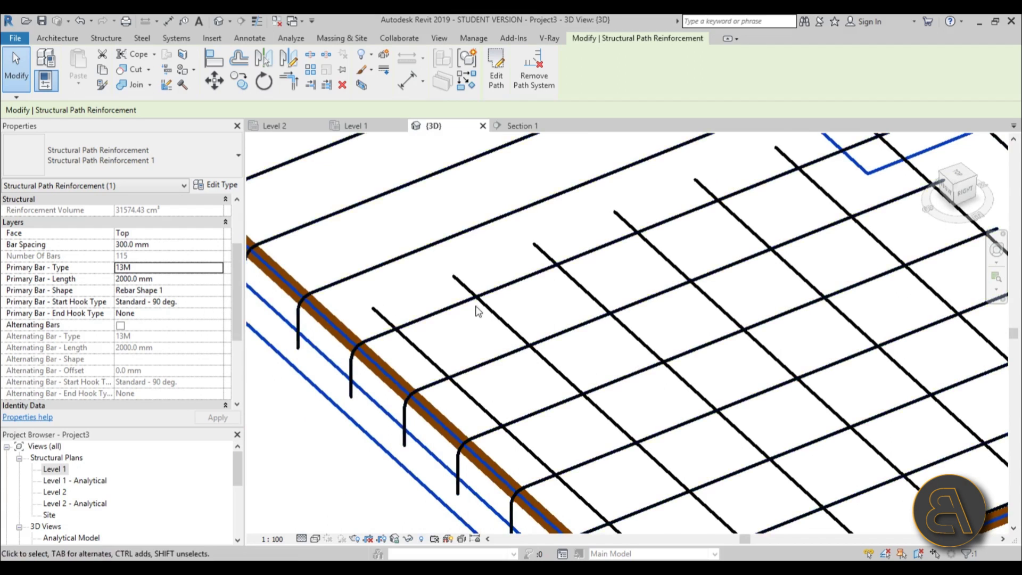
scroll(477, 312, "down", 6)
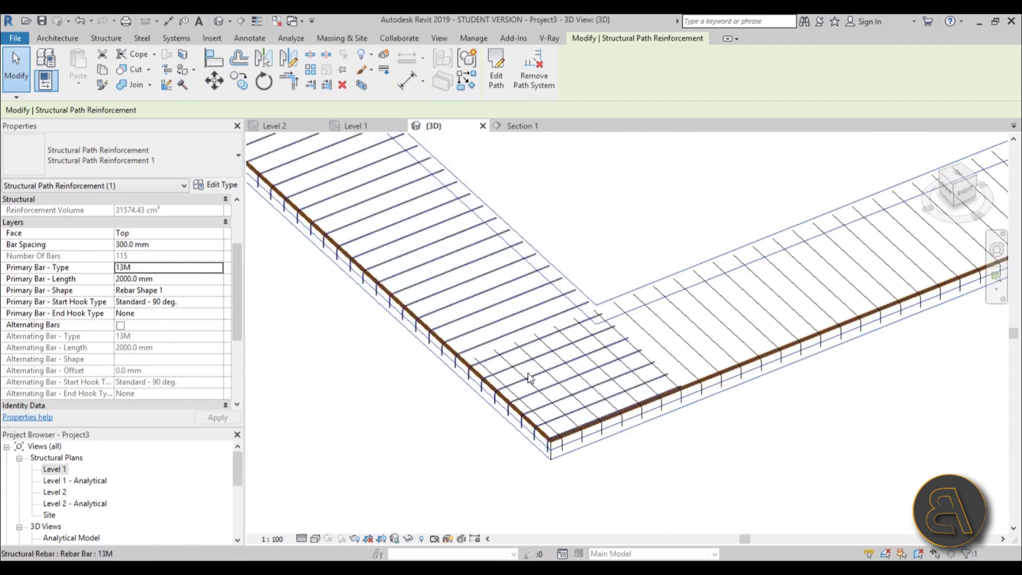
scroll(529, 378, "down", 3)
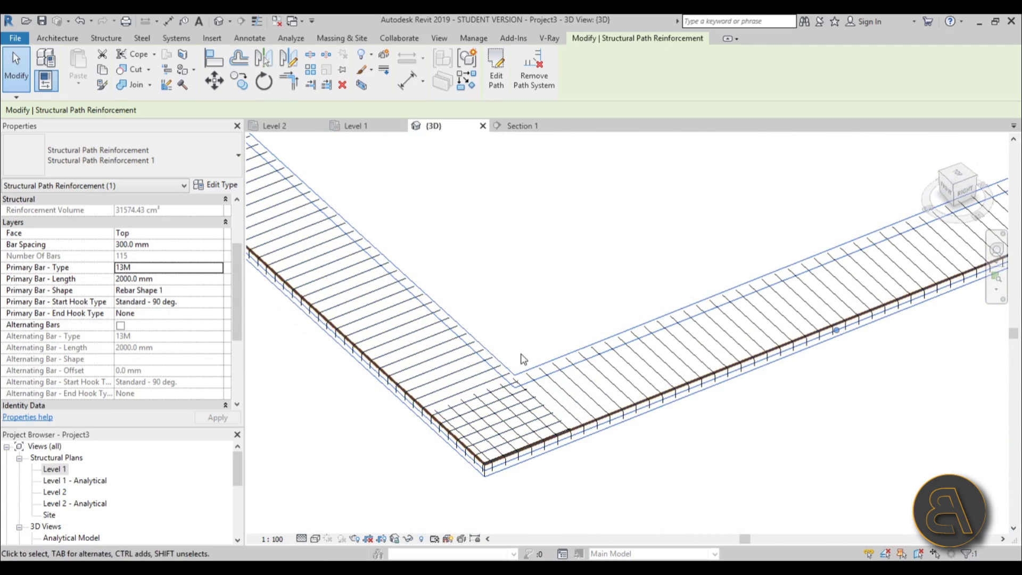
Set the primary bar length to 1500 mm and check the bar overlap at the slab corner
left_click(207, 280)
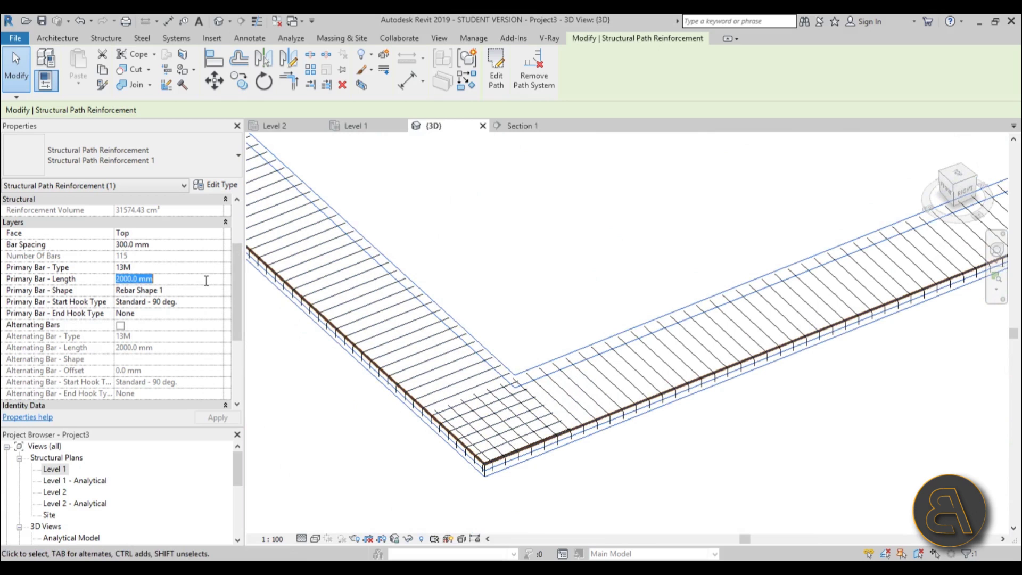
type("1500")
key("Return")
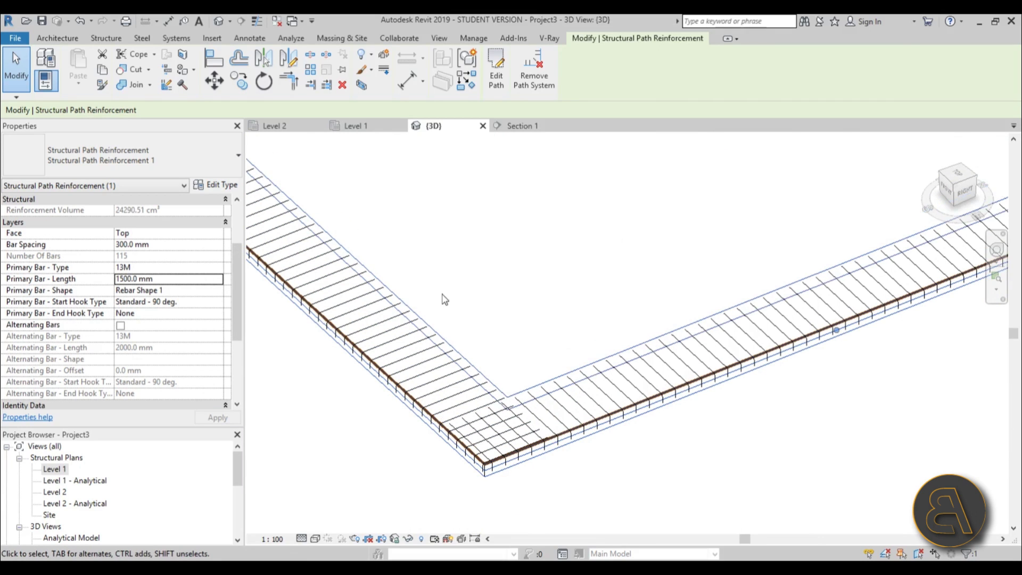
scroll(469, 324, "up", 2)
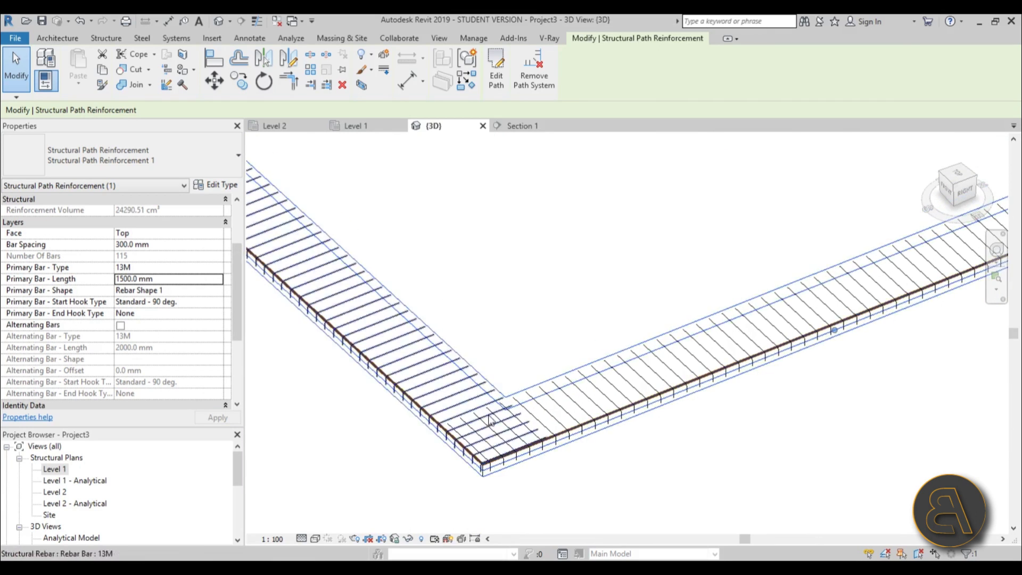
scroll(446, 414, "up", 2)
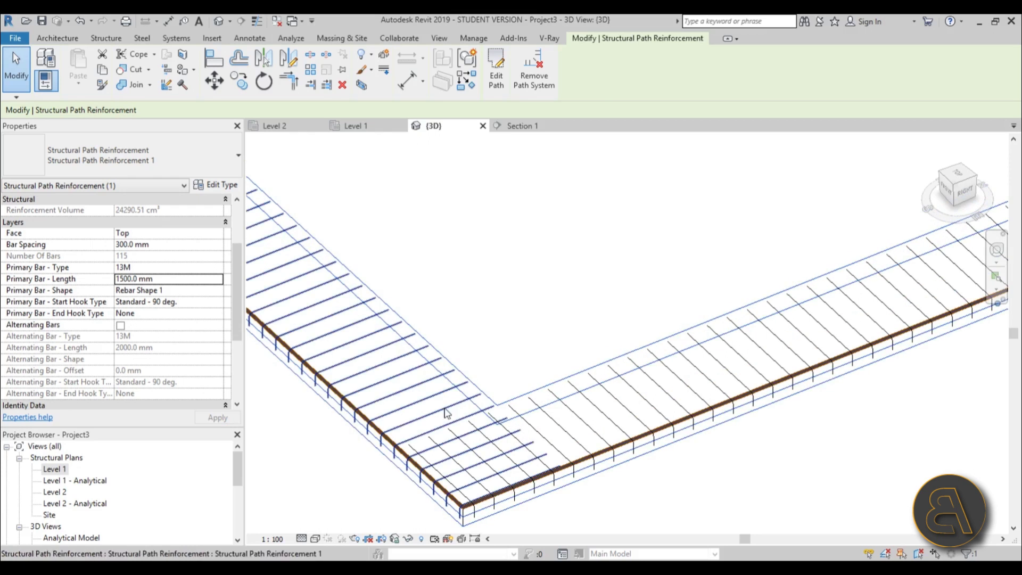
Choose M_00 as the primary bar shape of the path reinforcement
left_click(160, 291)
left_click(176, 290)
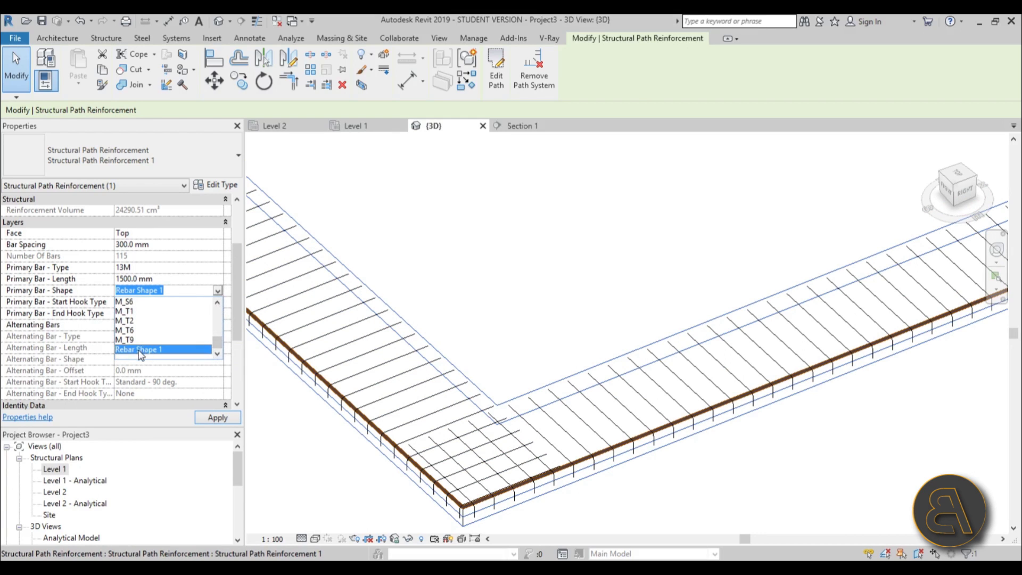
scroll(136, 335, "up", 10)
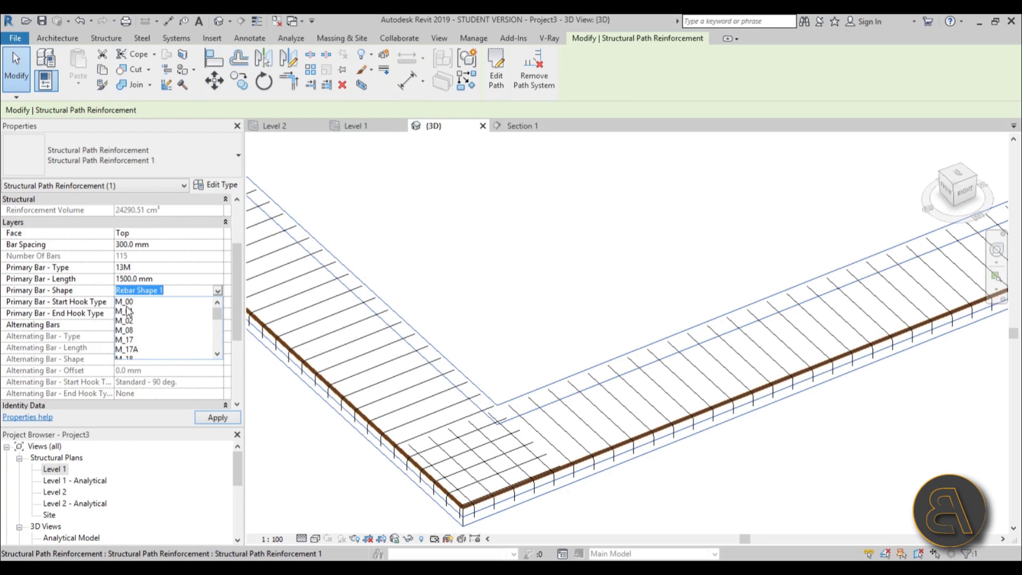
left_click(126, 301)
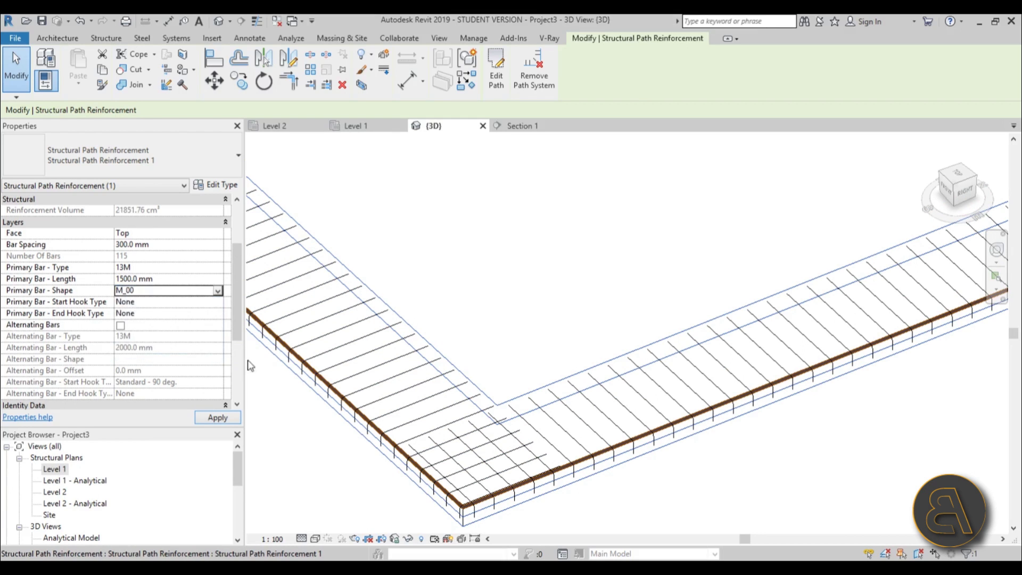
Change the primary bar shape to M_01 and inspect the hooks at both bar ends
left_click(221, 297)
left_click(154, 314)
scroll(531, 434, "up", 3)
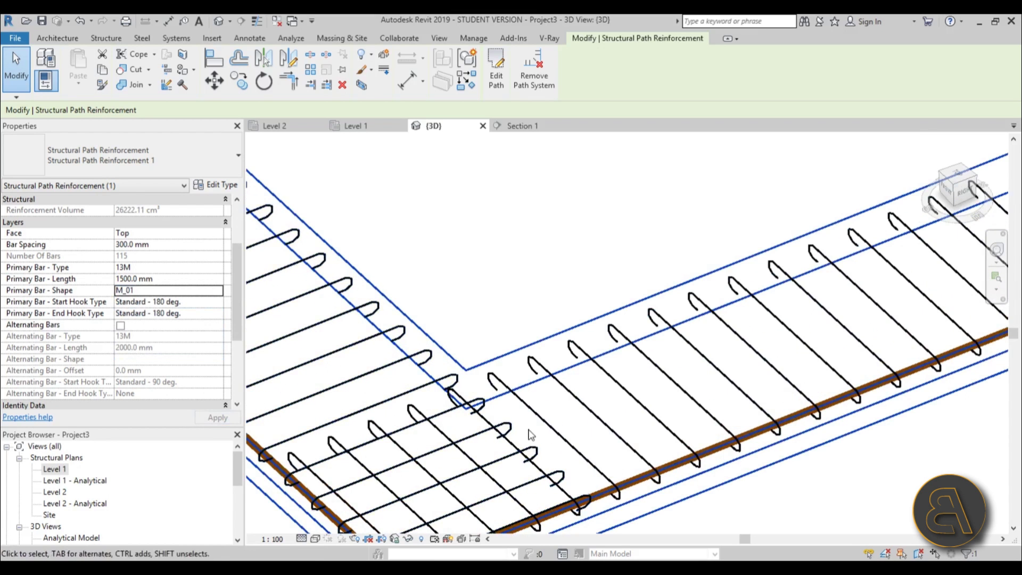
middle_click_drag(509, 343, 516, 306)
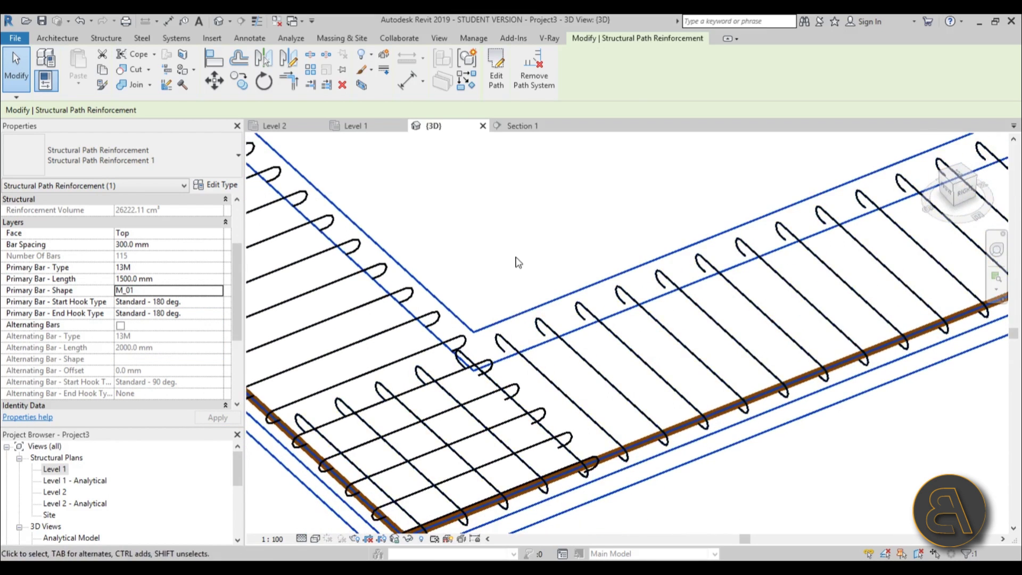
Set the primary bars' start hook type to Standard - 90 deg. and inspect the hooks along the slab edge
left_click(210, 303)
left_click(220, 302)
left_click(160, 319)
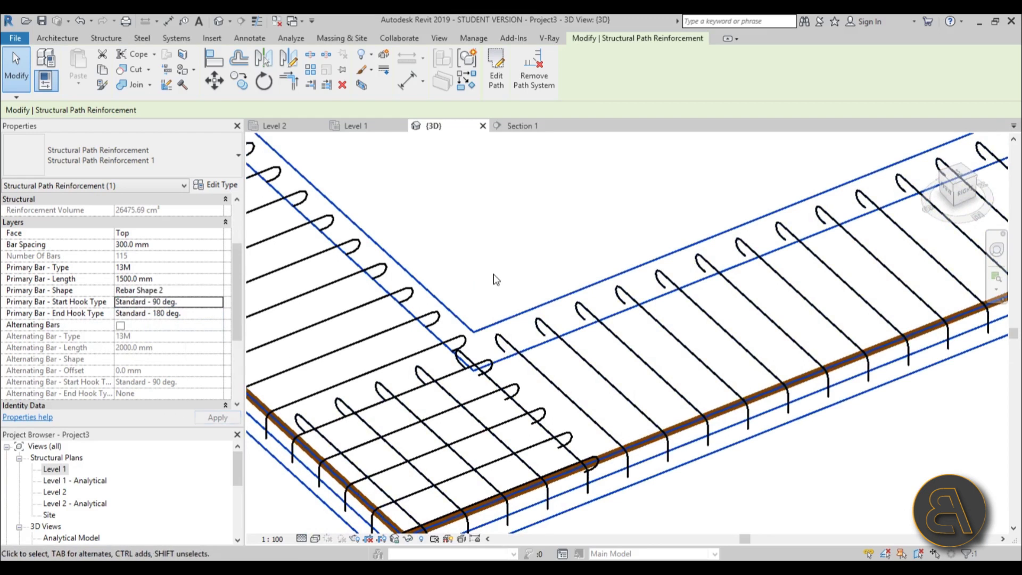
scroll(541, 326, "up", 1)
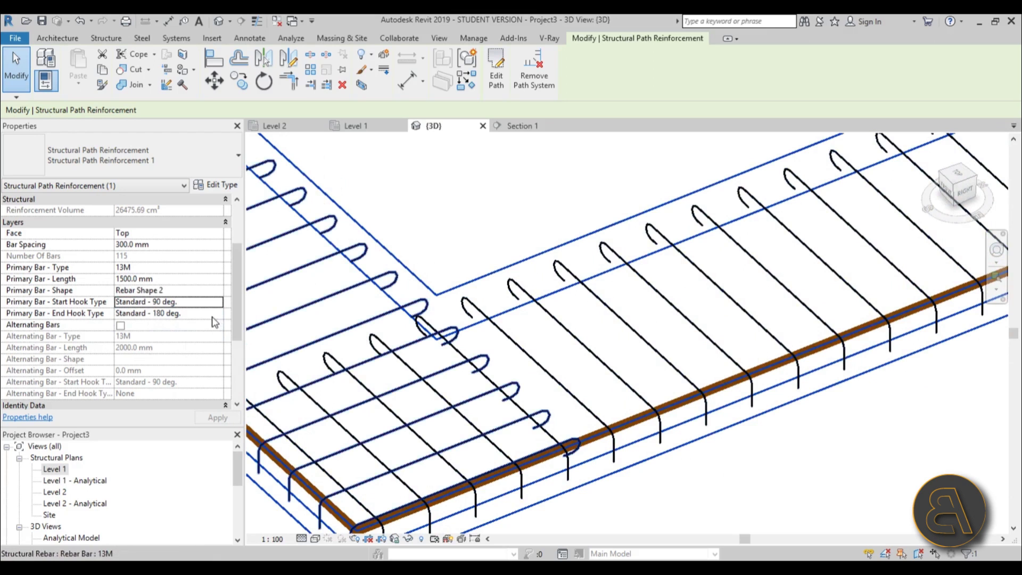
Set the primary bars' end hook type to Standard - 90 deg. and inspect the path reinforcement along both slab edges
left_click(212, 314)
left_click(218, 313)
left_click(162, 336)
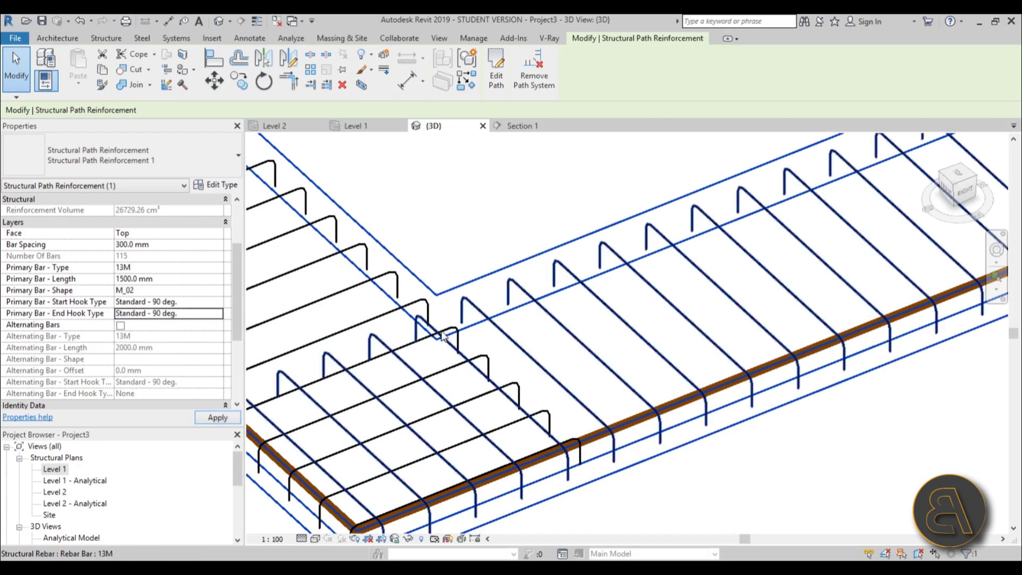
scroll(491, 199, "down", 4)
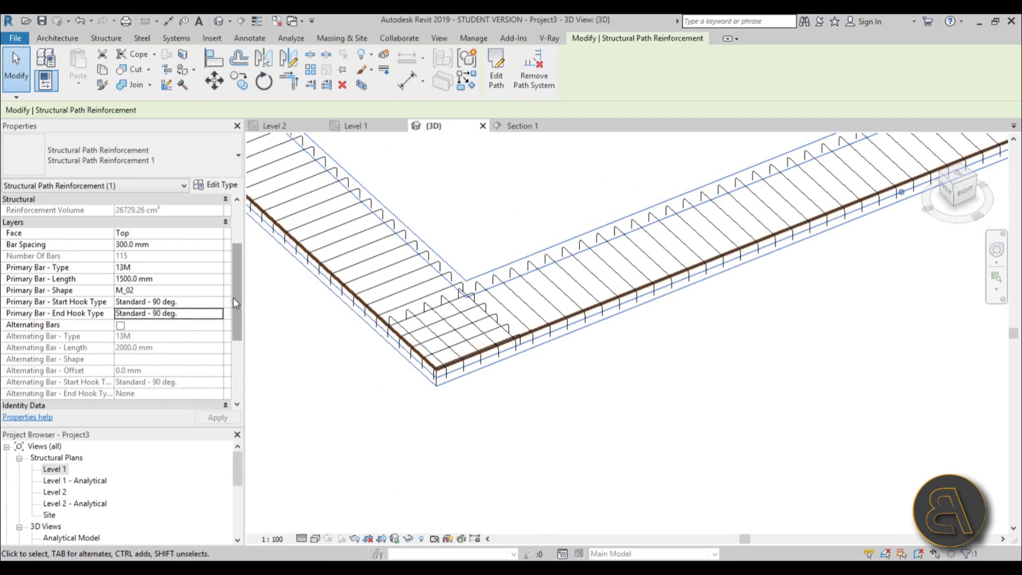
left_click_drag(235, 297, 235, 256)
scroll(511, 354, "down", 2)
scroll(513, 359, "up", 3)
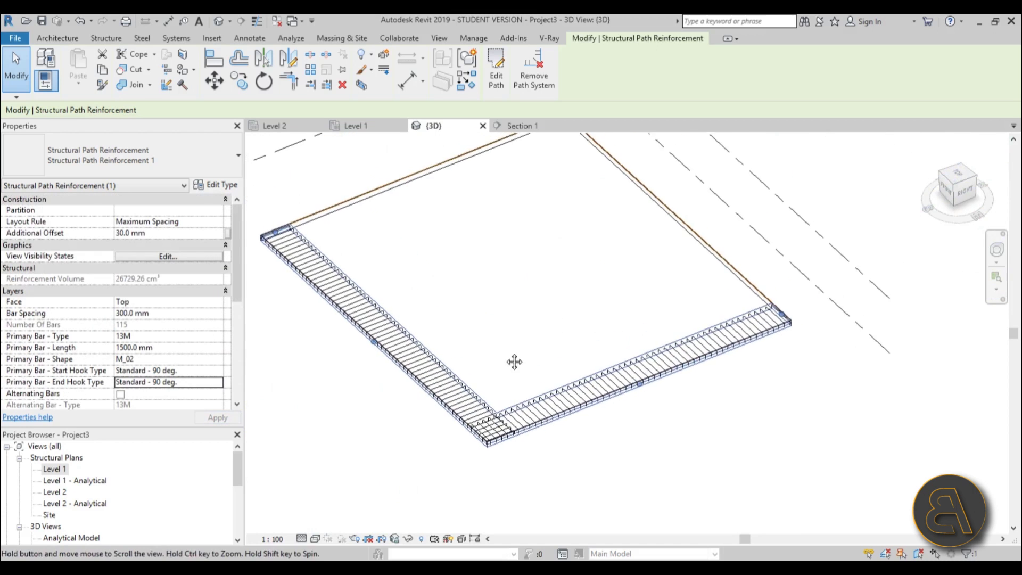
scroll(522, 370, "down", 2)
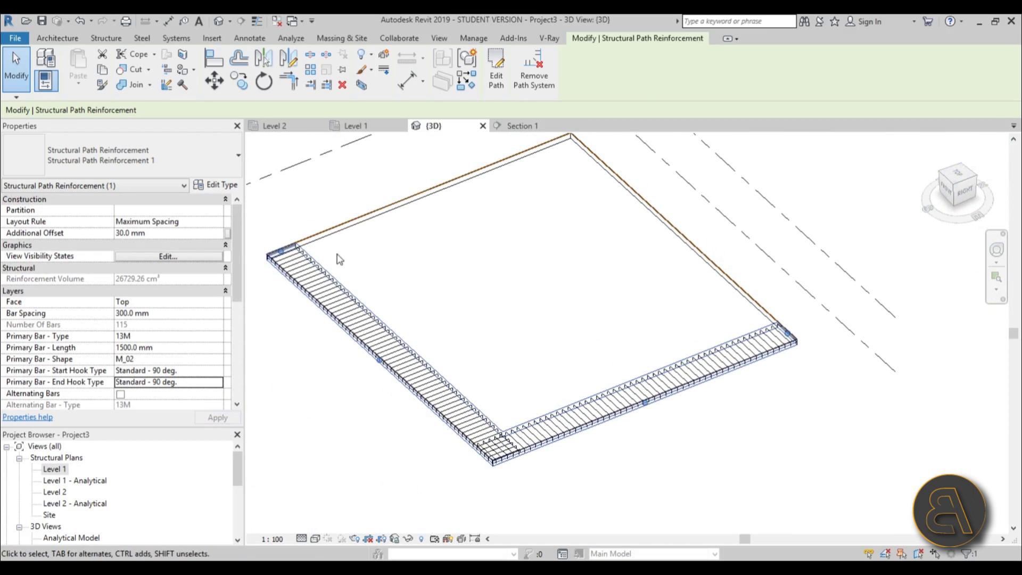
Shorten the path reinforcement along one slab edge by pulling its free end away from the slab corner
left_click_drag(285, 259, 323, 295)
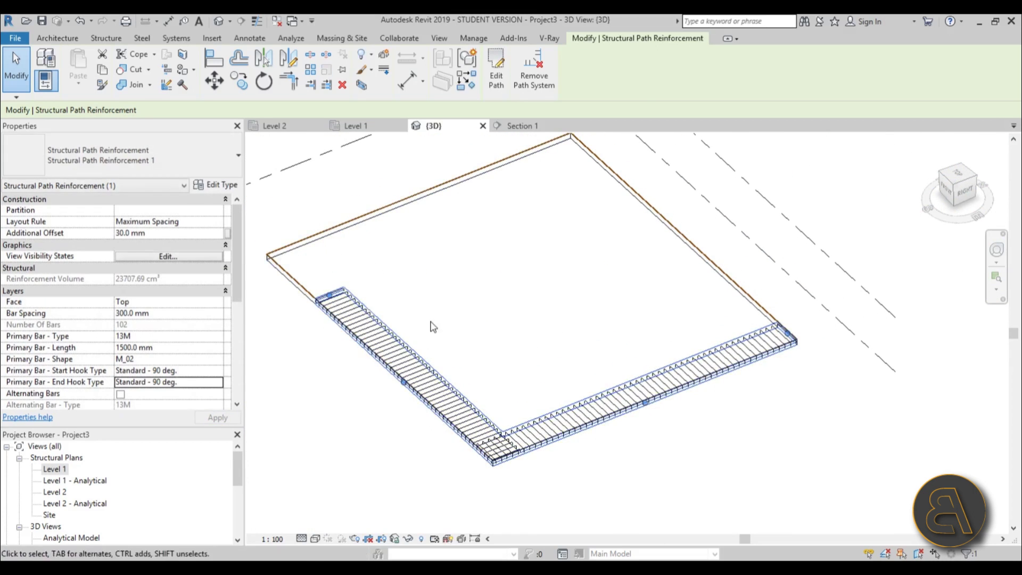
left_click(429, 324)
left_click(397, 343)
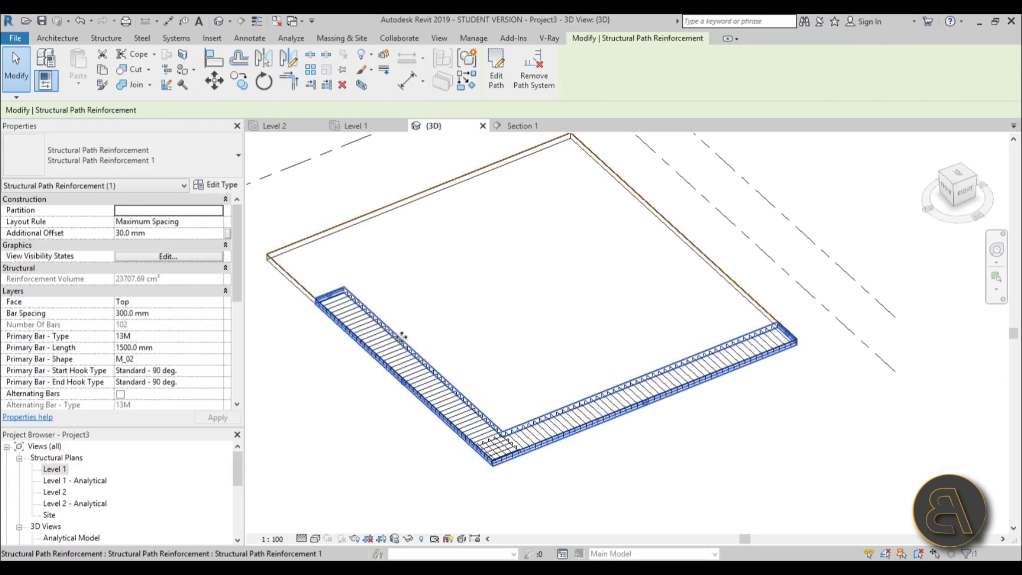
Extend the shortened end of the path reinforcement back to the slab corner, check the opposite end, and deselect the reinforcement
left_click_drag(330, 297, 295, 257)
scroll(806, 334, "up", 4)
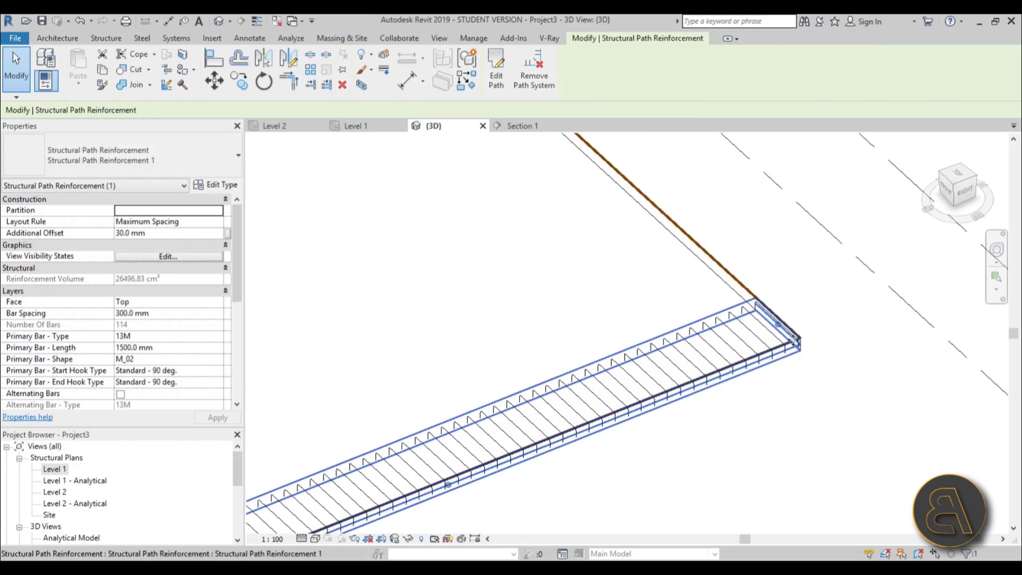
key("Escape")
scroll(561, 353, "down", 5)
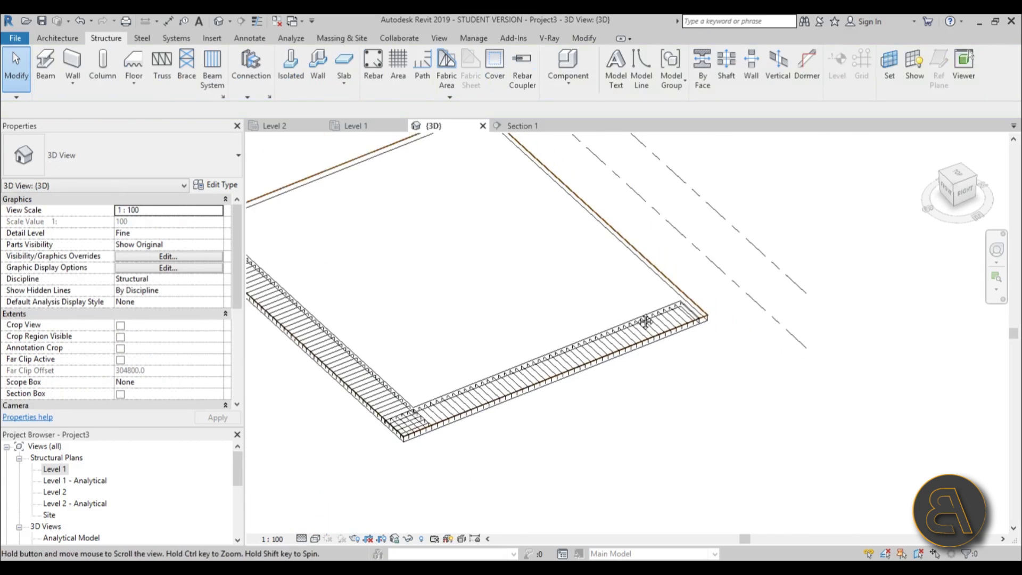